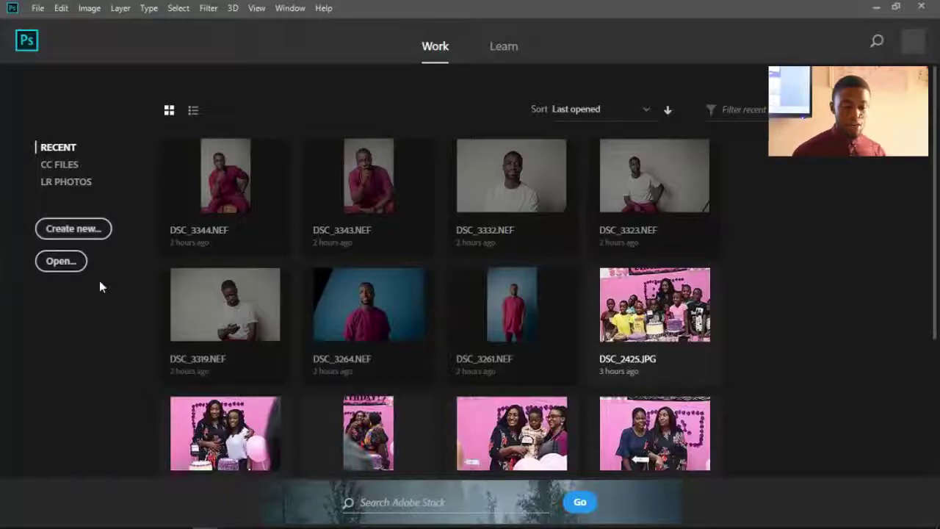
- Open the raw photo DSC_3024 from the Desktop into Camera Raw
left_click(61, 261)
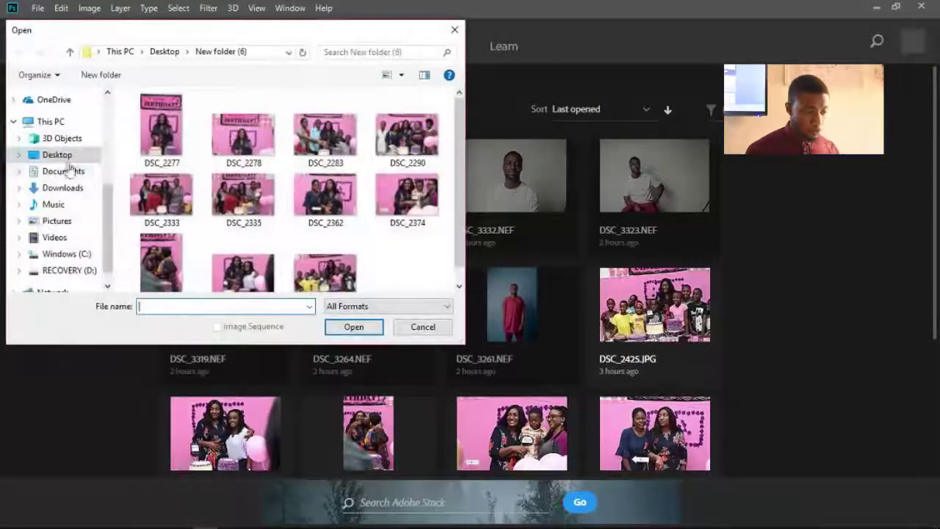
left_click(62, 154)
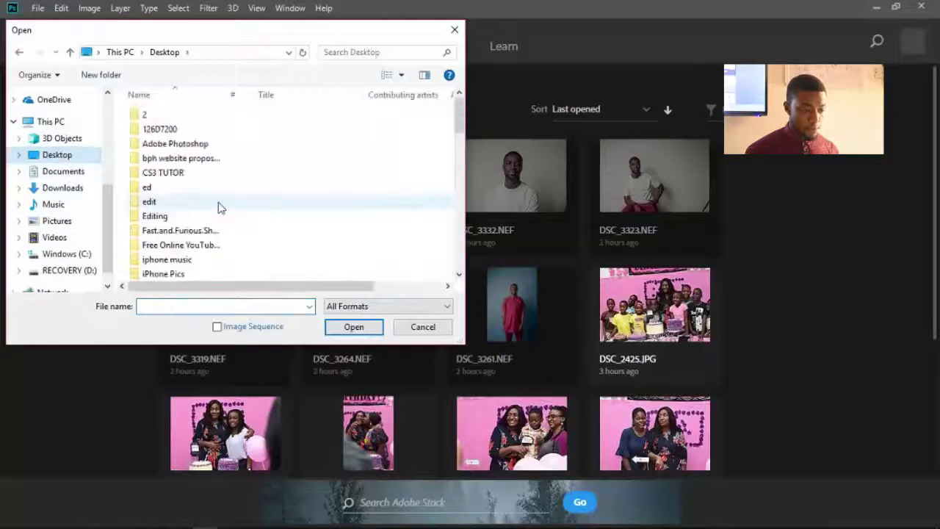
scroll(218, 208, "down", 12)
scroll(218, 208, "up", 5)
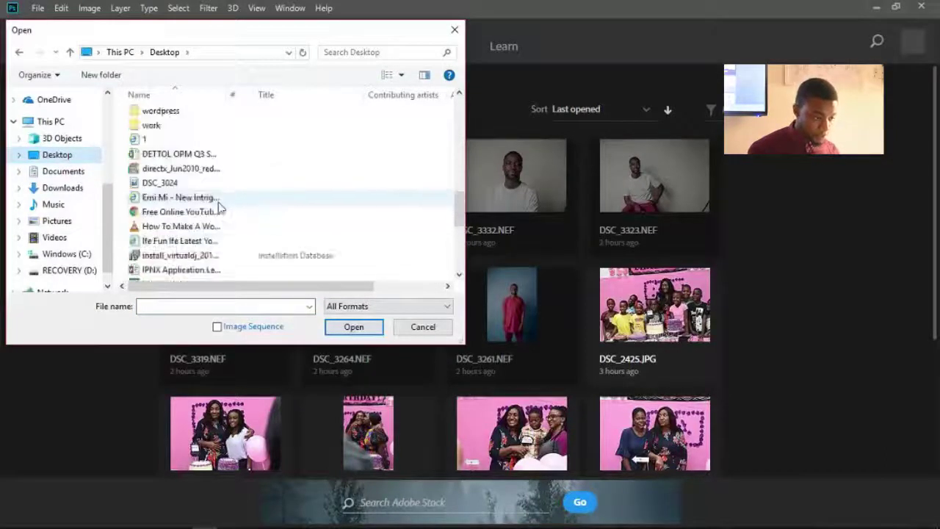
left_click(218, 199)
key("d")
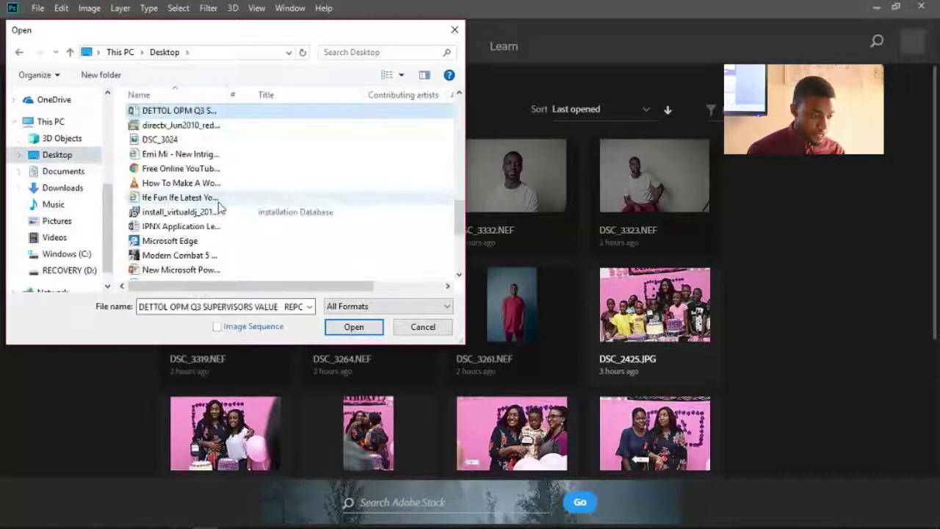
left_click(185, 139)
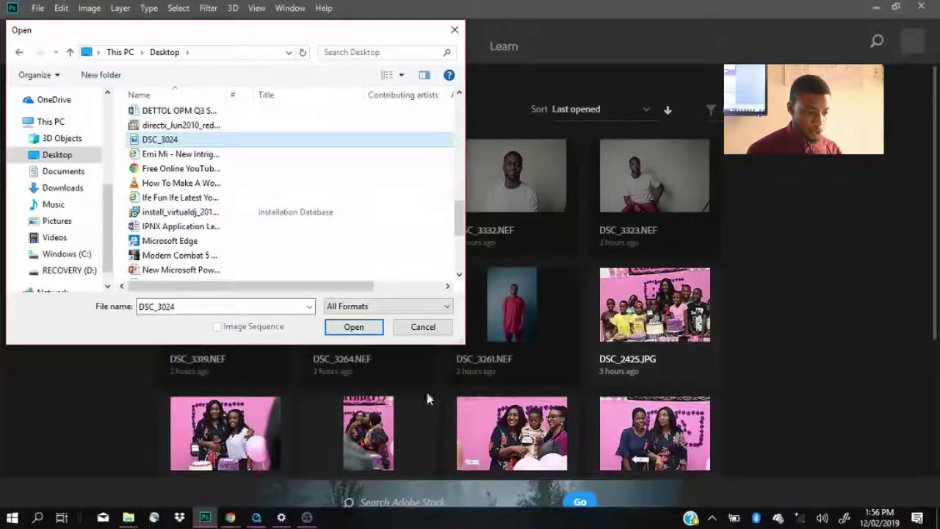
left_click(367, 331)
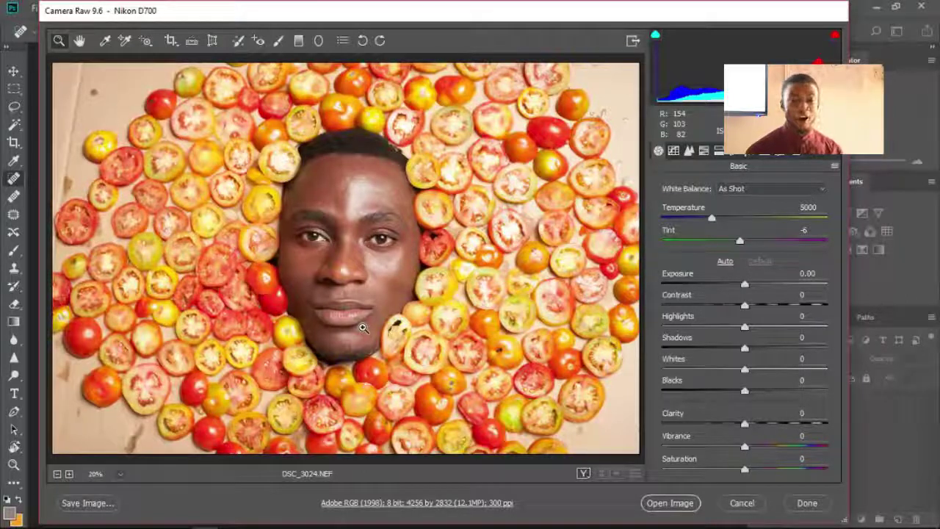
- Cancel the Camera Raw preview without opening the image
key("Escape")
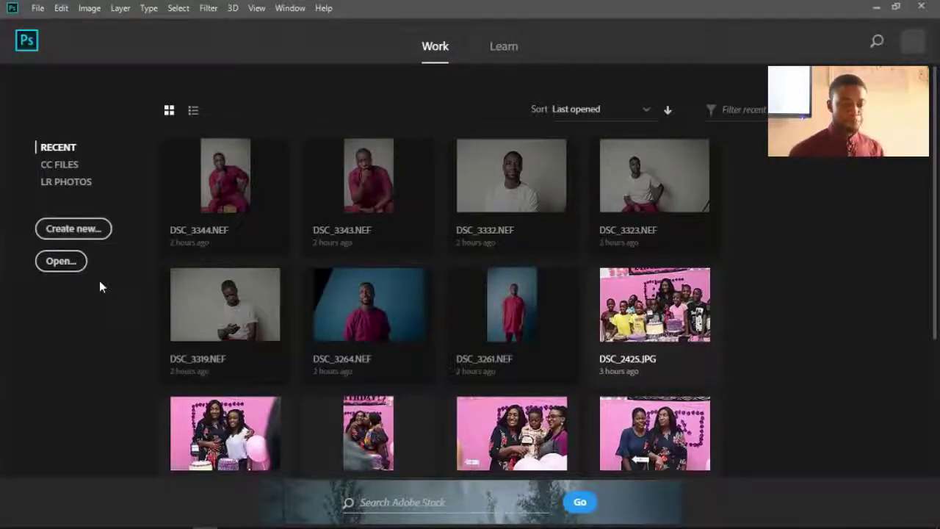
- Reopen DSC_3024.NEF from the Desktop folder in Camera Raw
left_click(73, 266)
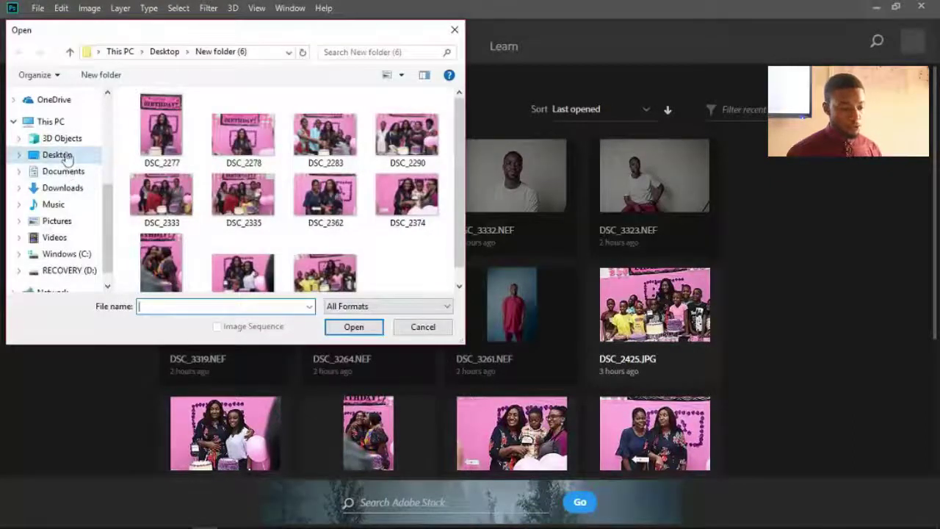
left_click(59, 155)
scroll(219, 208, "down", 15)
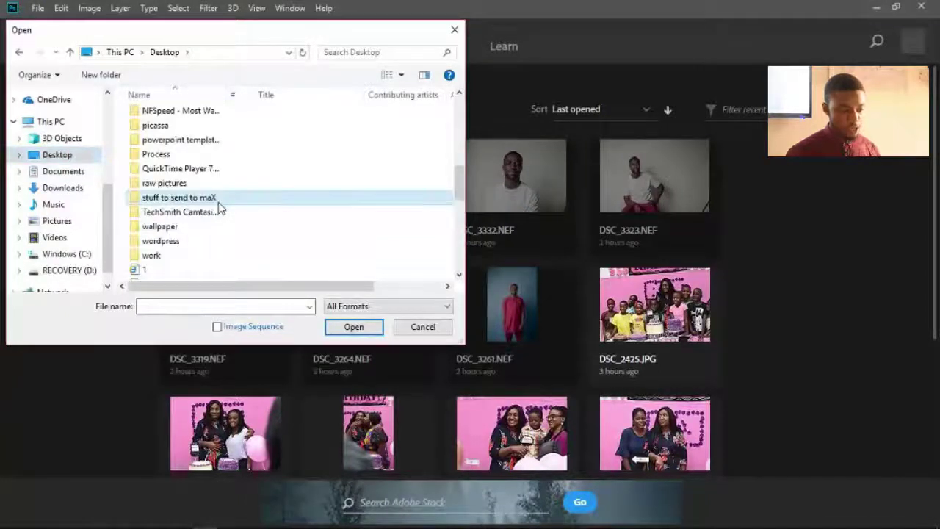
key("d")
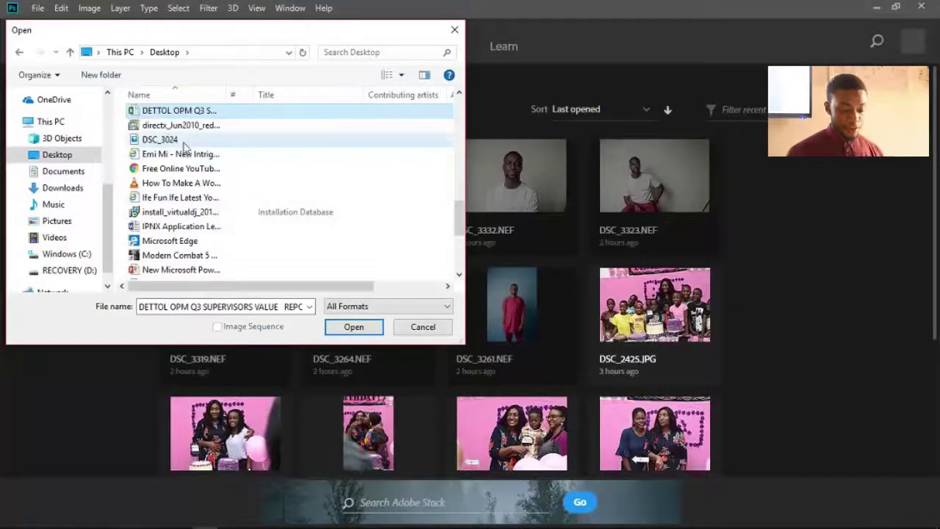
left_click(183, 141)
left_click(354, 327)
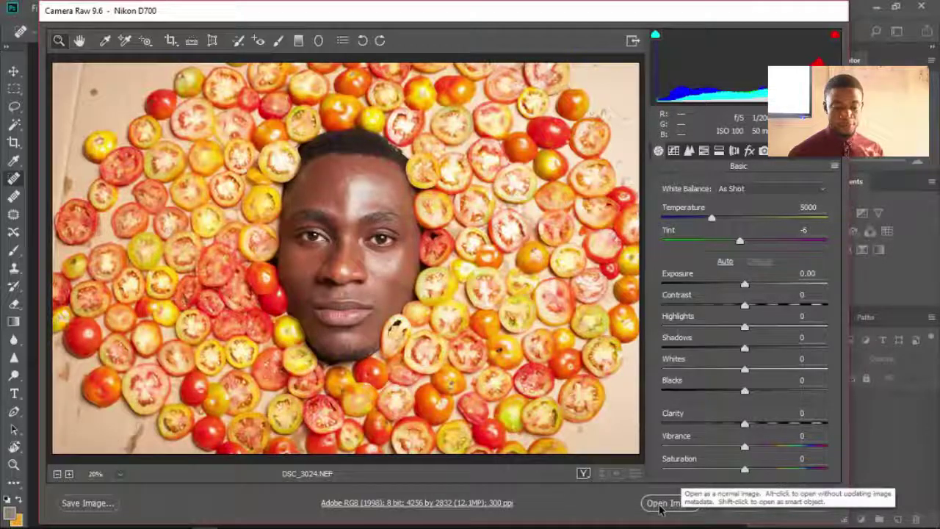
- Open DSC_3024.NEF from Camera Raw with default Basic settings into the editor
left_click(659, 504)
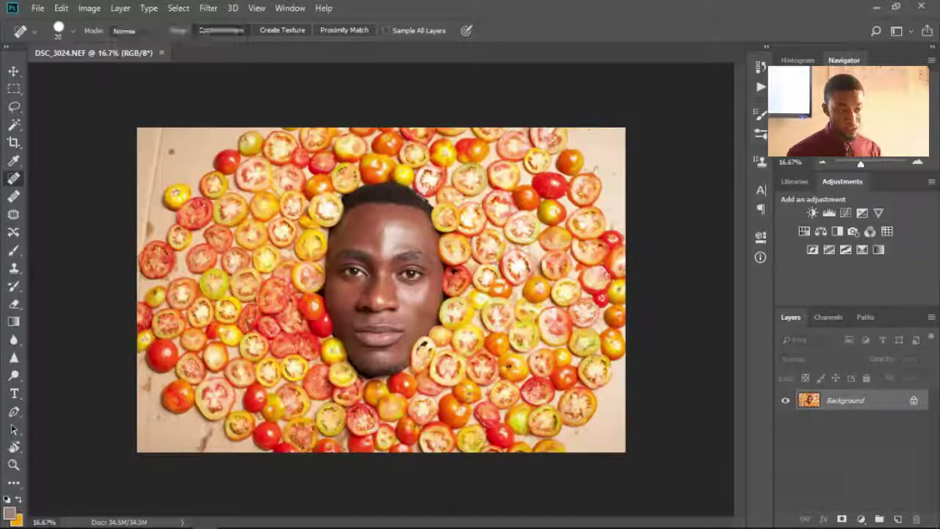
- Select the Move tool from the top of the Tools panel
left_click(14, 73)
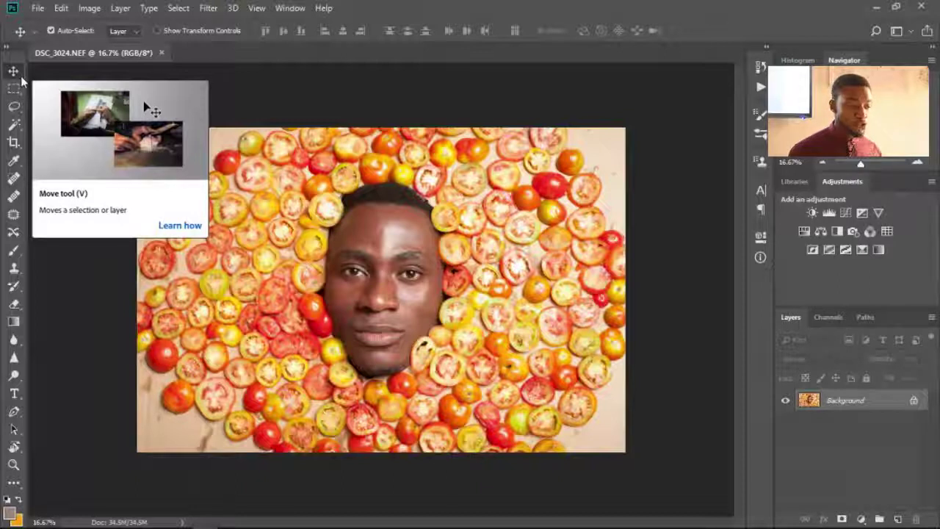
right_click(21, 76)
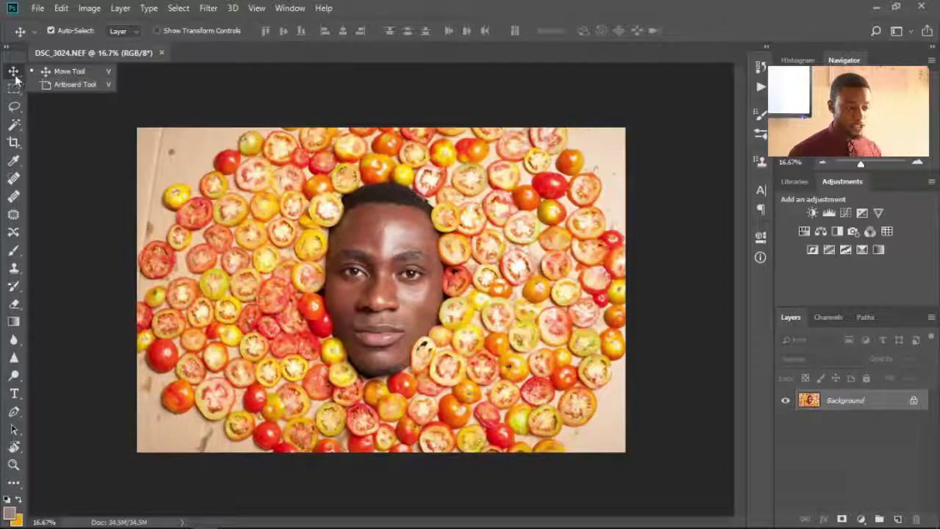
left_click(13, 71)
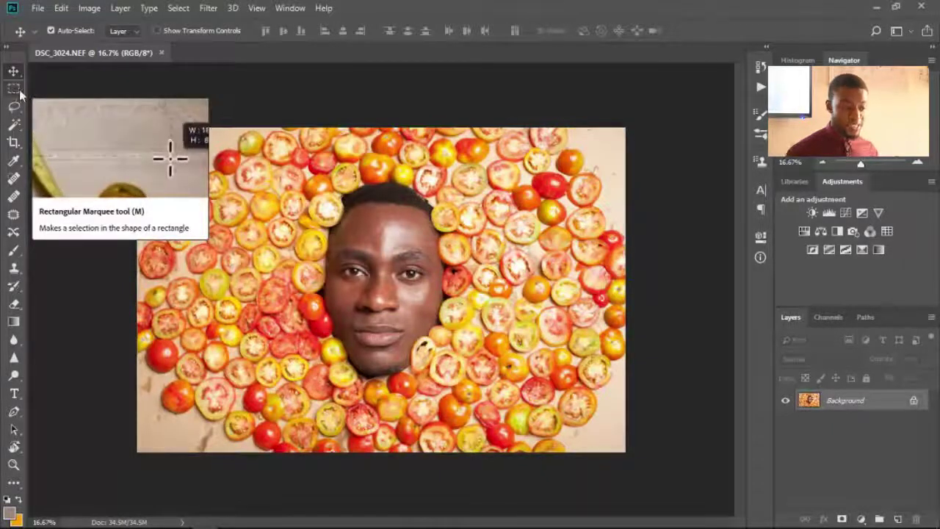
- Draw a rectangular marquee around the face and surrounding tomato slices
left_click(18, 90)
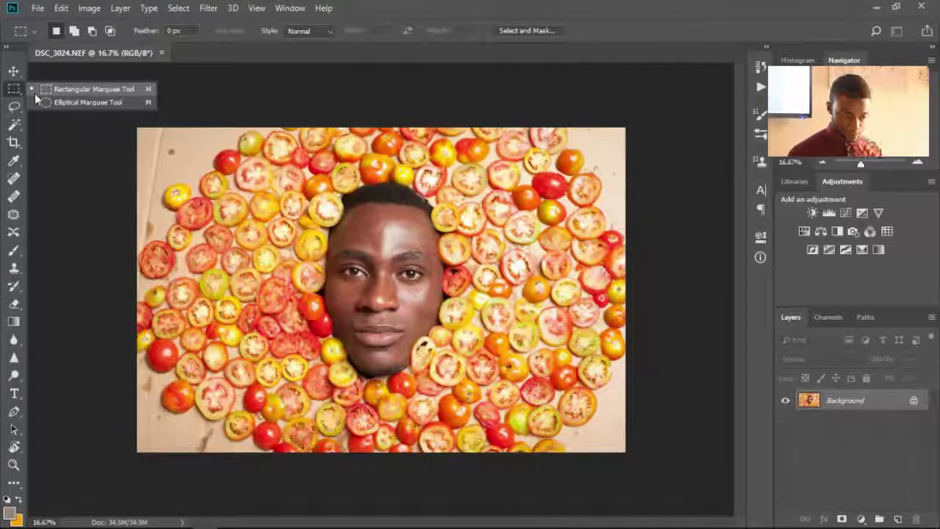
left_click(64, 90)
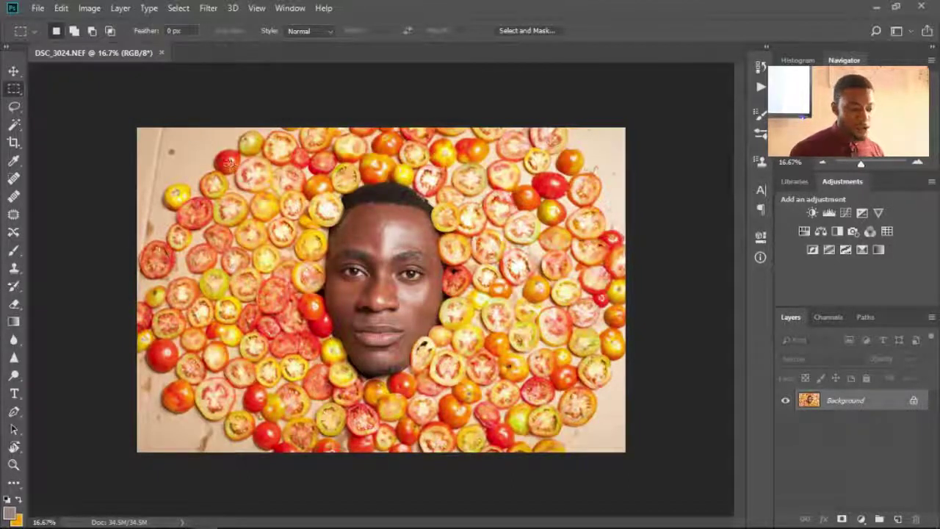
left_click_drag(422, 345, 525, 435)
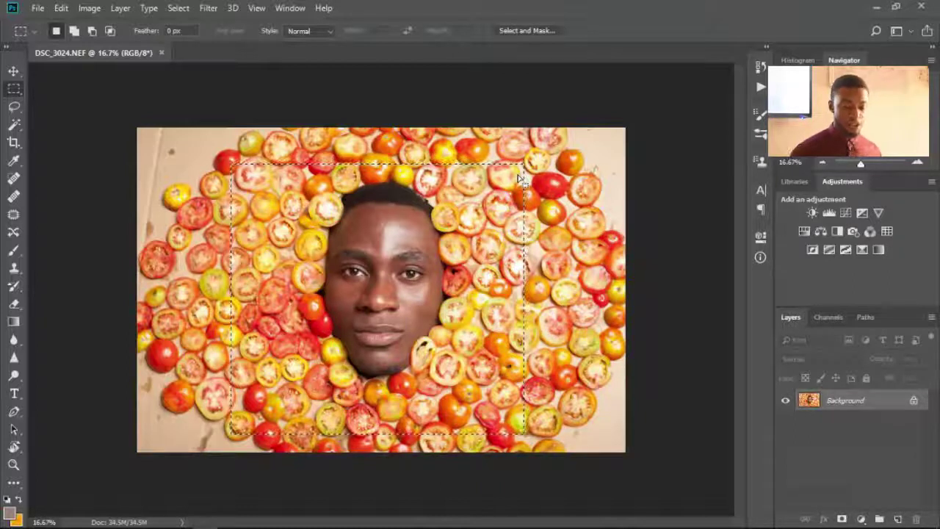
mouse_move(903, 525)
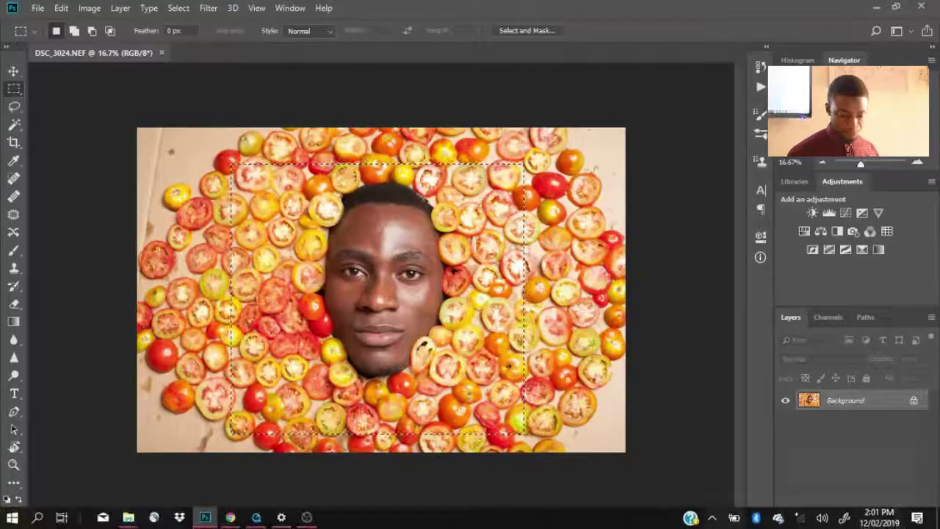
left_click(307, 518)
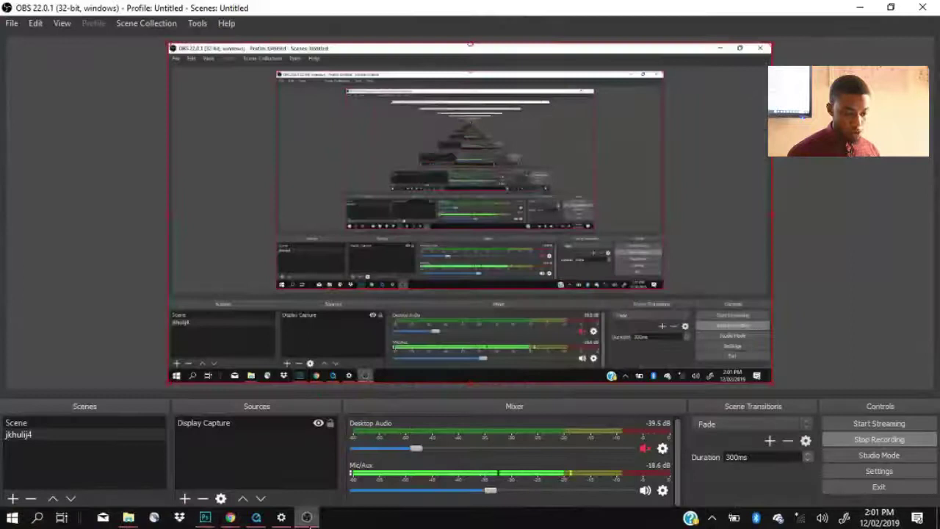
left_click(307, 517)
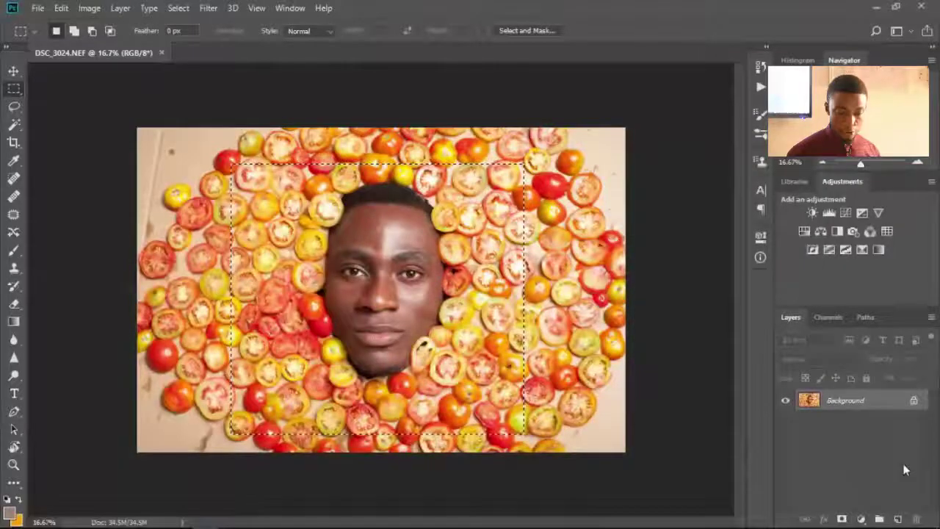
- Add Layer 1 and fill the selected rectangle solid black with the Paint Bucket
left_click(898, 519)
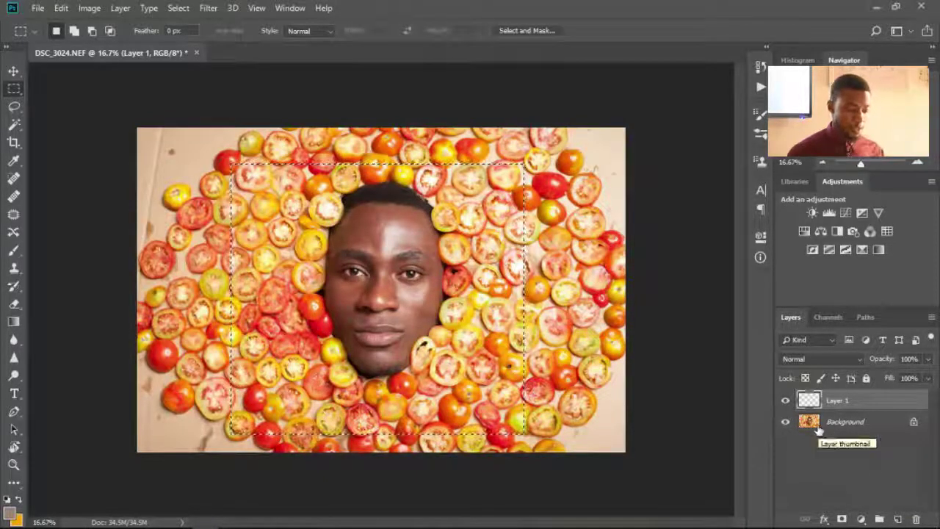
key("g")
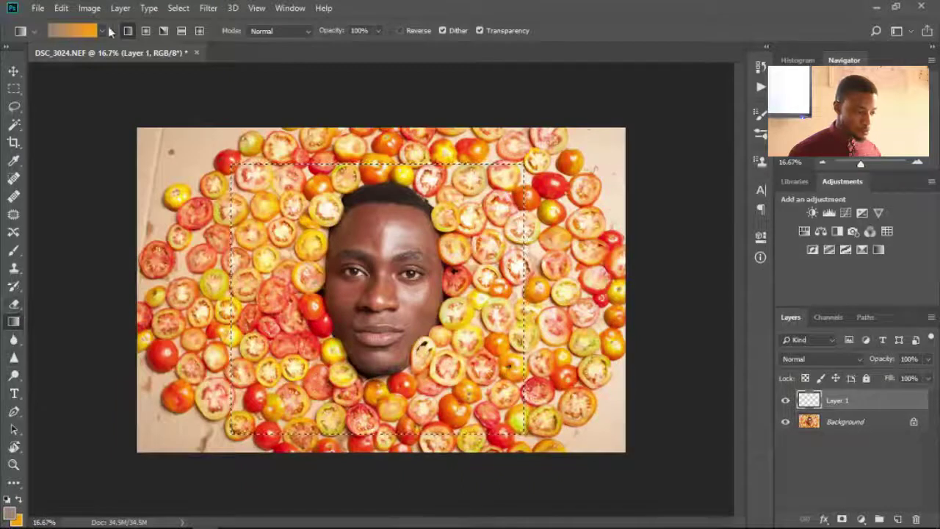
key("shift+g")
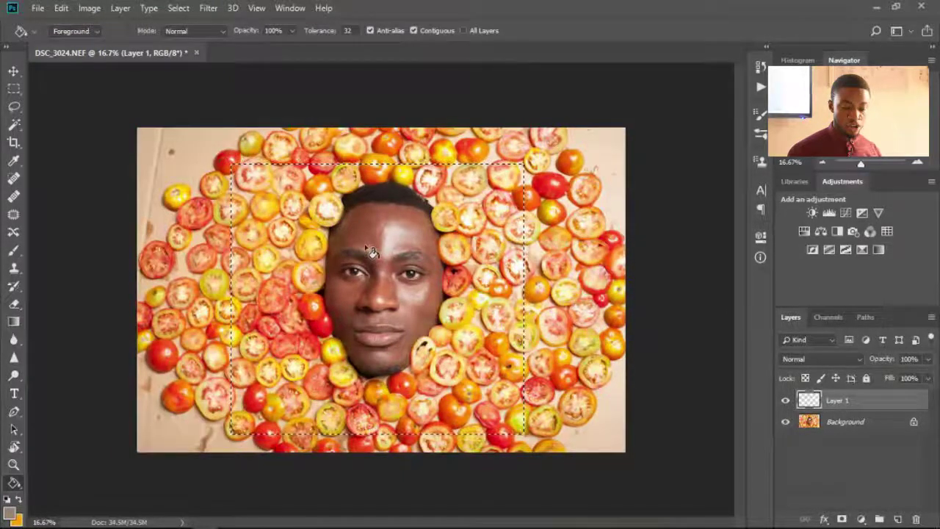
key("d")
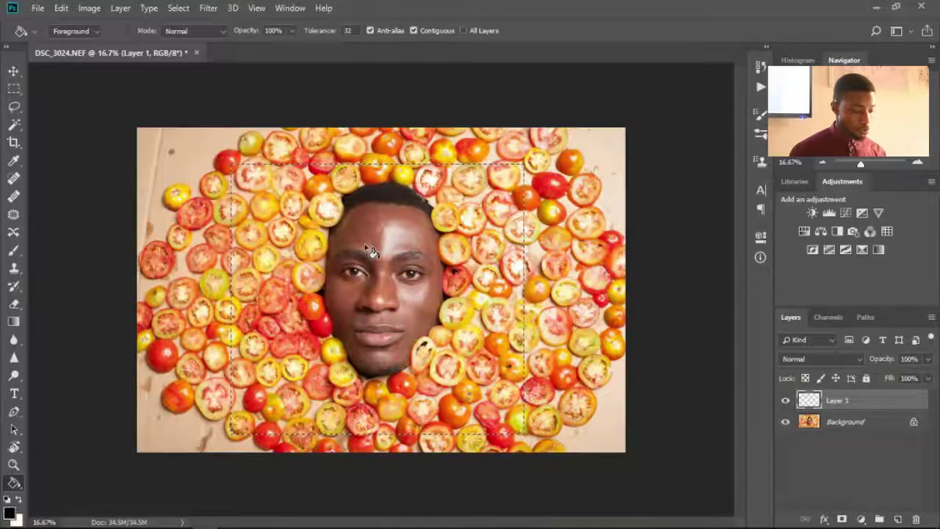
left_click(372, 252)
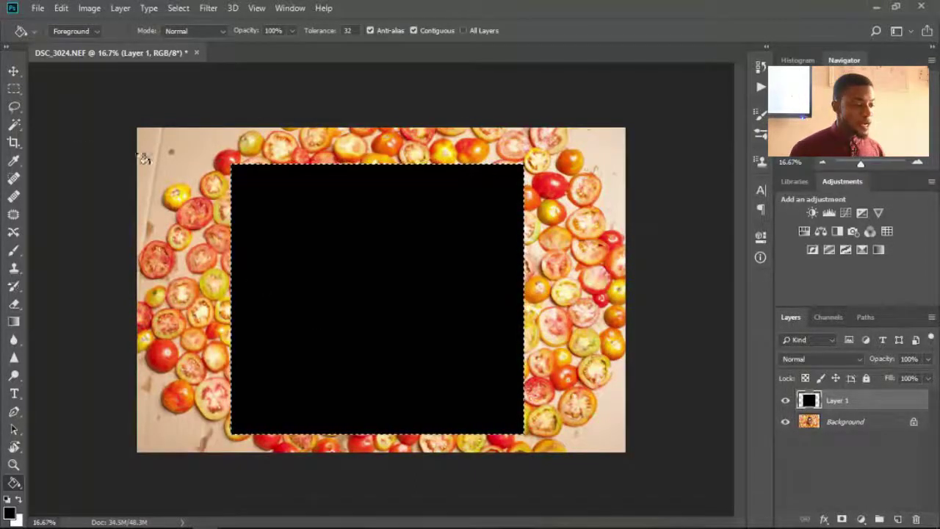
- Lasso a freehand area along the black rectangle's upper-left edge, extending then trimming it
left_click(15, 109)
right_click(14, 109)
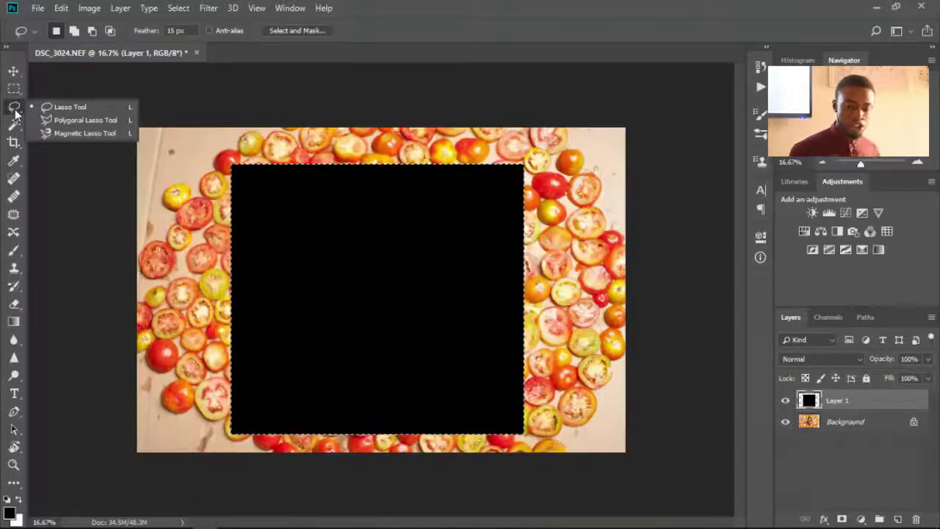
left_click(195, 179)
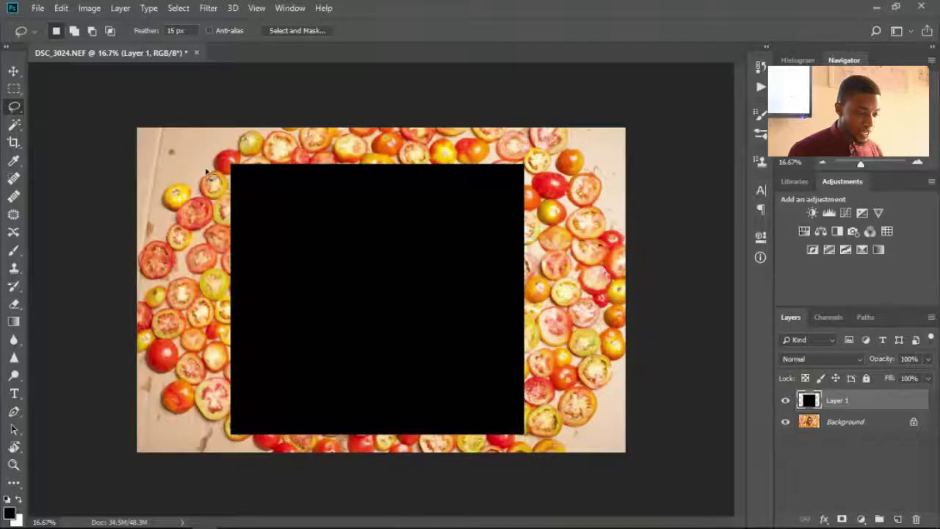
mouse_move(301, 167)
left_mouse_down()
mouse_move(342, 192)
mouse_move(341, 222)
mouse_move(384, 227)
mouse_move(363, 277)
mouse_move(263, 349)
mouse_move(183, 296)
left_mouse_up()
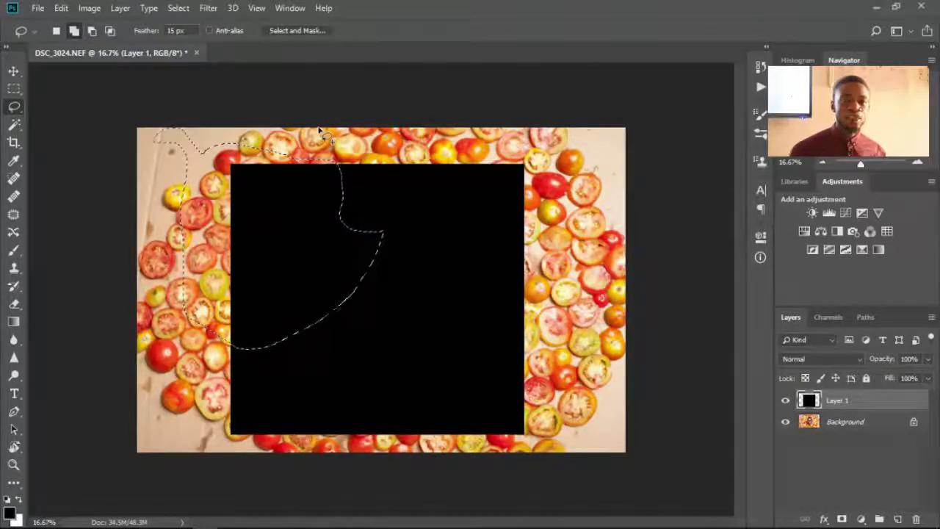
mouse_move(403, 168)
left_mouse_down()
mouse_move(336, 325)
mouse_move(451, 188)
mouse_move(449, 129)
left_mouse_up()
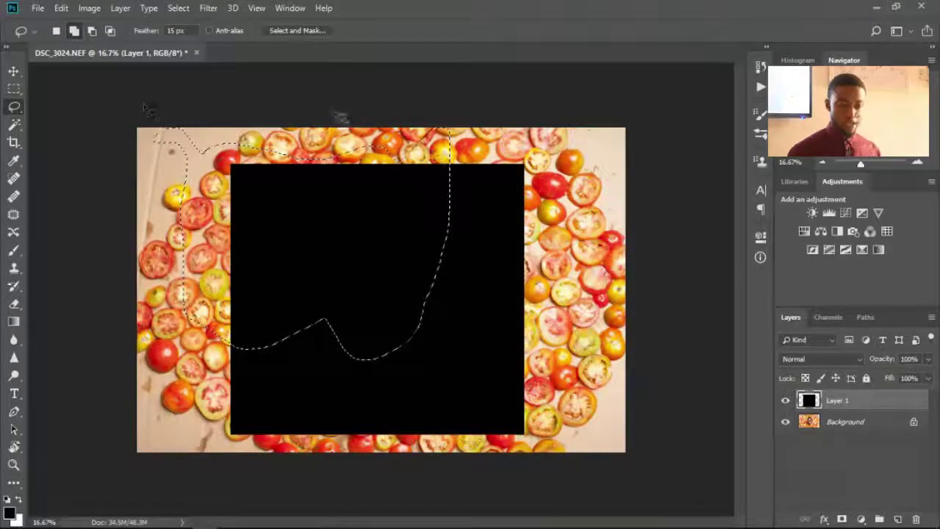
left_click(92, 31)
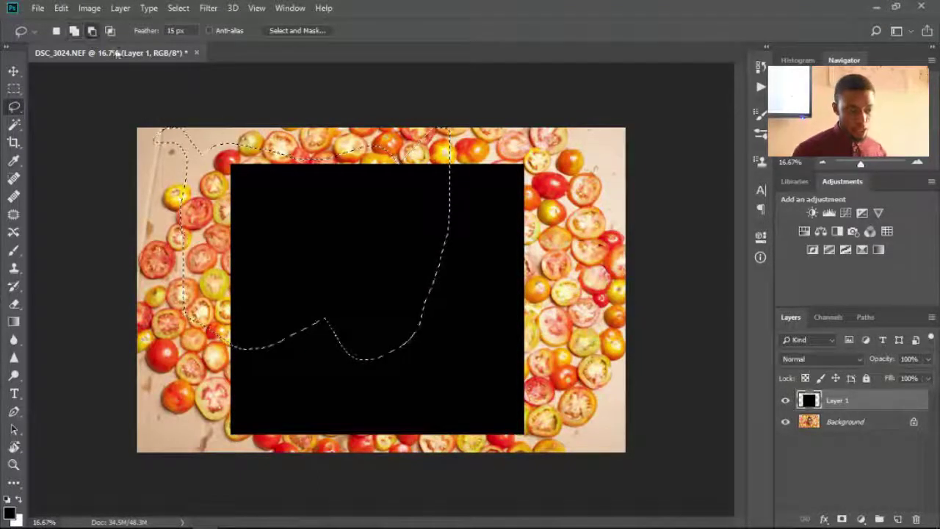
mouse_move(412, 150)
left_mouse_down()
mouse_move(304, 195)
mouse_move(281, 422)
mouse_move(520, 167)
mouse_move(282, 116)
mouse_move(279, 149)
left_mouse_up()
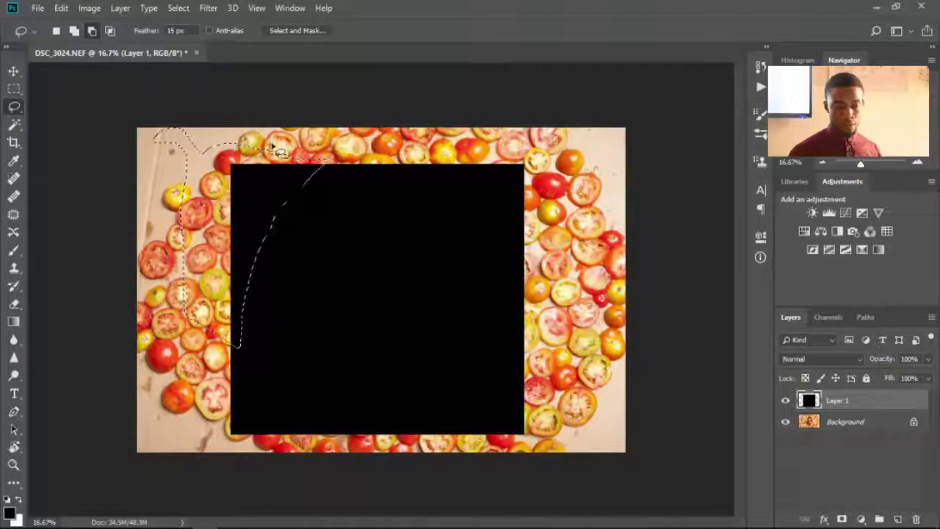
- Switch to Quick Selection, clear the current selection, and set add-to-selection mode
left_click(14, 129)
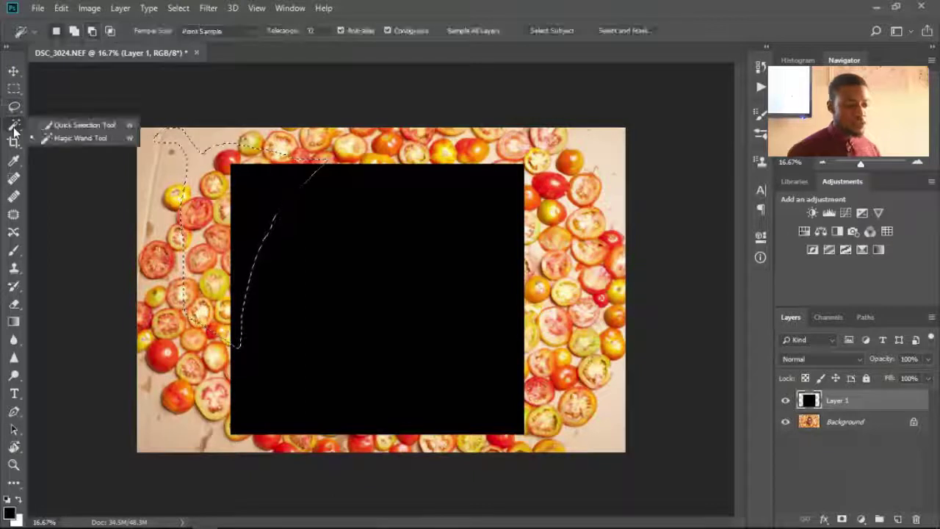
left_click(84, 130)
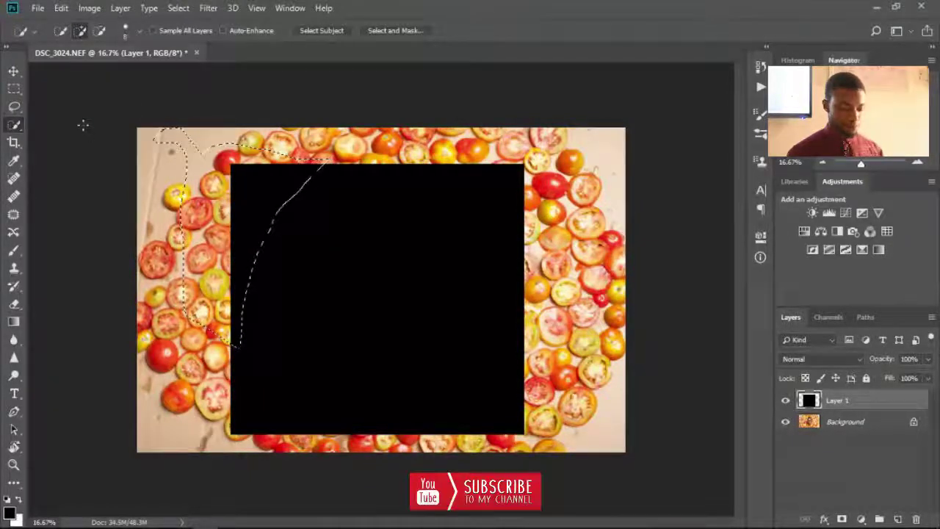
key("ctrl+d")
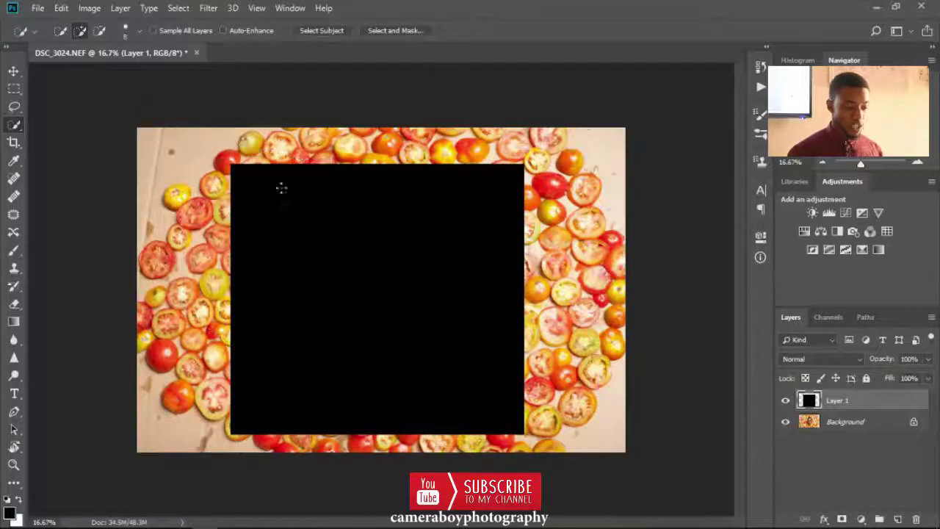
left_click(61, 31)
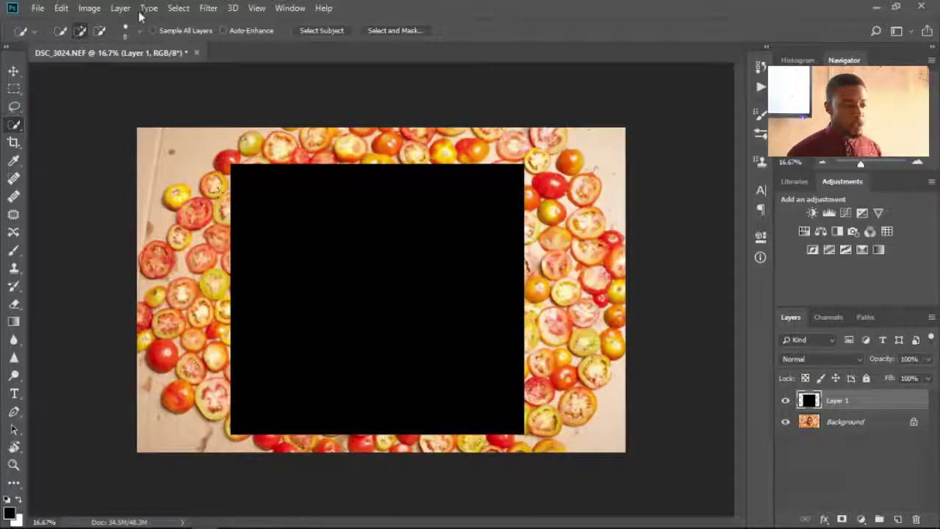
left_click(100, 31)
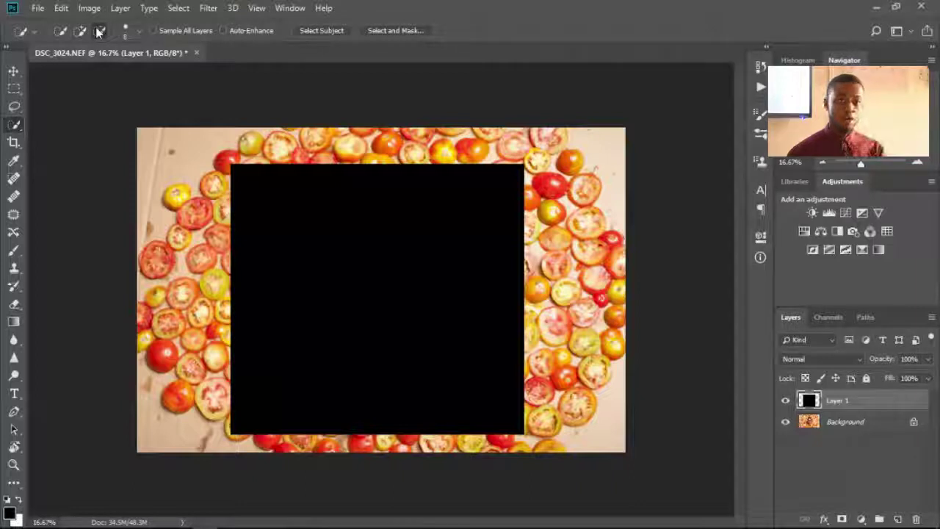
left_click(59, 34)
key("shift")
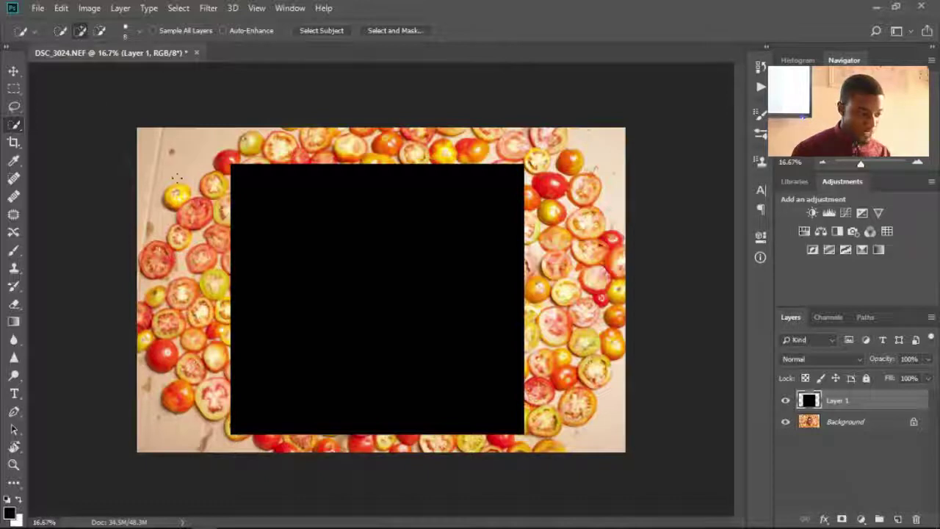
- Set the Quick Selection brush size to 300
key("bracketright")
key("bracketright")
key("bracketright")
key("bracketright")
key("bracketright")
key("bracketright")
key("bracketright")
key("bracketright")
key("bracketright")
key("bracketright")
key("bracketright")
key("bracketright")
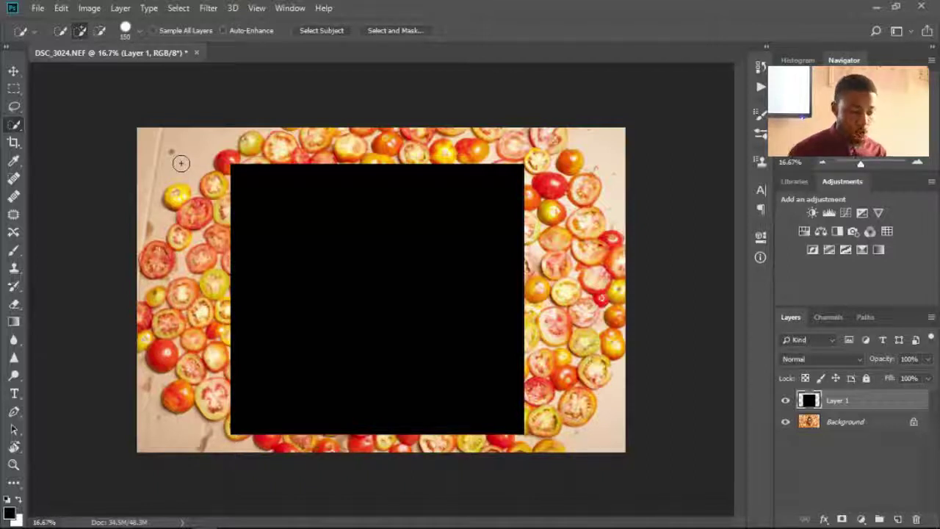
key("bracketright")
key("bracketright")
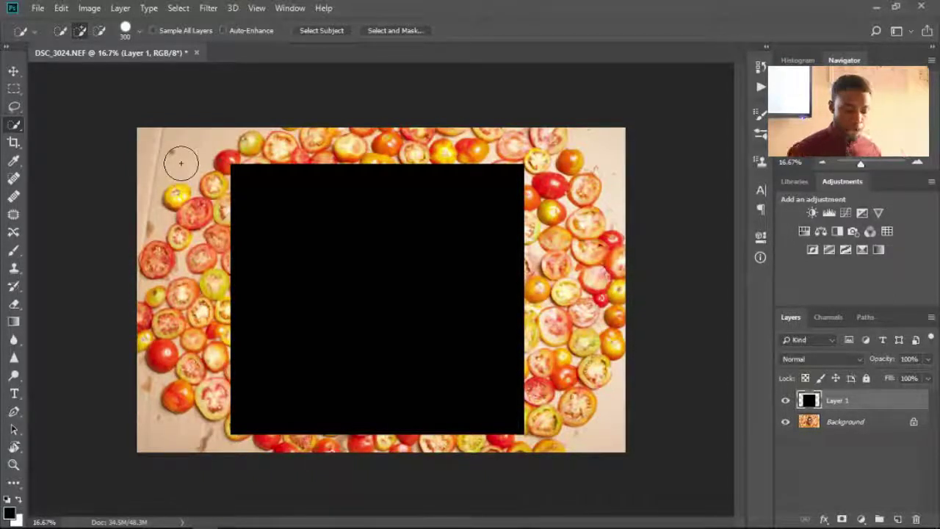
key("bracketright")
key("bracketright")
key("bracketright")
key("bracketright")
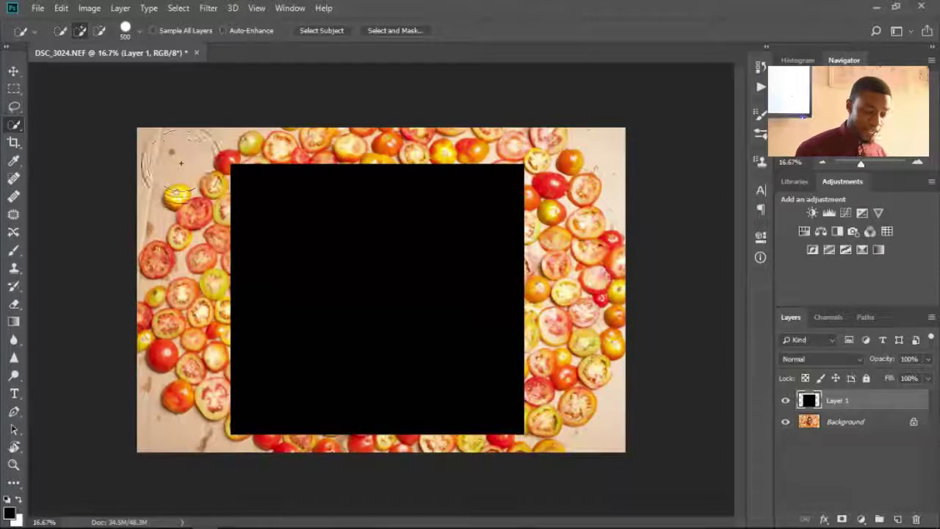
key("bracketleft")
key("bracketleft")
key("bracketleft")
key("bracketleft")
key("bracketleft")
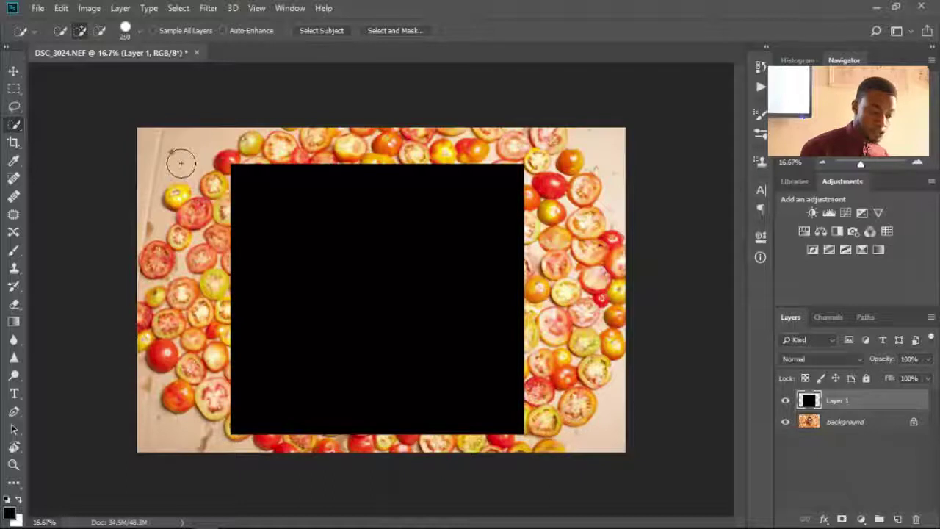
key("bracketright")
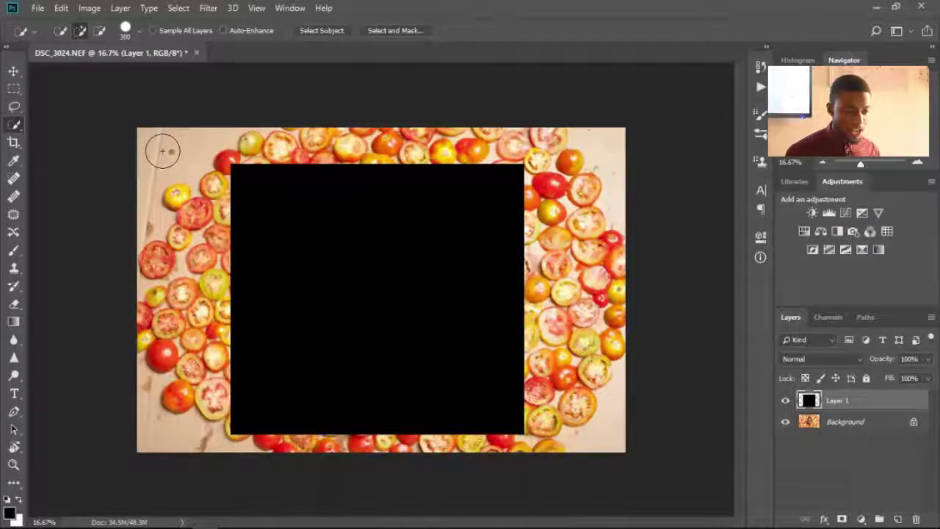
- On the Background layer, quick-select the bare top-left cardboard, then set subtract mode
left_click(854, 424)
mouse_move(195, 149)
left_mouse_down()
mouse_move(152, 161)
mouse_move(129, 201)
left_mouse_up()
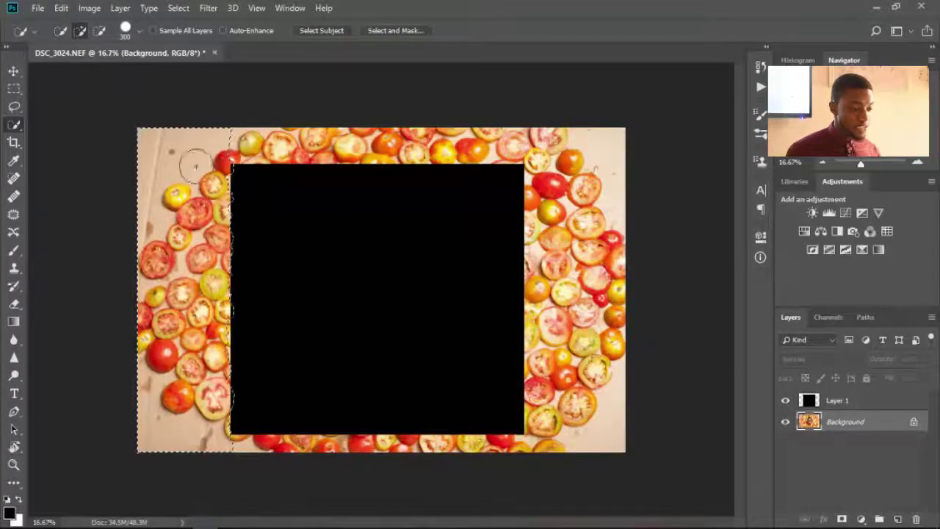
left_click(101, 33)
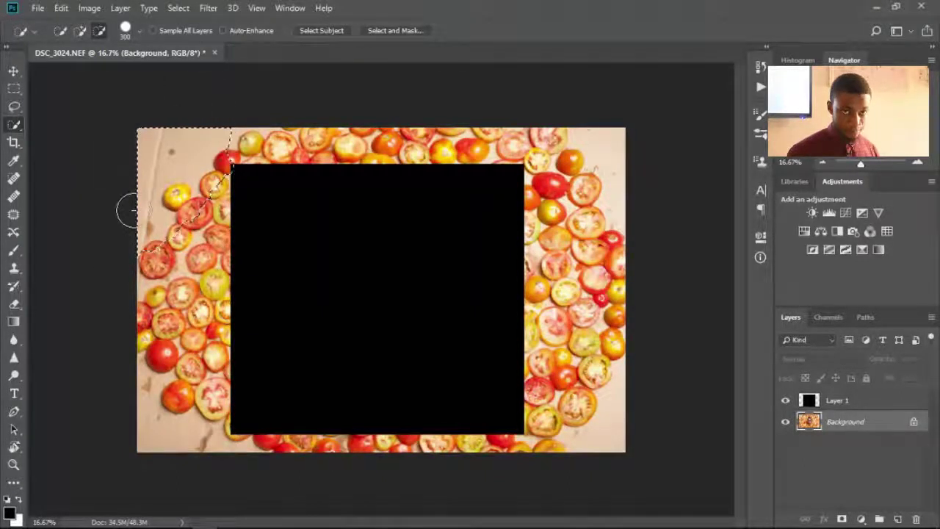
right_click(12, 126)
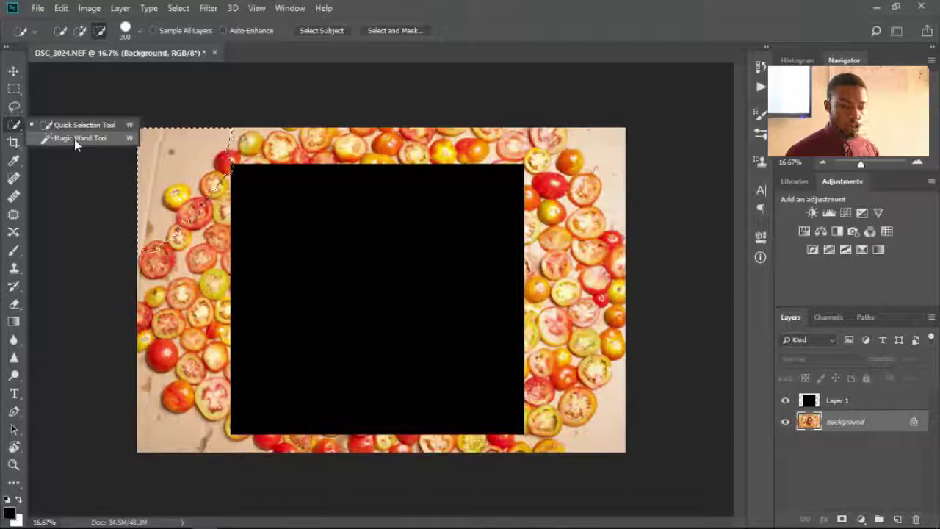
- Switch to the Magic Wand tool and hide Layer 1 to reveal the face
left_click(74, 138)
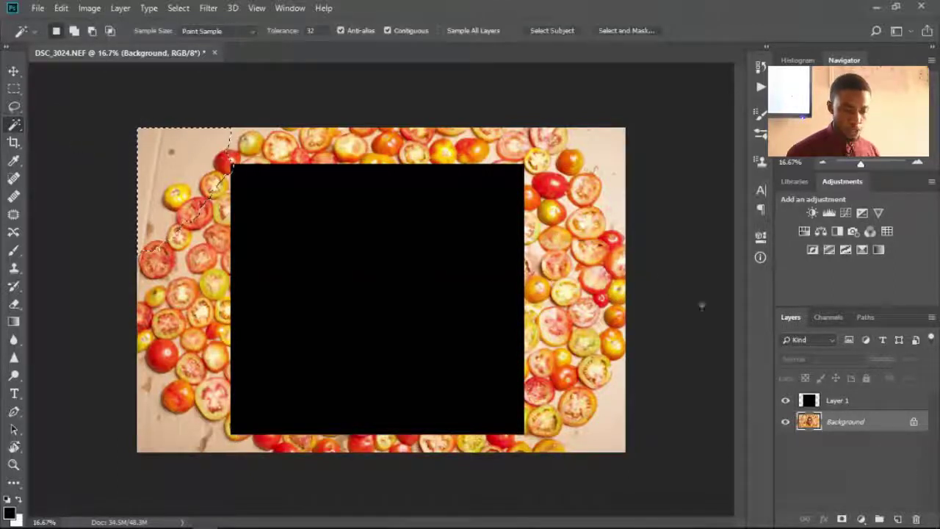
left_click(785, 402)
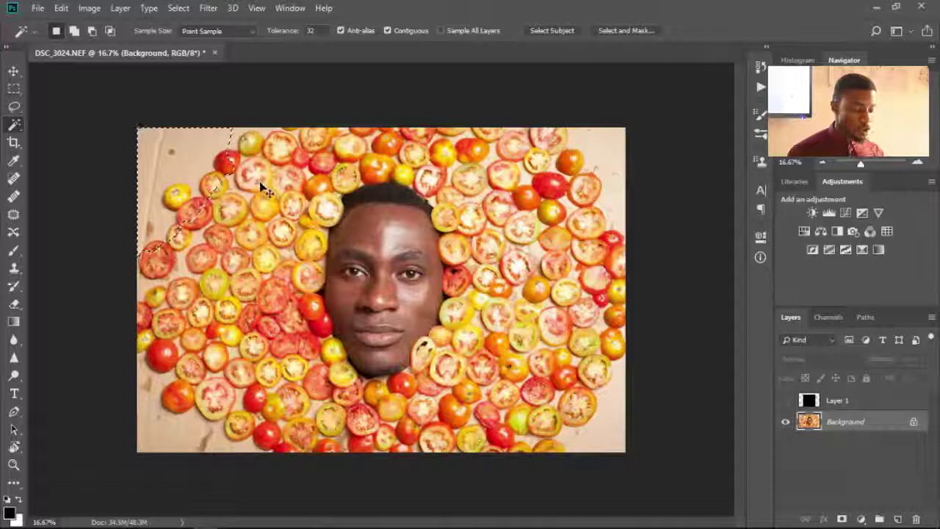
key("ctrl+d")
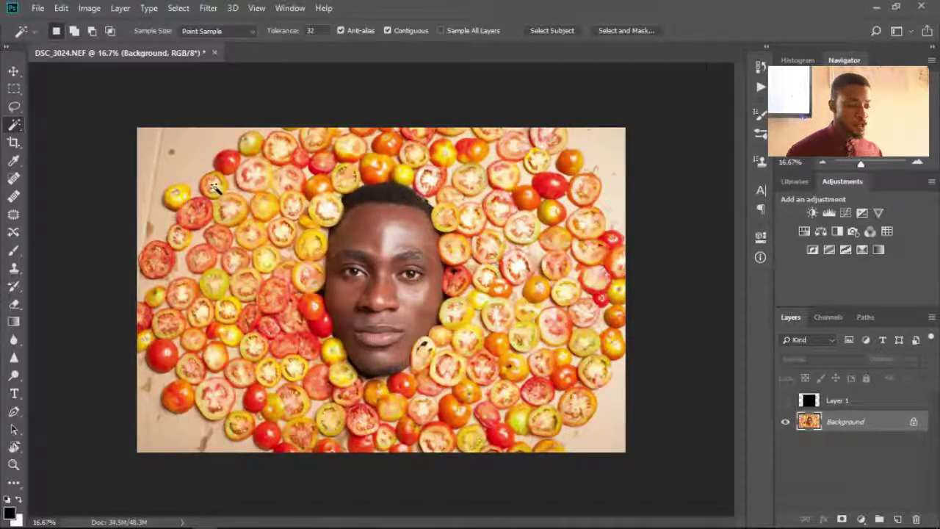
right_click(17, 130)
left_click(62, 139)
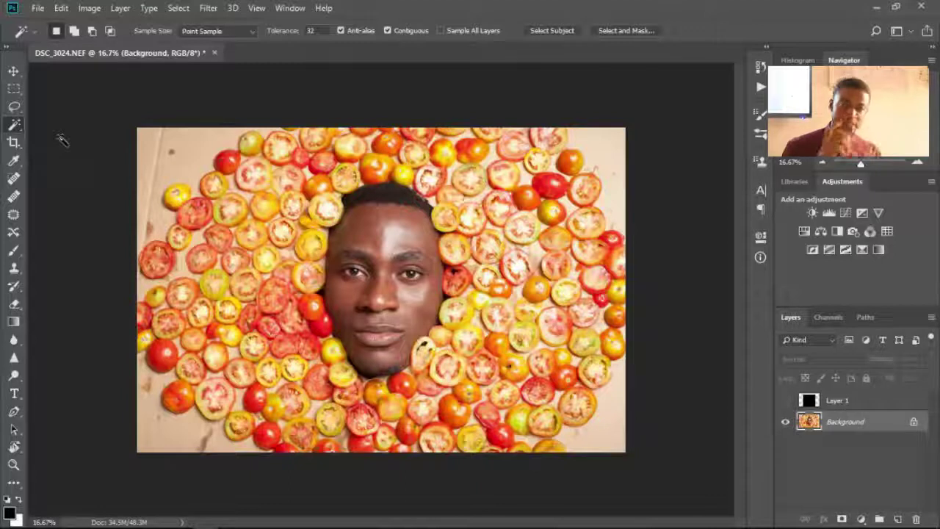
left_click(228, 163)
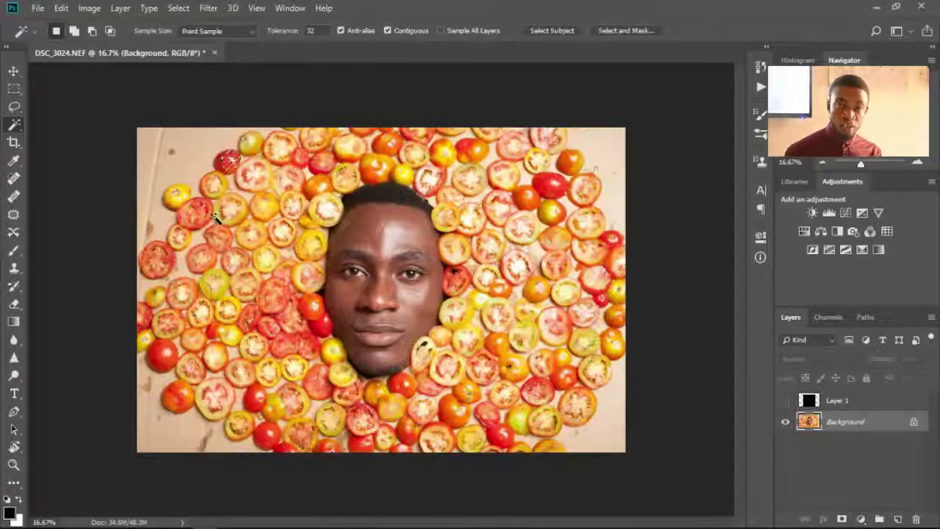
right_click(14, 125)
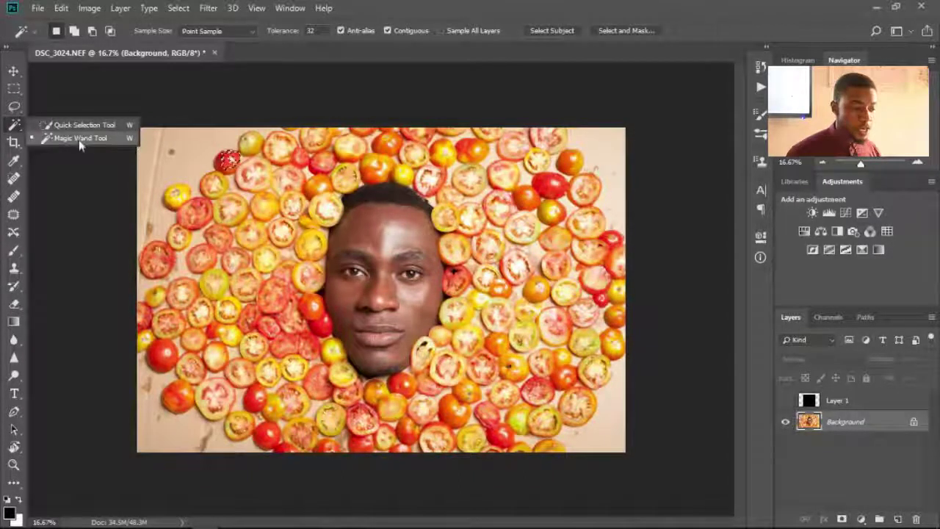
- Crop to the face and tomato ring with Delete Cropped Pixels off, then undo it
left_click(14, 143)
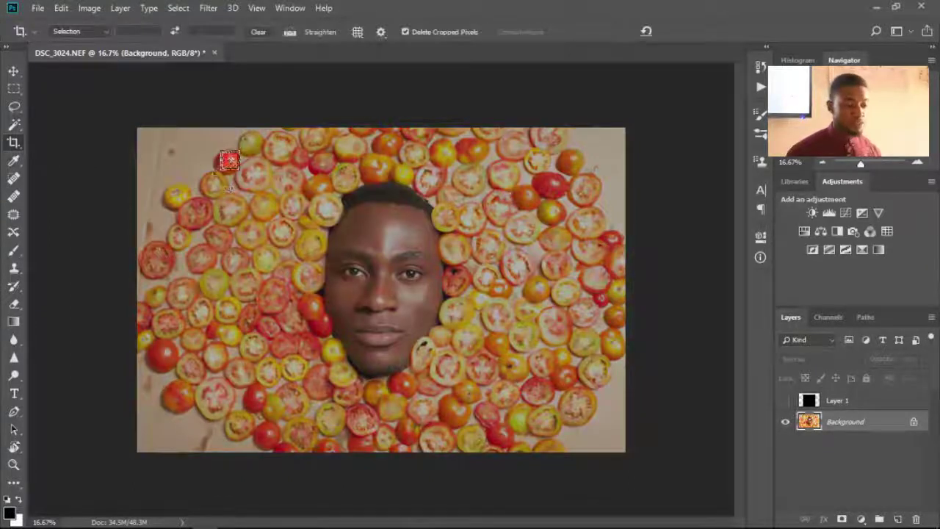
left_click(225, 167)
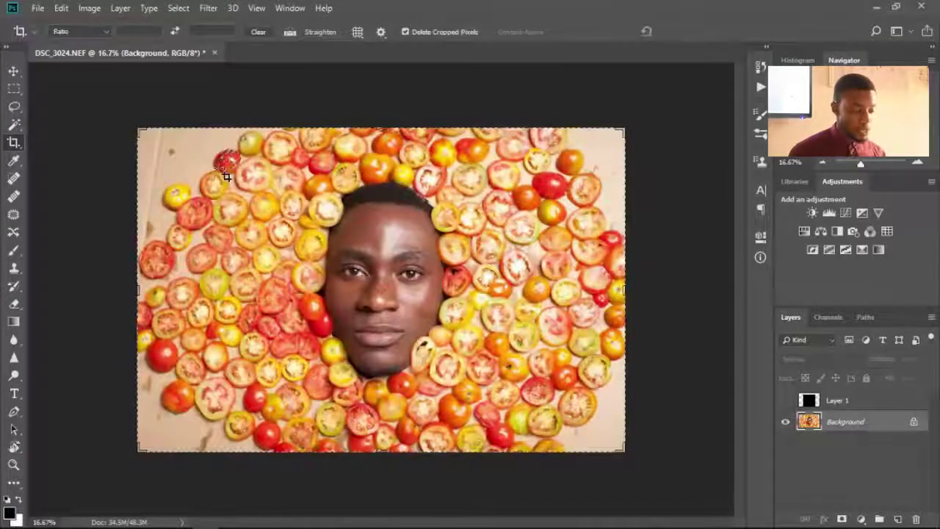
key("super")
key("super")
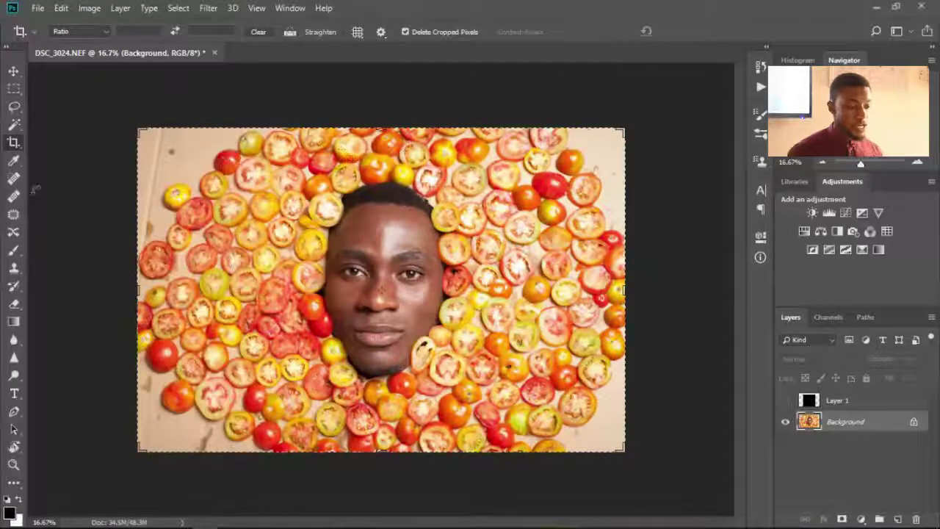
right_click(13, 144)
left_click(57, 144)
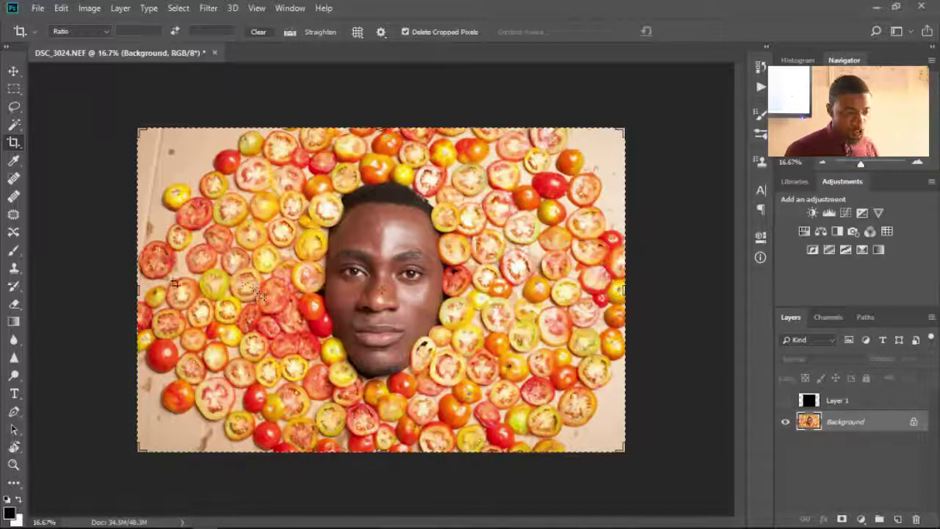
left_click_drag(235, 162, 519, 405)
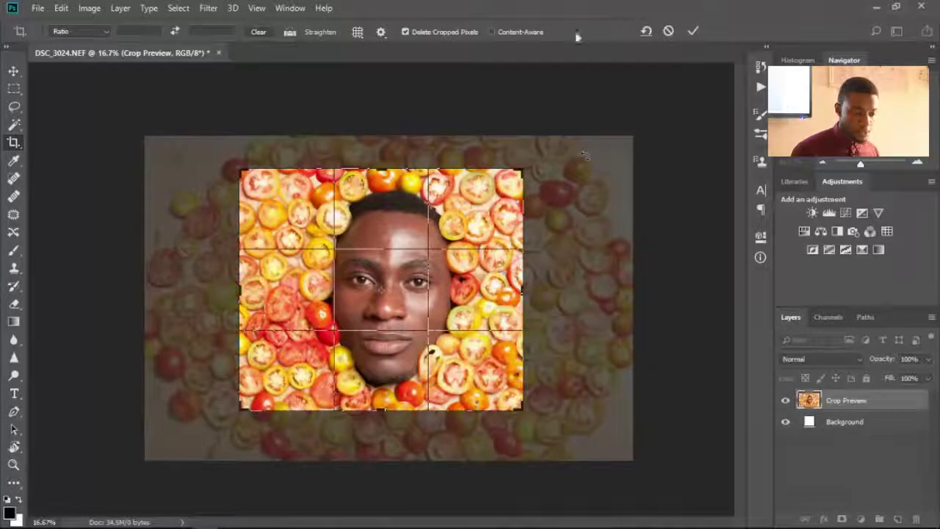
left_click(405, 32)
key("Return")
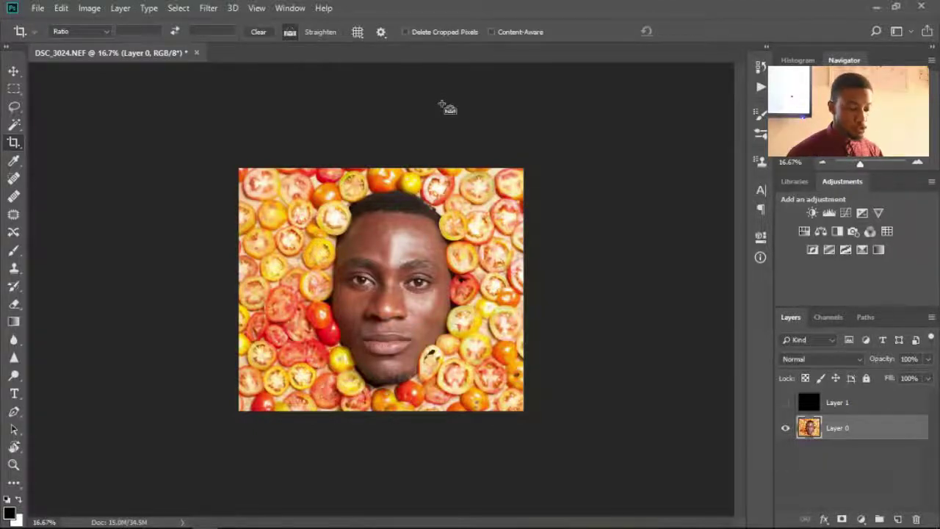
key("ctrl+z")
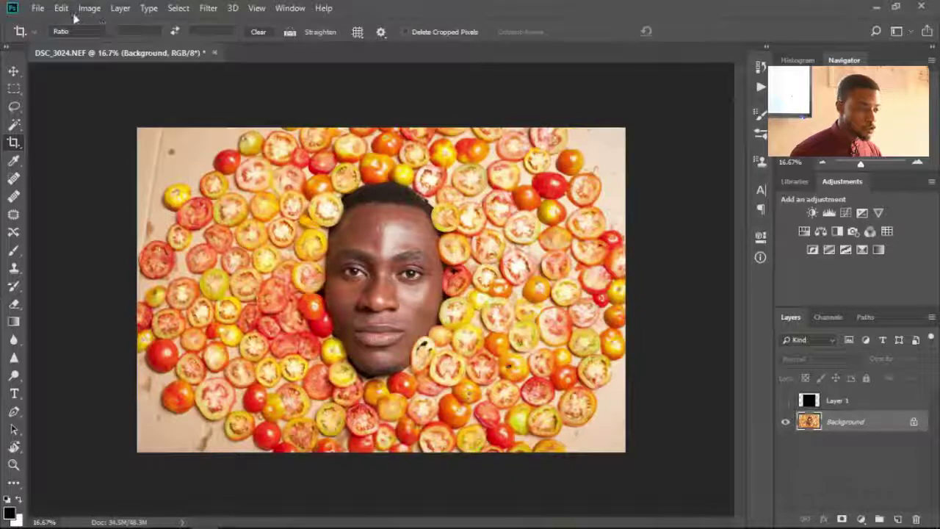
- Step backward, forward, then backward again via the Edit menu to restore the uncropped image
left_click(65, 10)
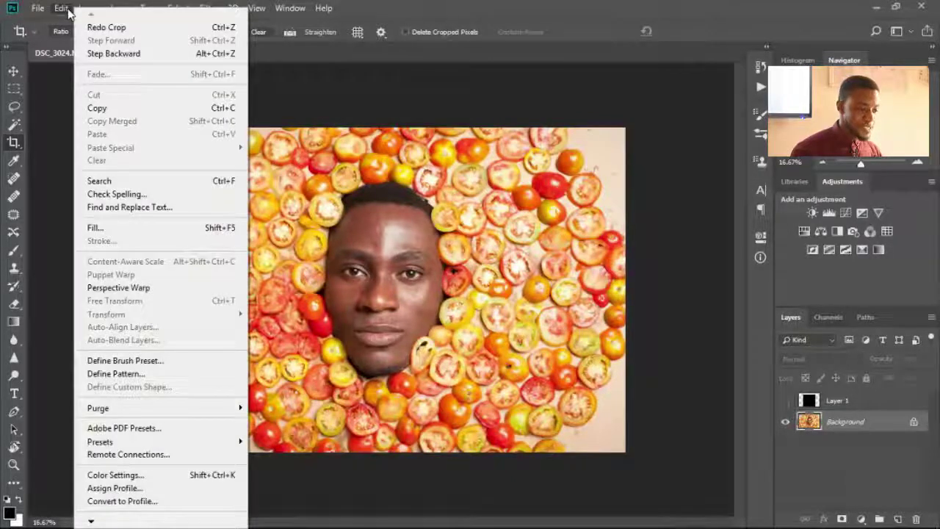
left_click(106, 54)
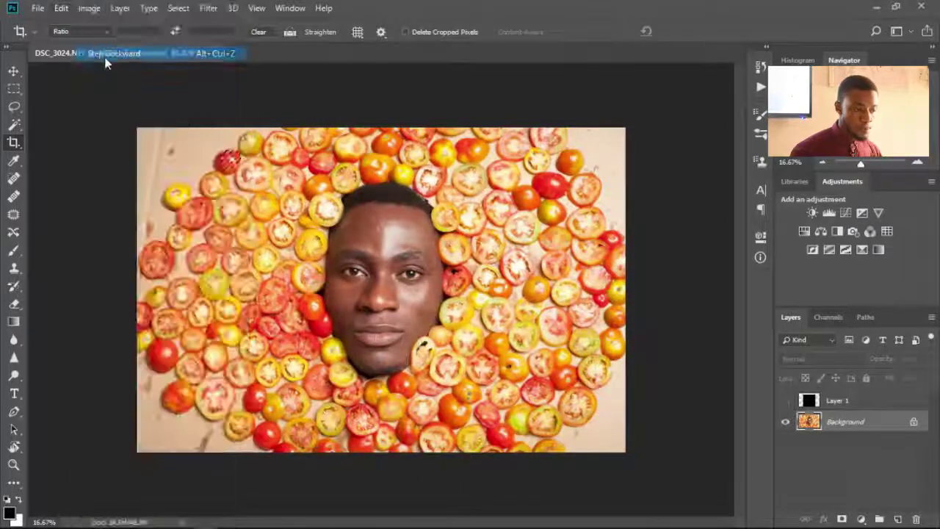
left_click(60, 10)
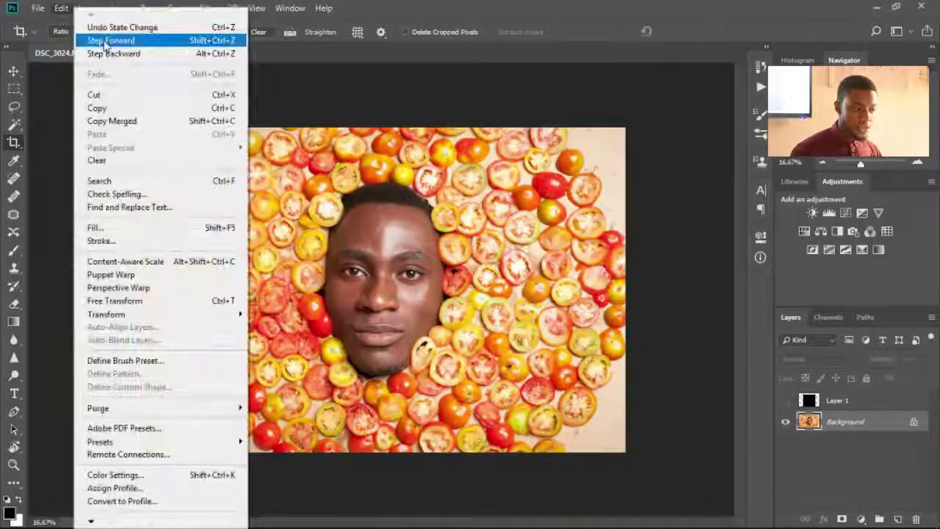
left_click(114, 43)
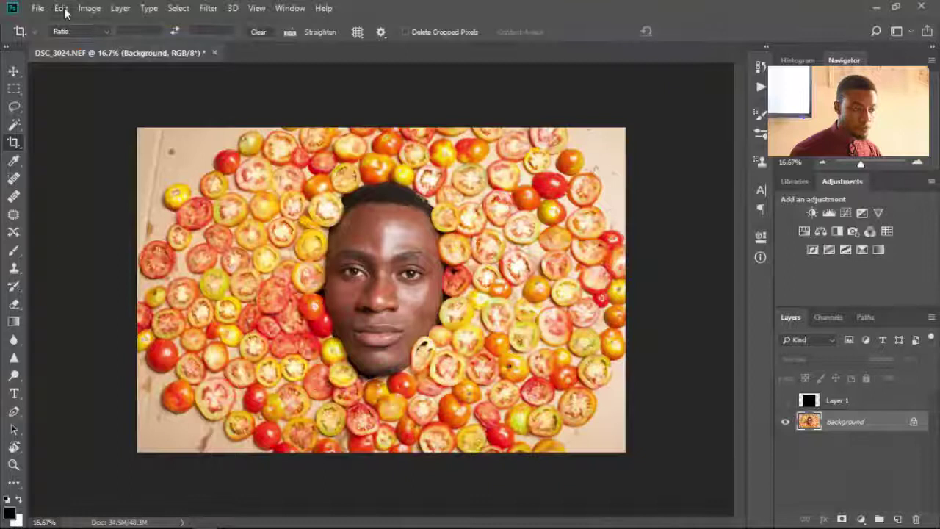
left_click(61, 8)
left_click(115, 54)
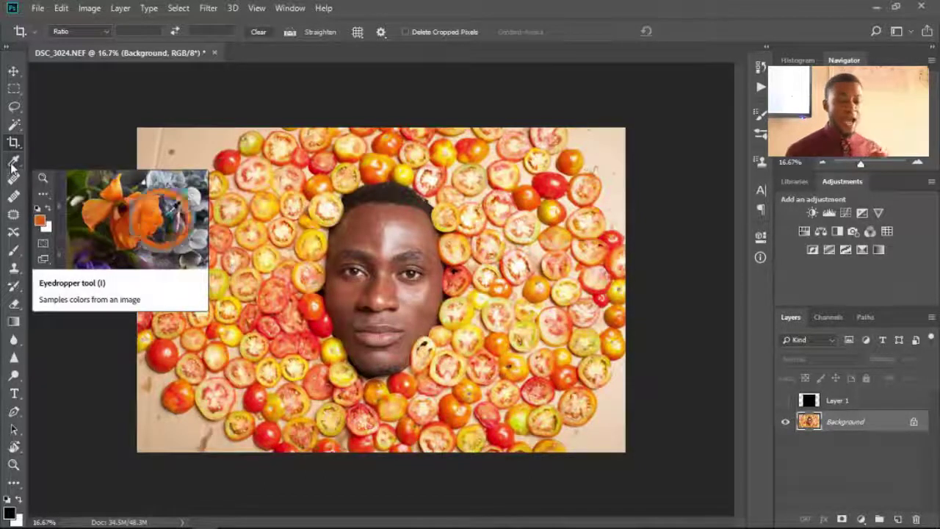
- Sample a red tomato from the photo as the foreground colour with the Eyedropper
left_click(12, 167)
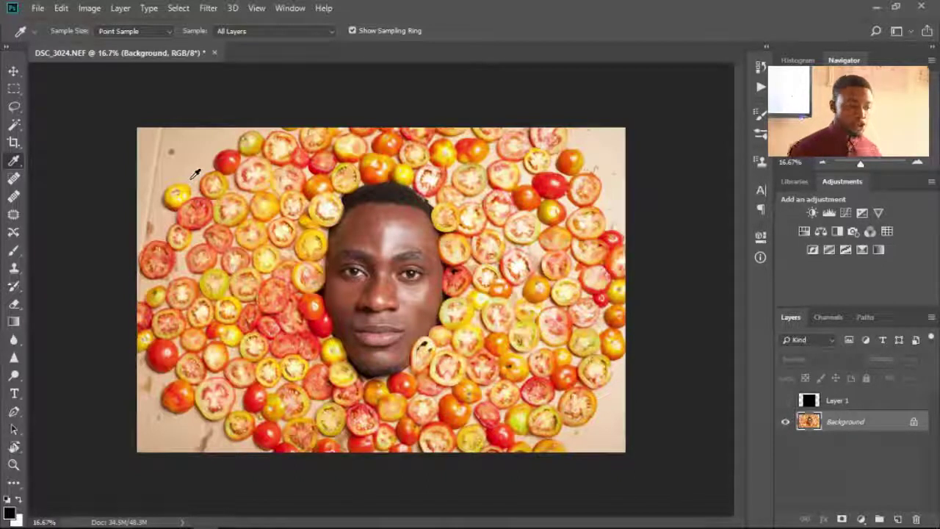
left_click(543, 190)
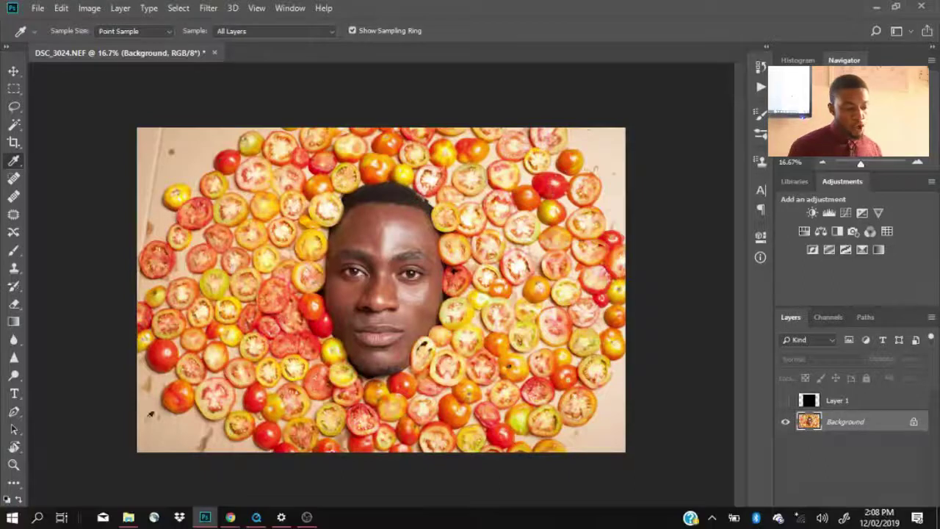
left_click(548, 180)
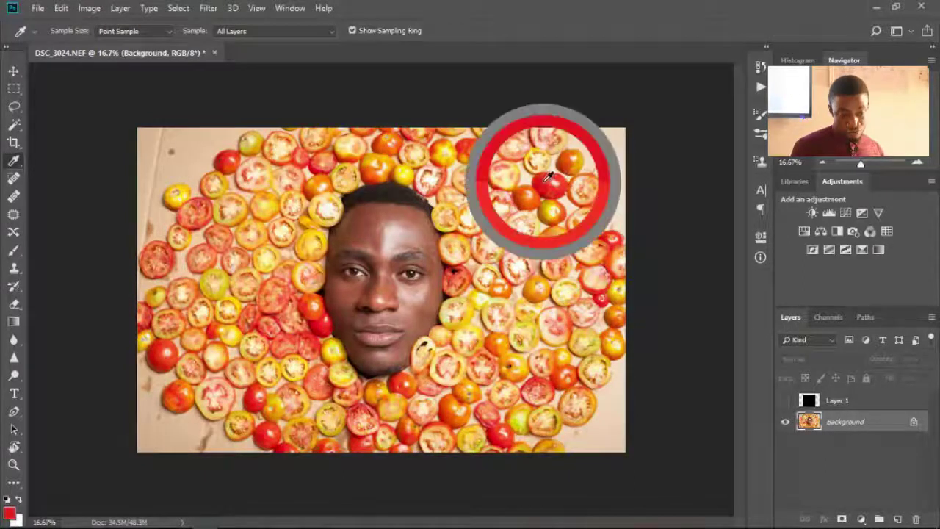
- In the foreground Color Picker, sample tomato, background and skin tones from the canvas
left_click(9, 513)
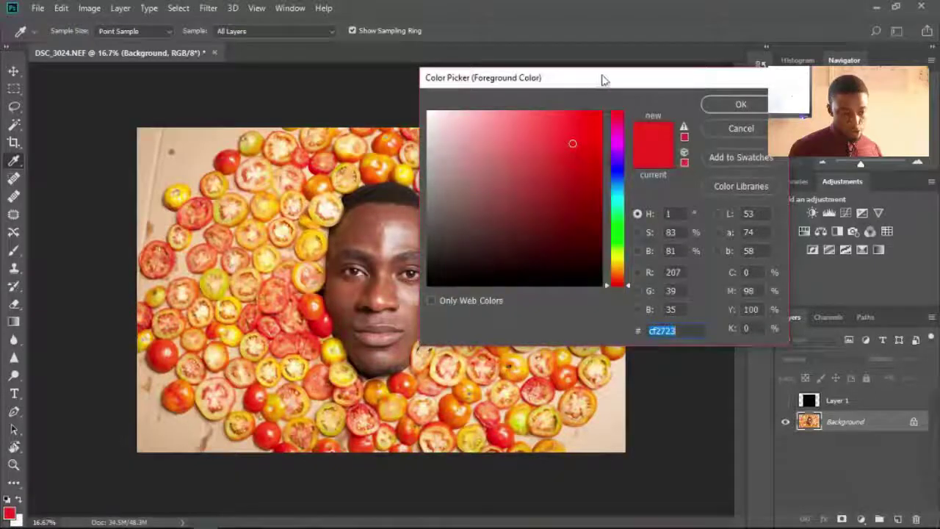
left_click_drag(603, 80, 756, 72)
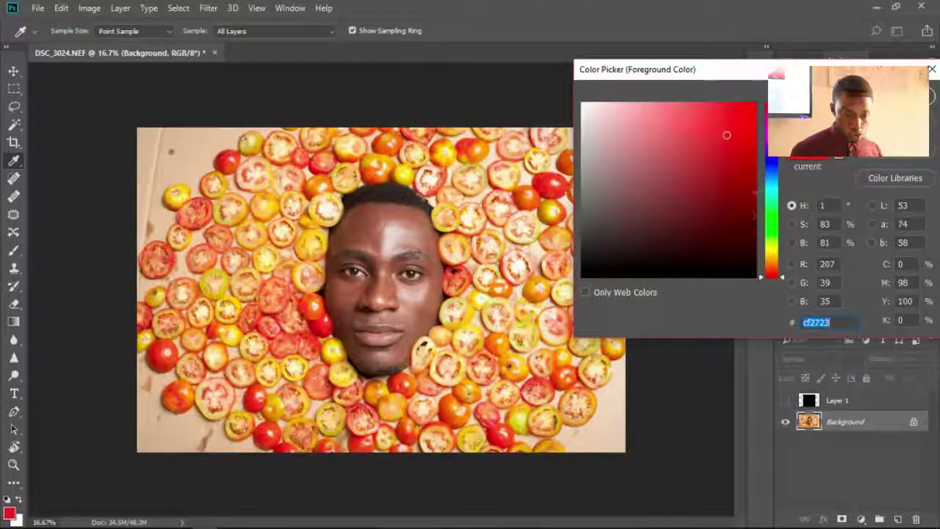
left_click(320, 181)
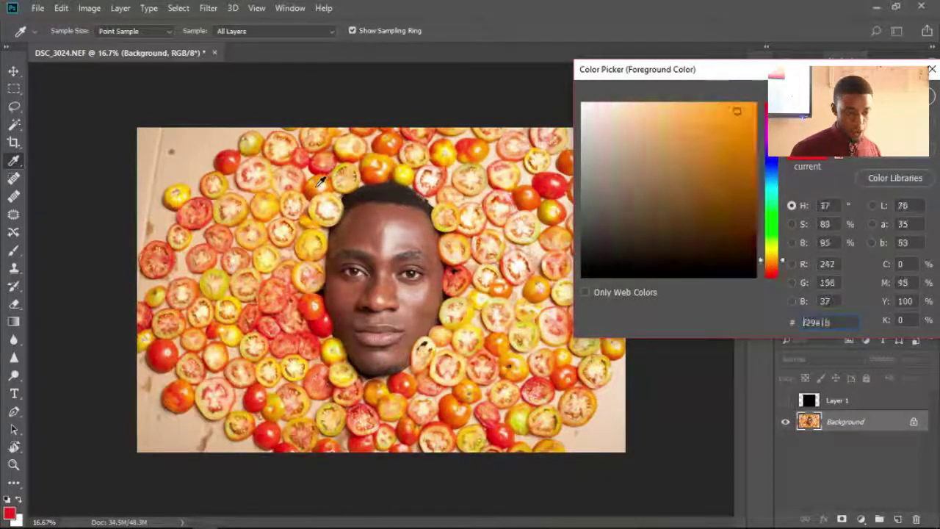
left_click(387, 163)
left_click(316, 276)
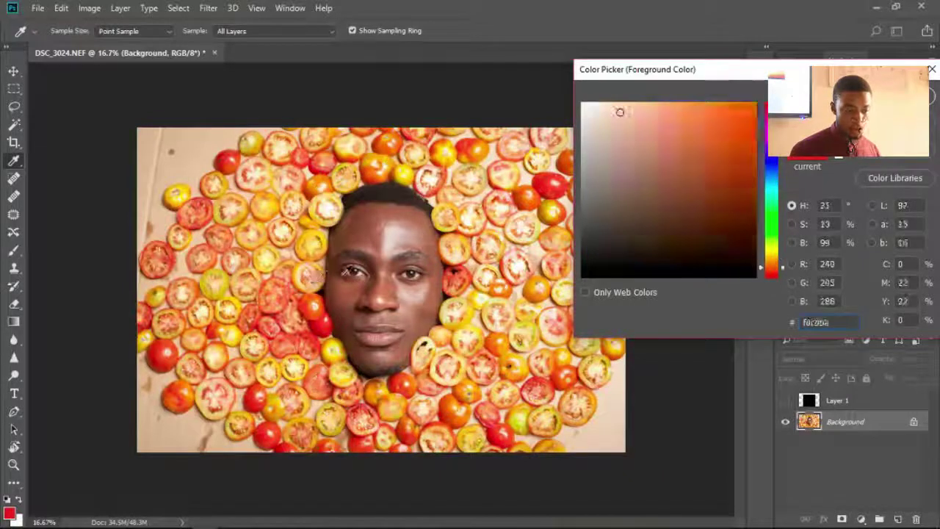
left_click(400, 212)
left_click(376, 218)
left_click(517, 304)
left_click(414, 398)
left_click(270, 420)
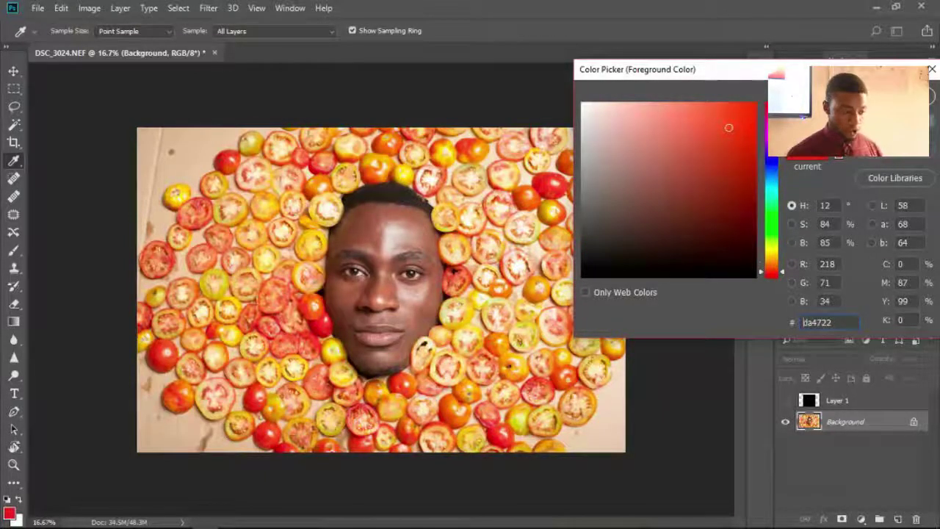
- Cancel the Color Picker, keeping tomato red da4722 as the foreground colour
left_click(907, 94)
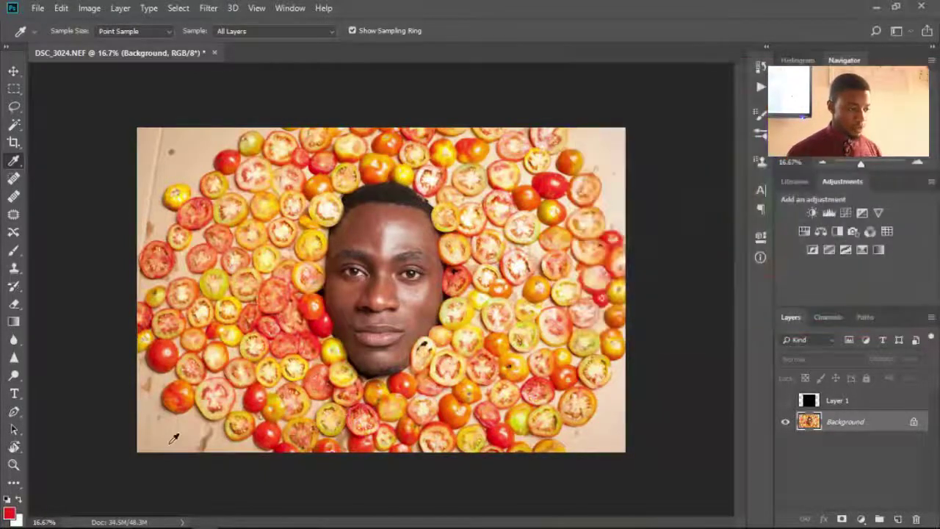
- Zoom in on the face with the Spot Healing Brush shrunk to about 45 px
left_click(13, 183)
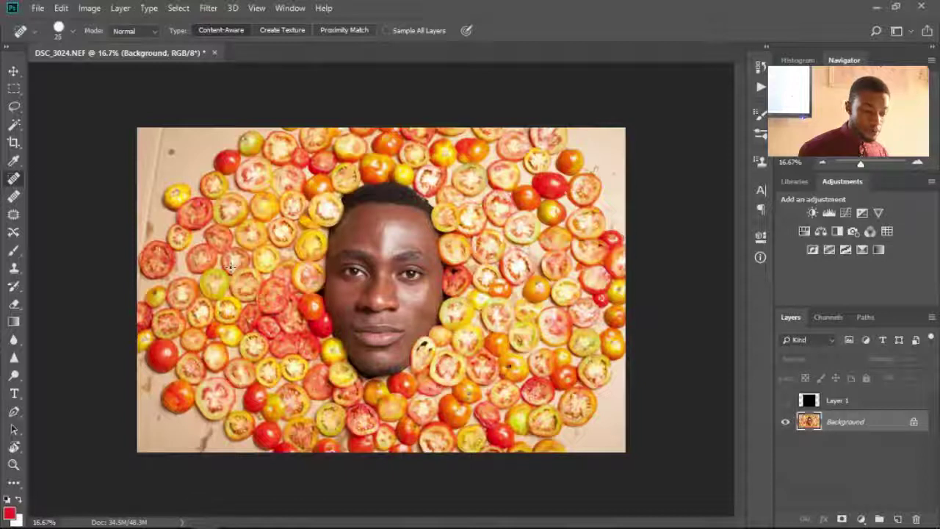
key("bracketright")
key("bracketright")
key("bracketright")
key("bracketright")
key("bracketright")
key("bracketright")
key("bracketright")
key("bracketright")
key("bracketright")
key("bracketright")
key("bracketright")
key("bracketright")
key("bracketright")
key("bracketright")
key("bracketright")
key("bracketright")
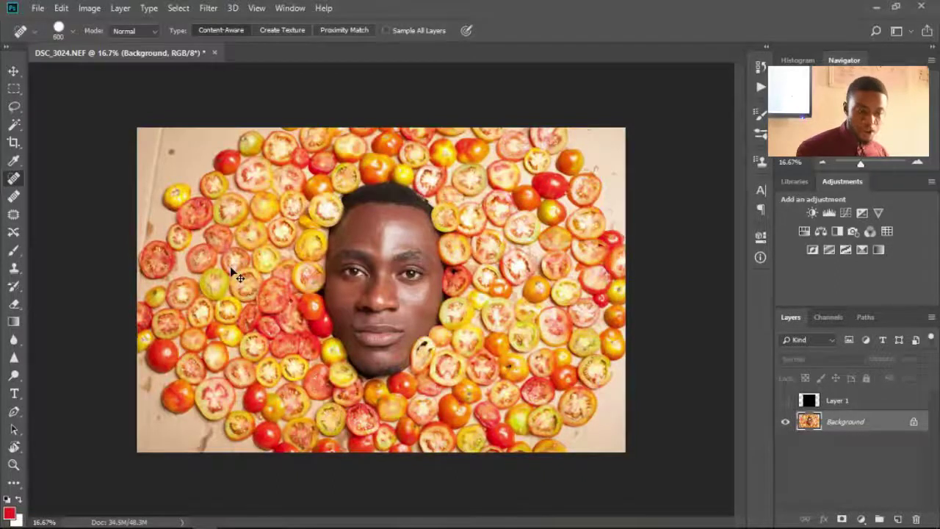
key("ctrl+plus")
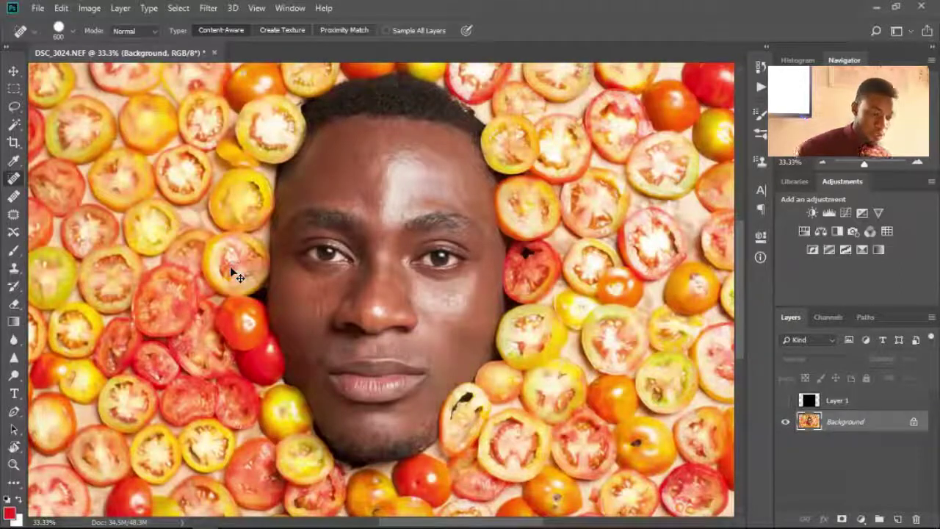
key("ctrl+plus")
key("ctrl+plus")
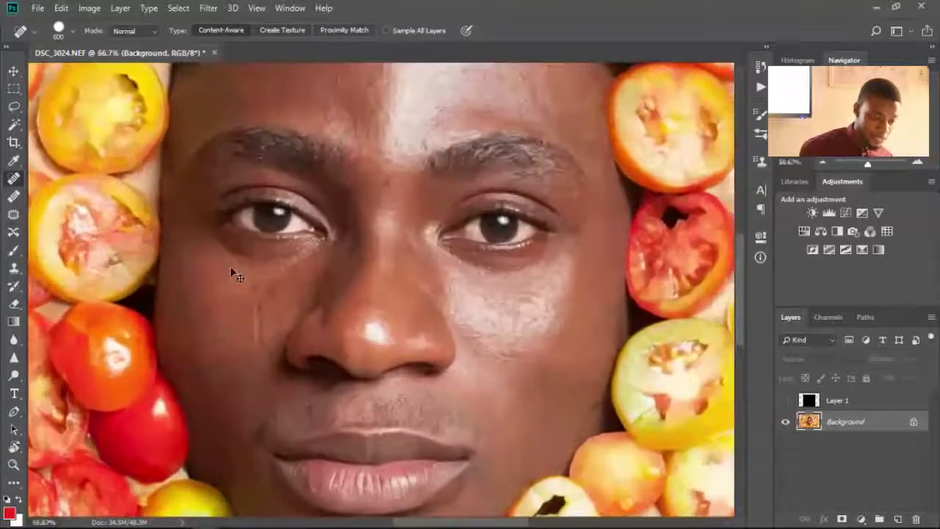
key("bracketleft")
key("bracketleft")
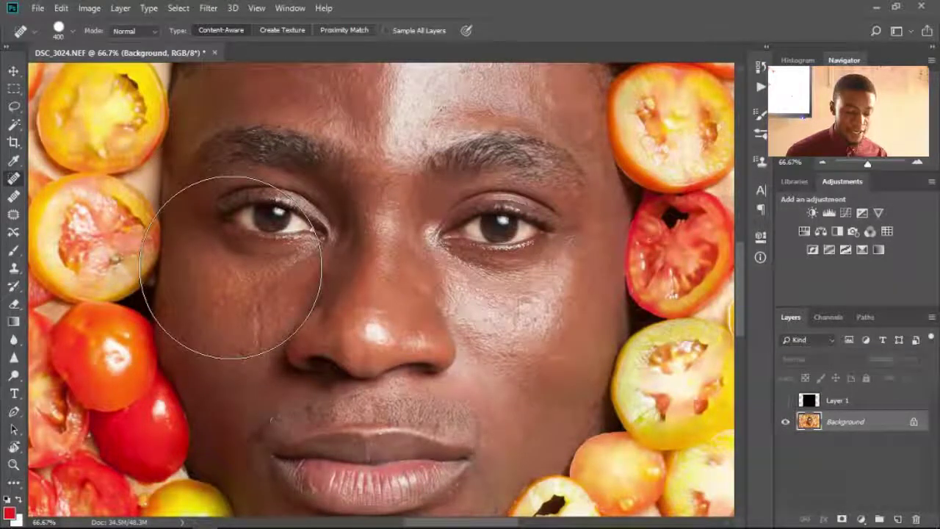
key("bracketleft")
key("bracketleft")
key("bracketleft")
key("bracketleft")
key("bracketleft")
key("bracketleft")
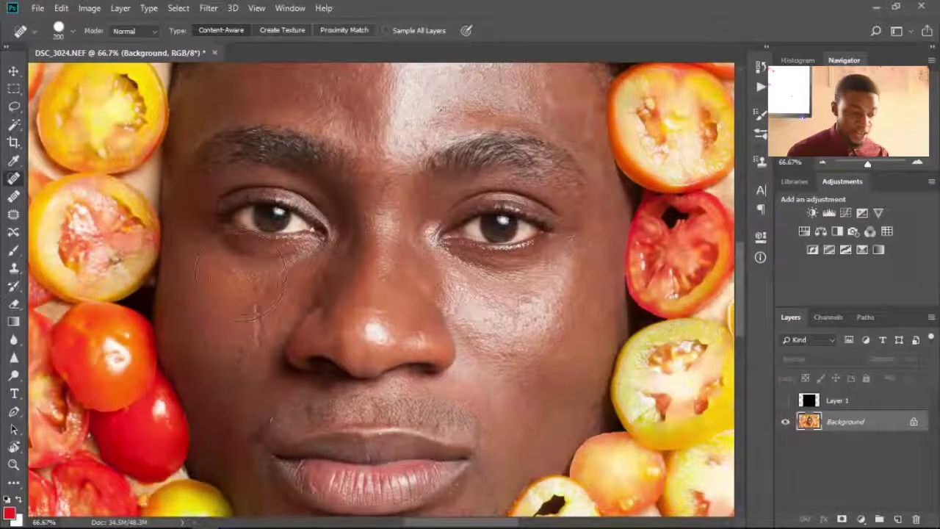
key("bracketleft")
key("bracketleft")
key("bracketleft")
key("bracketleft")
key("bracketleft")
key("bracketleft")
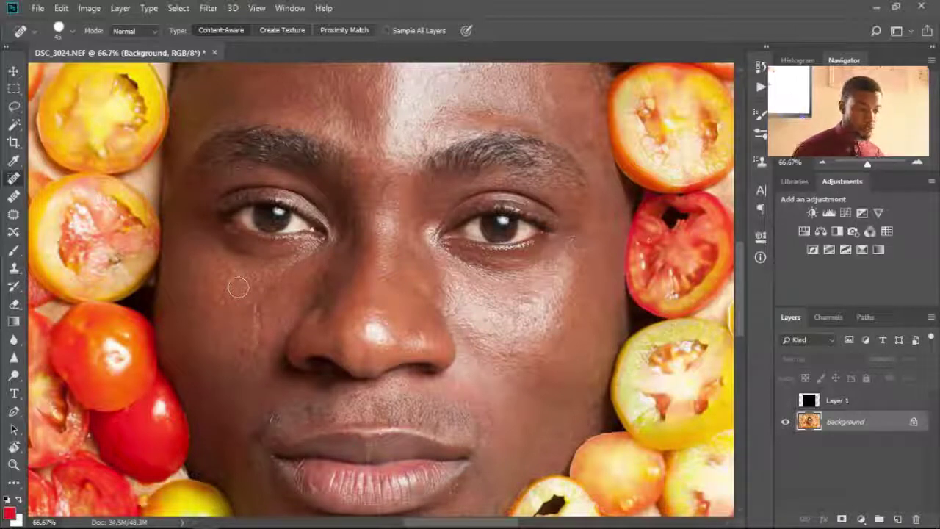
- Paint two healing strokes down the crease below the left eye
left_click(255, 302)
left_click_drag(256, 303, 256, 349)
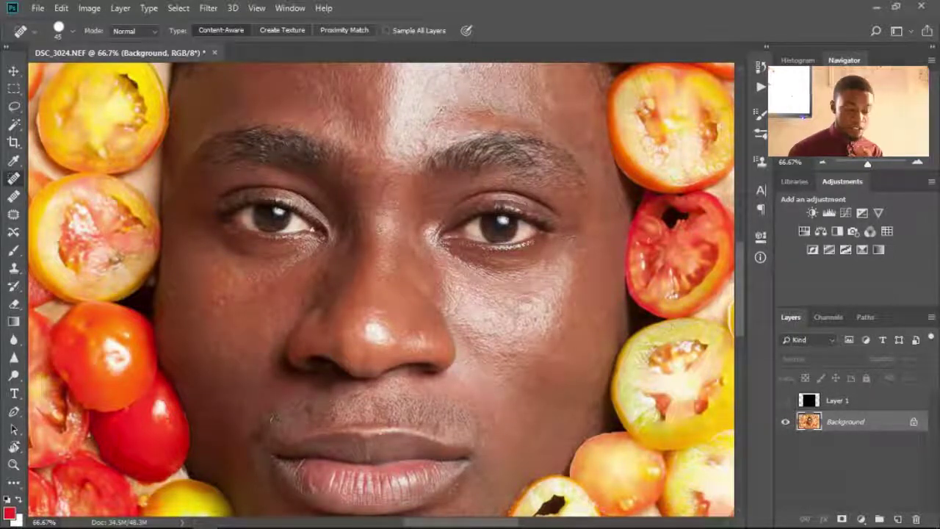
left_click_drag(252, 298, 251, 345)
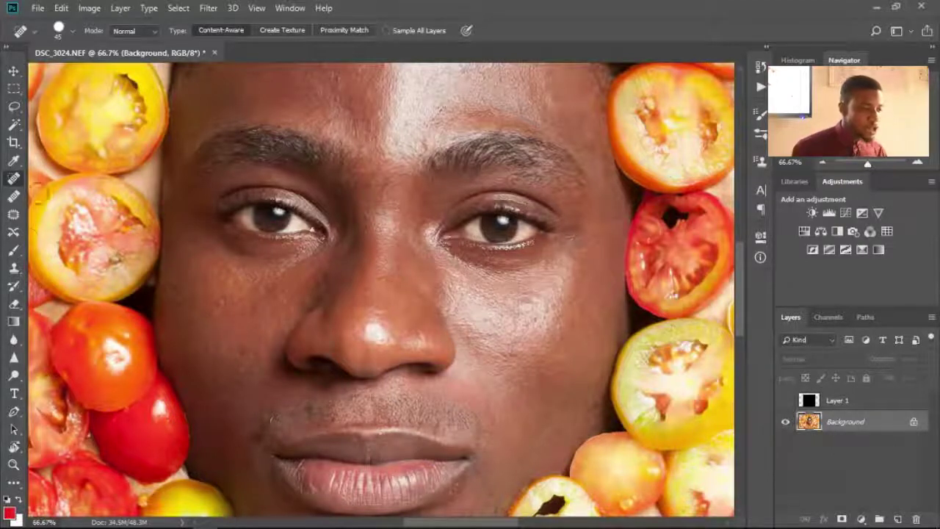
- Make the Healing Brush active at size 60 and pan to the mouth and chin
left_click(15, 198)
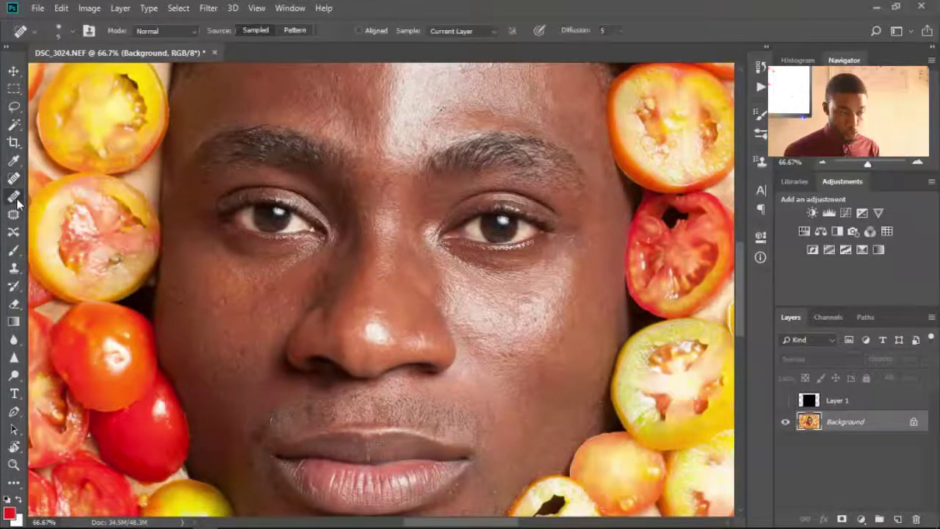
key("bracketright")
key("bracketright")
key("bracketright")
key("bracketright")
key("bracketright")
key("bracketright")
key("bracketright")
key("bracketright")
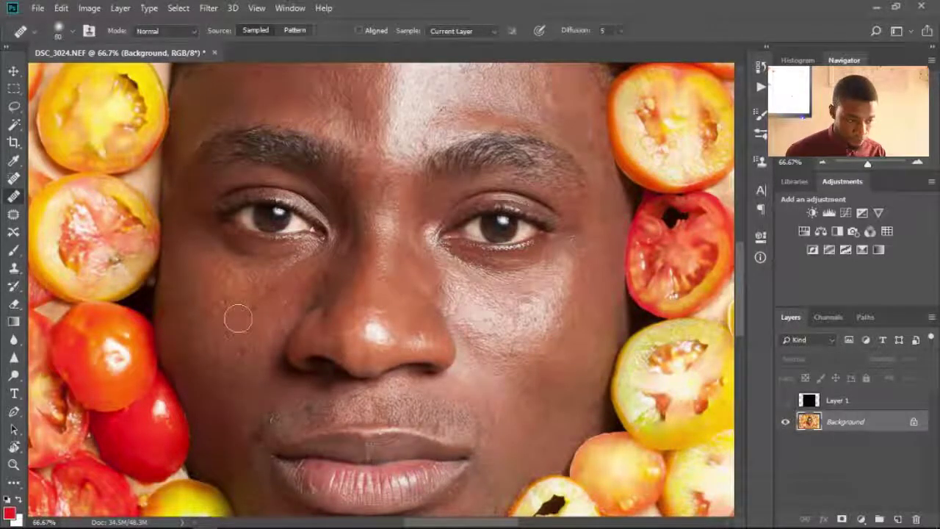
left_click_drag(441, 147, 448, 43)
mouse_move(412, 304)
left_mouse_down()
mouse_move(393, 268)
mouse_move(384, 271)
mouse_move(429, 341)
mouse_move(419, 316)
mouse_move(330, 306)
mouse_move(325, 315)
mouse_move(360, 259)
mouse_move(376, 260)
left_mouse_up()
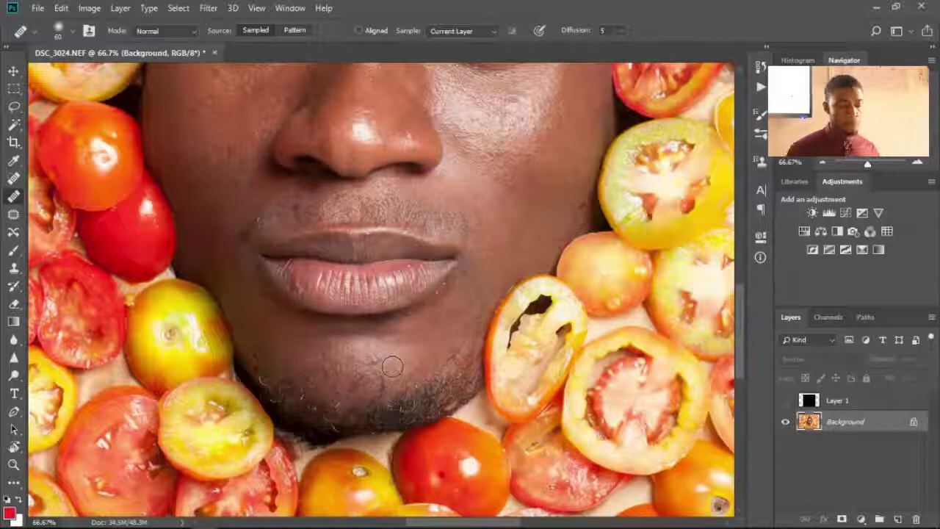
left_click(16, 179)
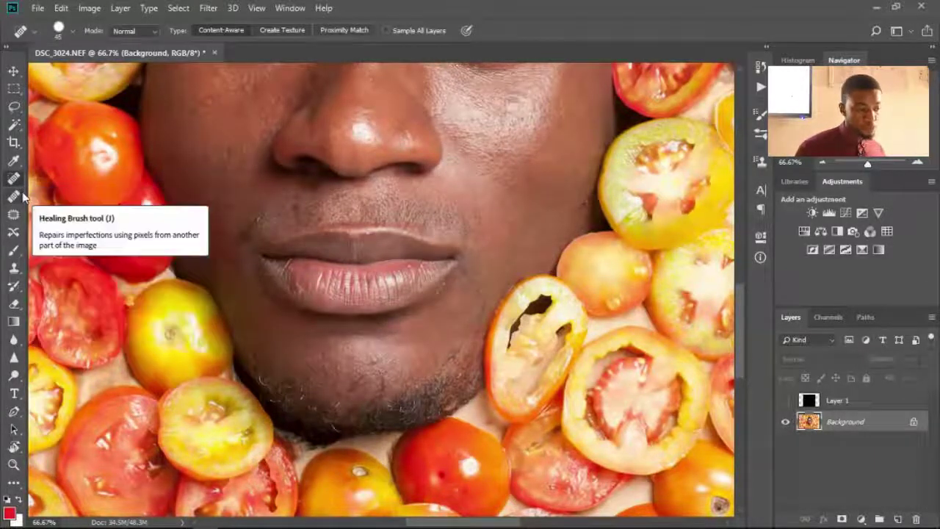
left_click(21, 193)
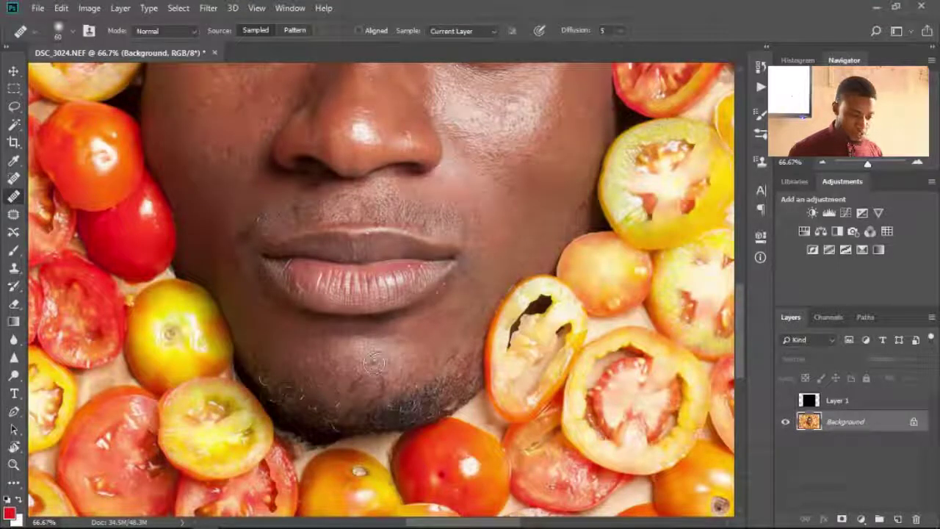
scroll(374, 365, "up", 3)
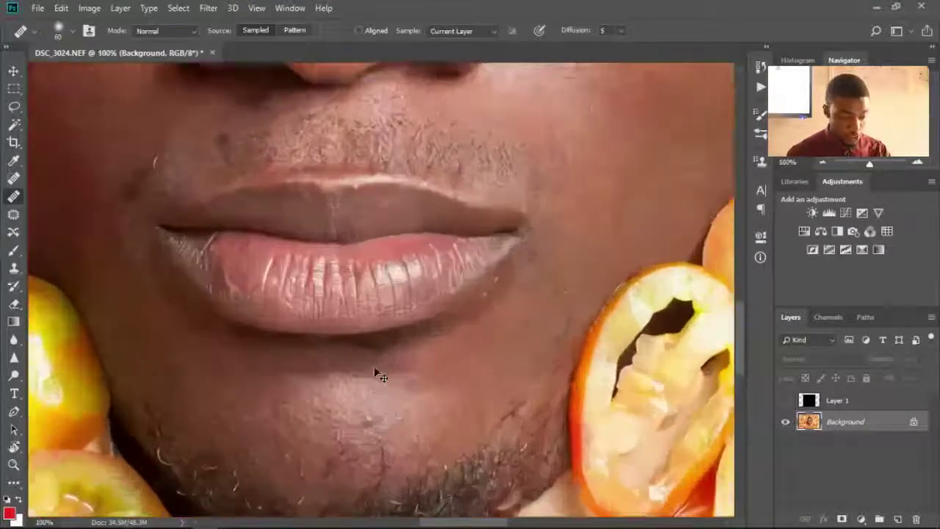
- Zoom onto the chin, shrink the brush, sample clean skin and heal the blemish
left_click_drag(390, 388, 417, 134)
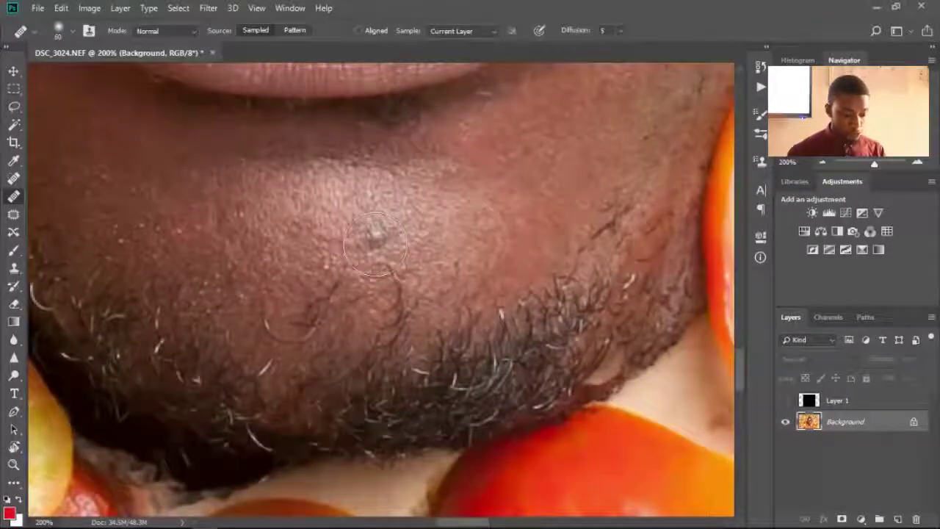
key("bracketleft")
key("bracketleft")
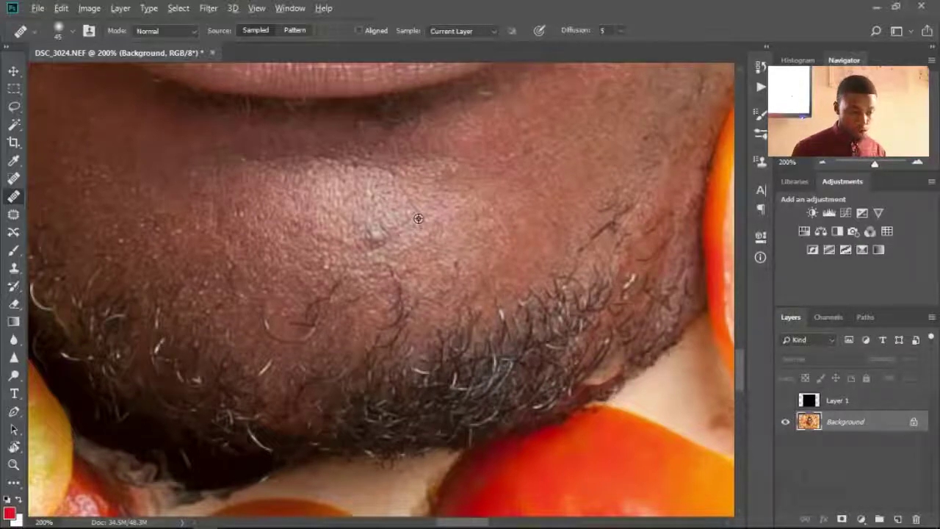
left_click(417, 218, "alt")
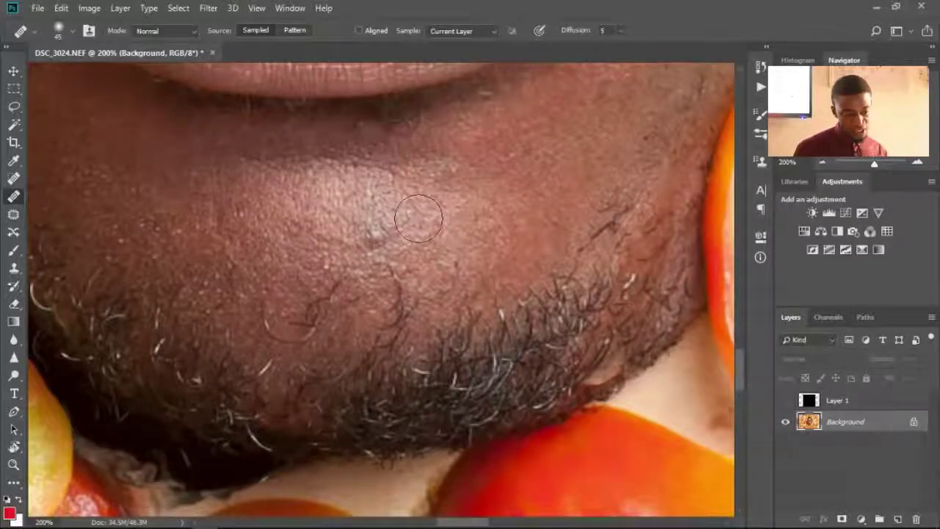
left_click(375, 238)
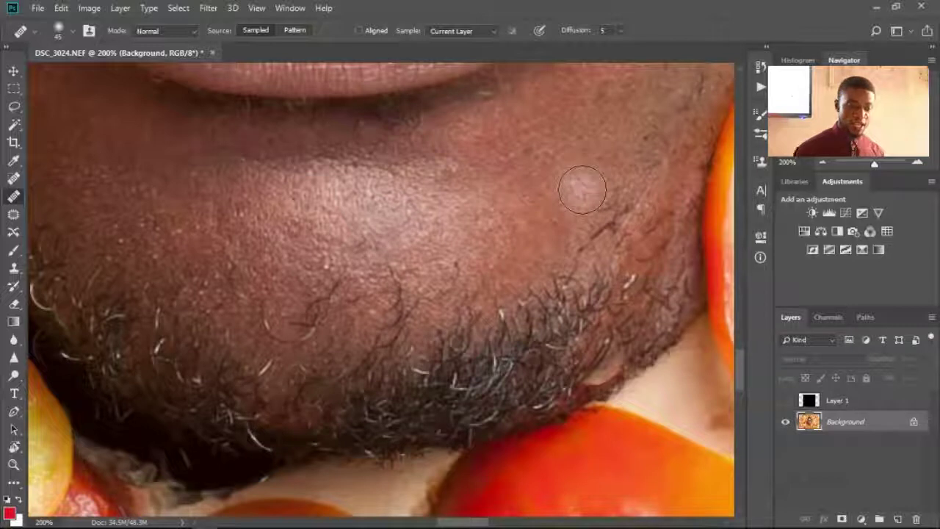
- Bring the lips and mouth corner into view with a smaller healing brush
left_click_drag(603, 157, 426, 357)
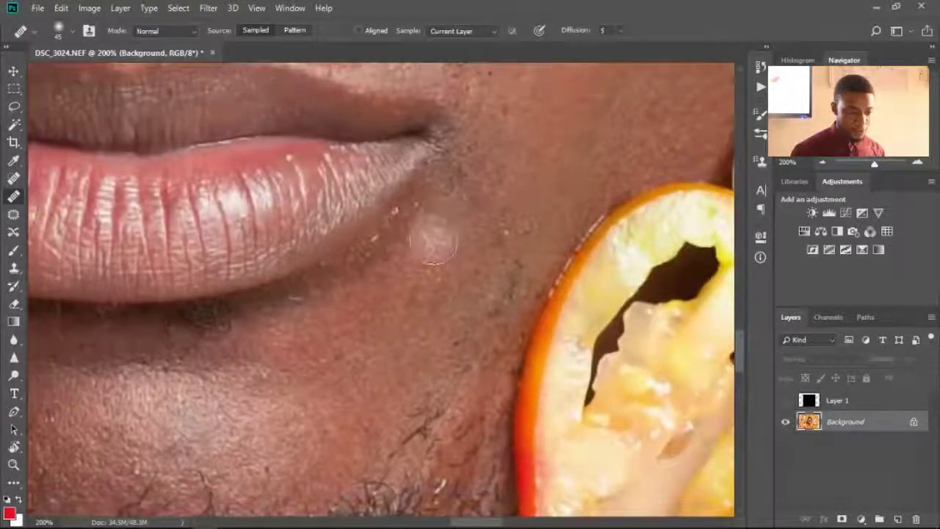
key("bracketleft")
key("bracketleft")
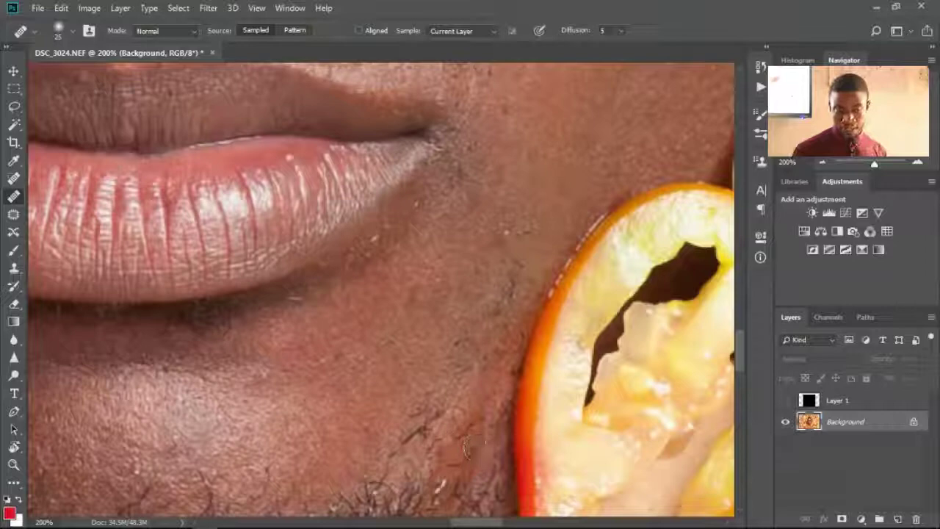
scroll(566, 184, "up", 5)
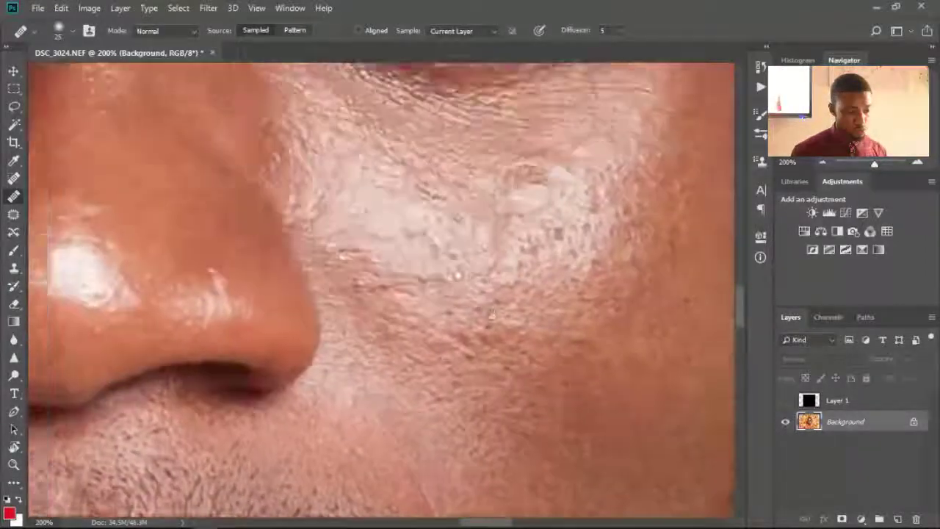
scroll(490, 315, "up", 10)
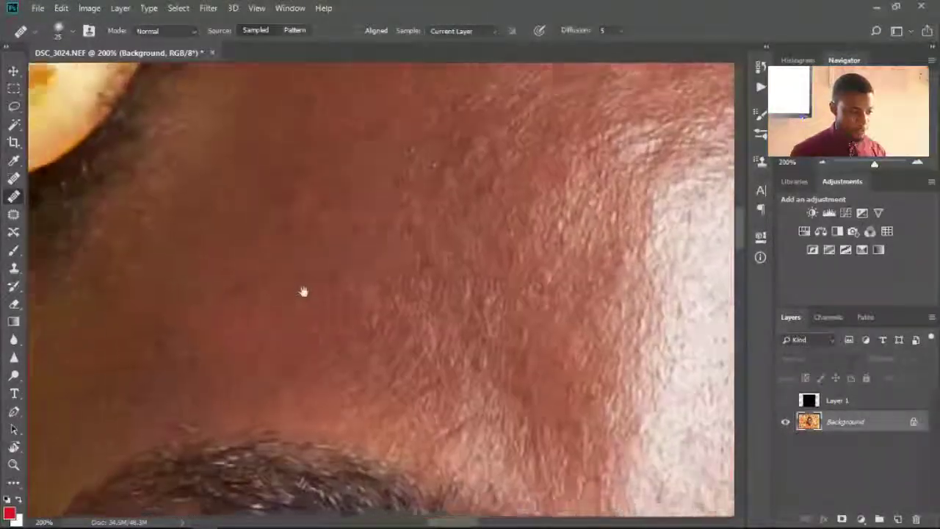
scroll(304, 292, "up", 2)
scroll(326, 329, "down", 10)
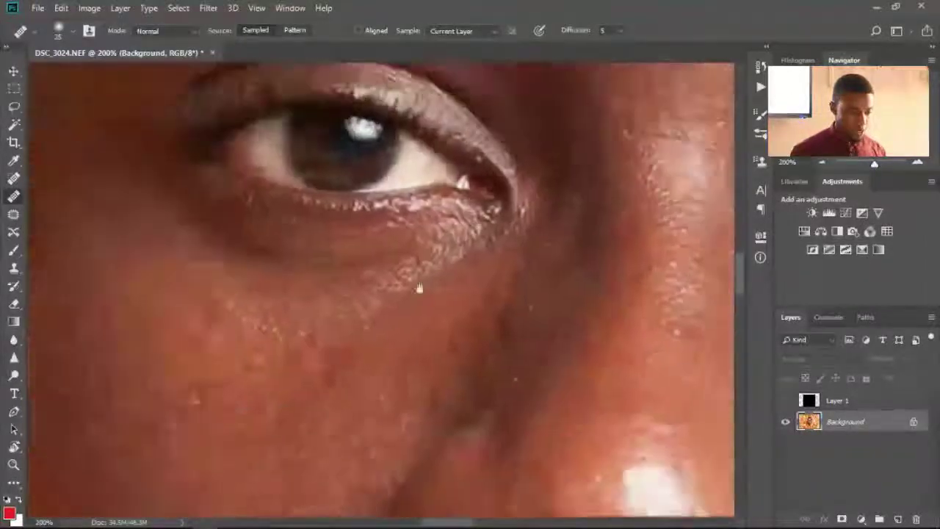
scroll(420, 288, "down", 8)
scroll(397, 137, "left", 4)
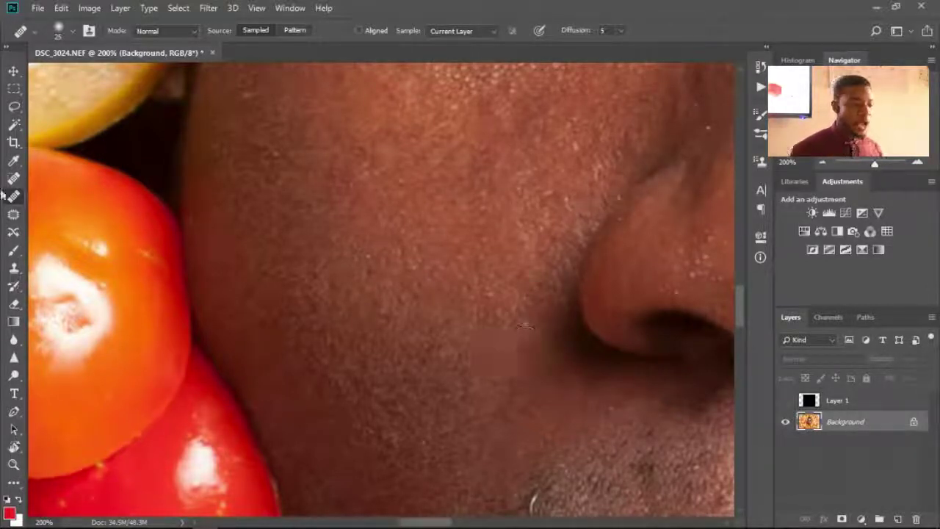
left_click(15, 218)
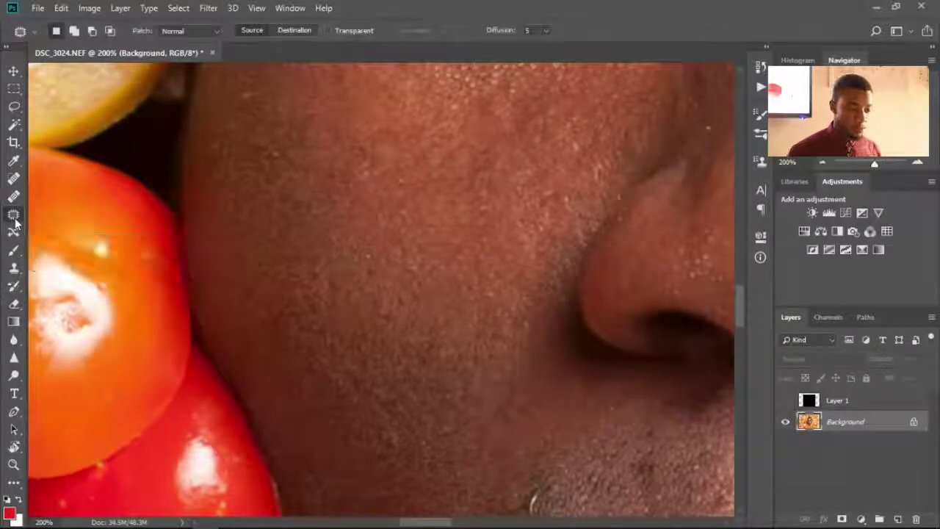
- Outline the shiny forehead patch, then undo and deselect to compare the result
left_click_drag(492, 161, 470, 319)
key("ctrl+minus")
key("ctrl+minus")
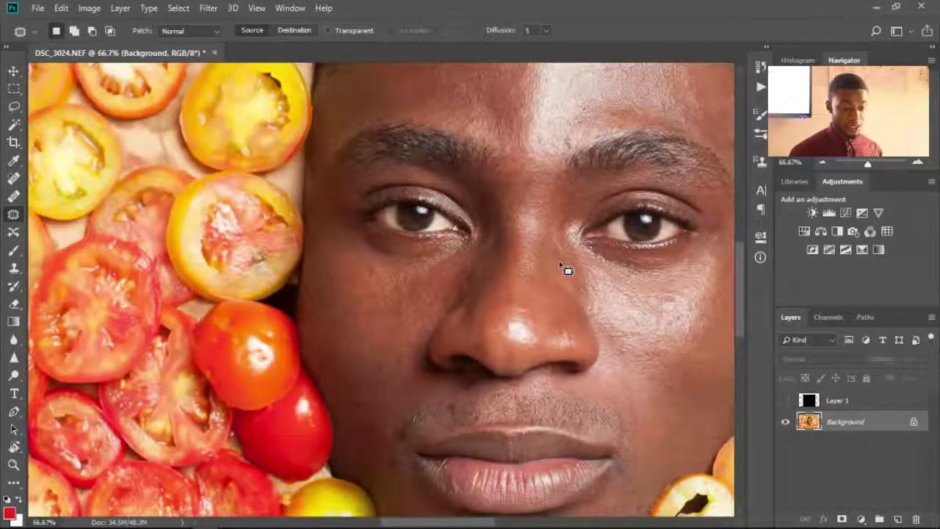
left_click_drag(578, 198, 481, 338)
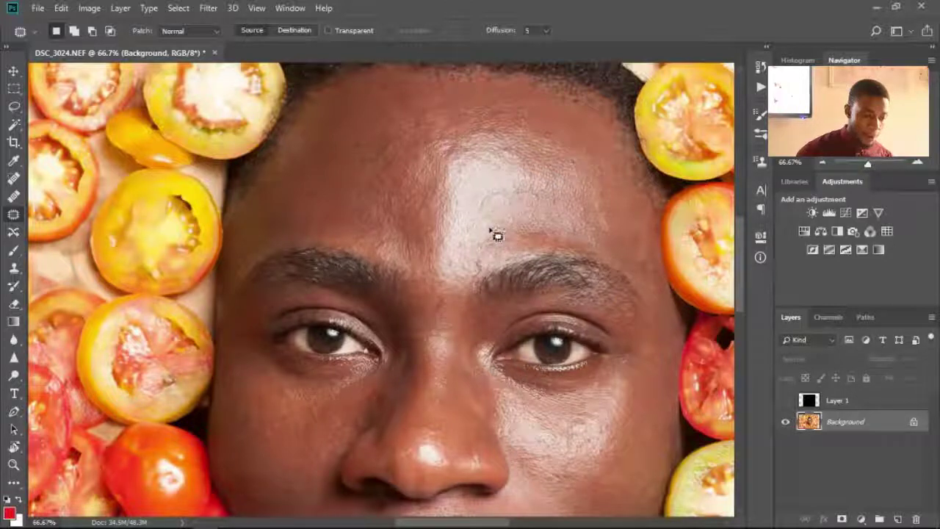
mouse_move(524, 149)
left_mouse_down()
mouse_move(448, 154)
mouse_move(448, 216)
mouse_move(434, 261)
mouse_move(450, 307)
left_mouse_up()
mouse_move(510, 240)
left_mouse_down()
mouse_move(503, 199)
mouse_move(465, 215)
mouse_move(401, 168)
mouse_move(371, 159)
left_mouse_up()
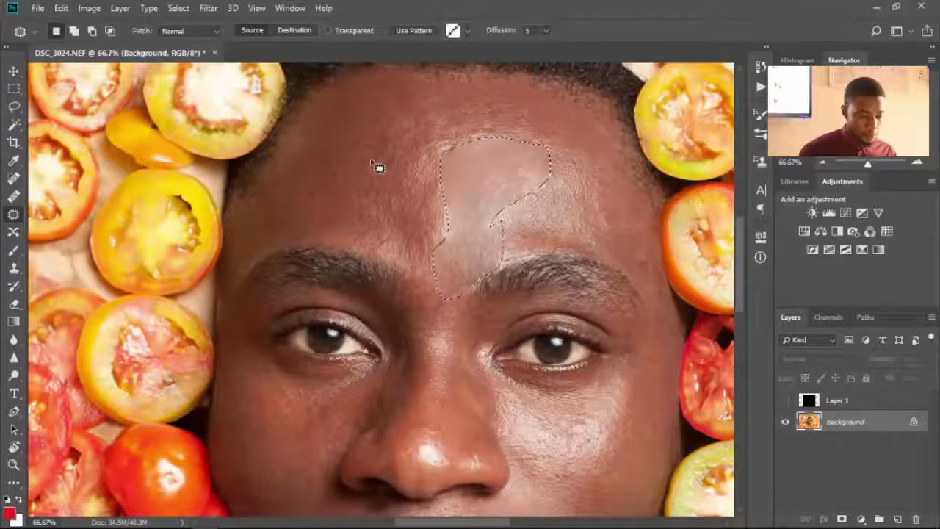
left_click(372, 165)
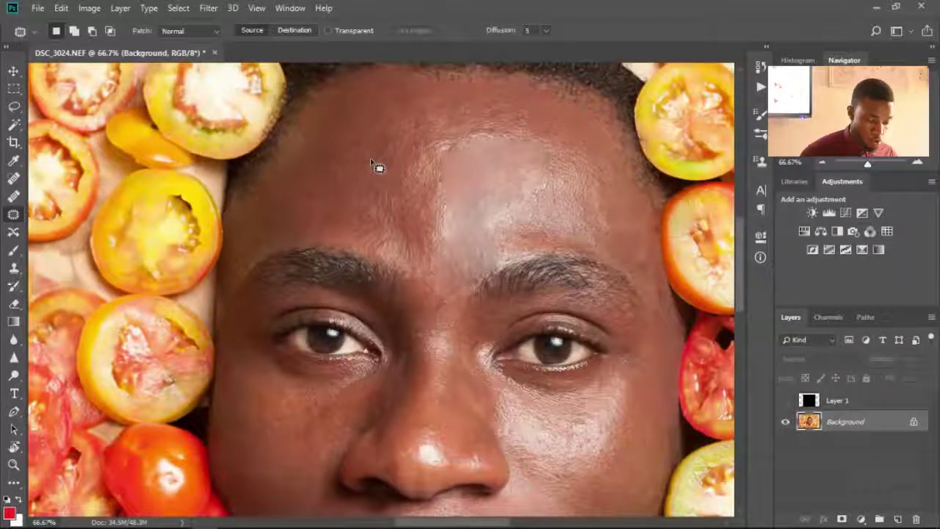
key("ctrl+z")
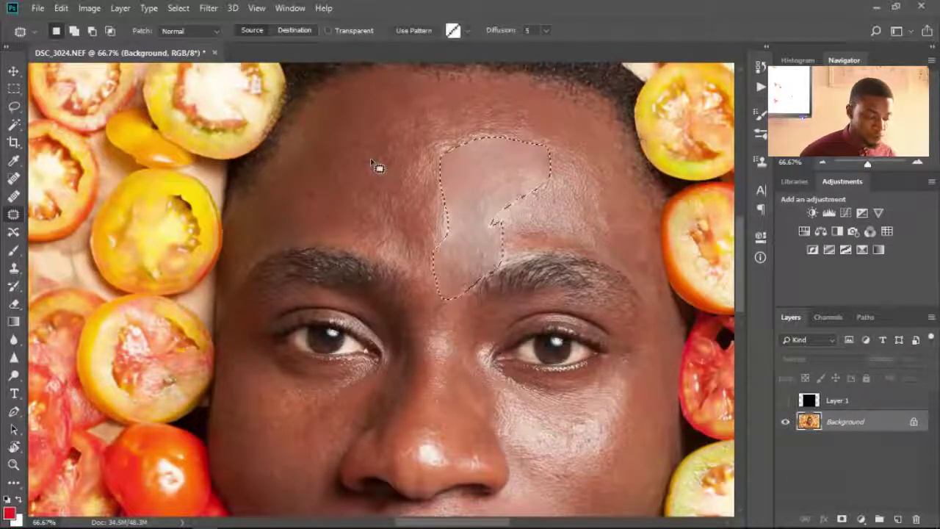
key("ctrl+z")
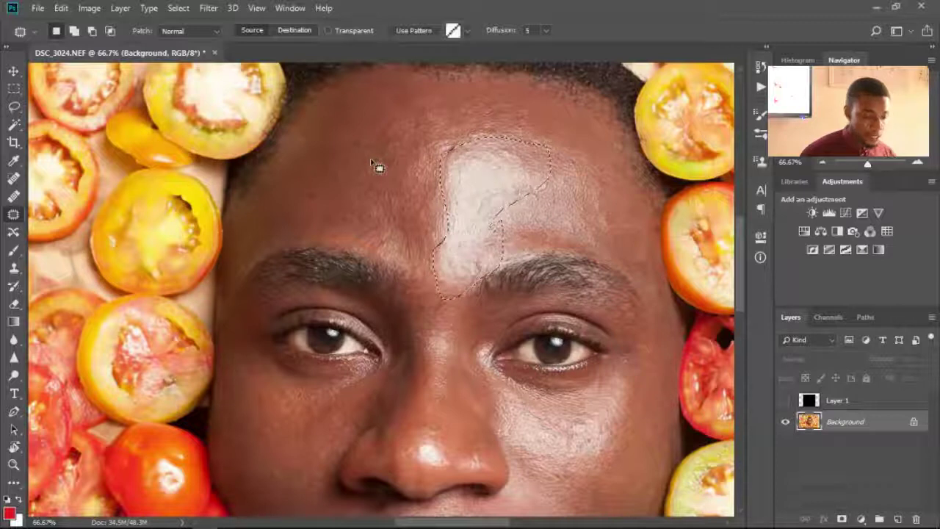
key("ctrl+d")
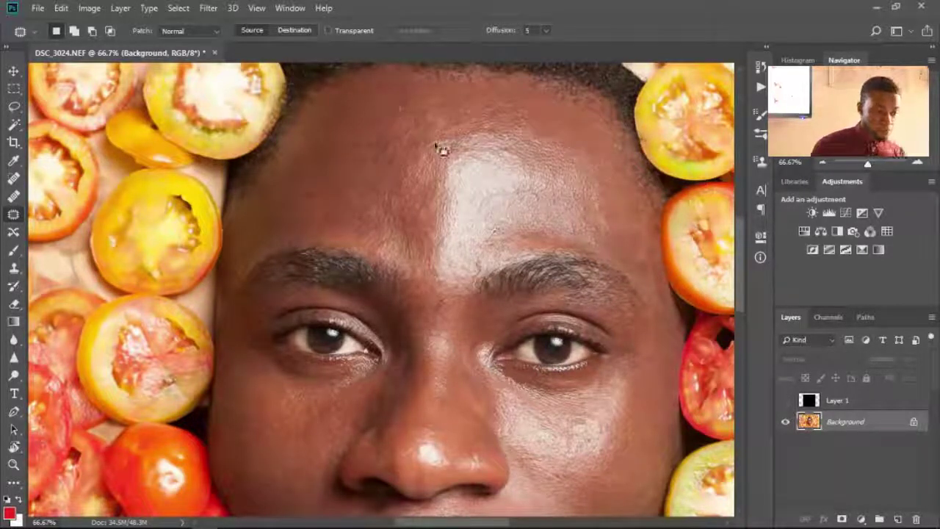
- Patch a small forehead area and the cheek beside the lips with nearby clean skin
left_click_drag(406, 217, 406, 218)
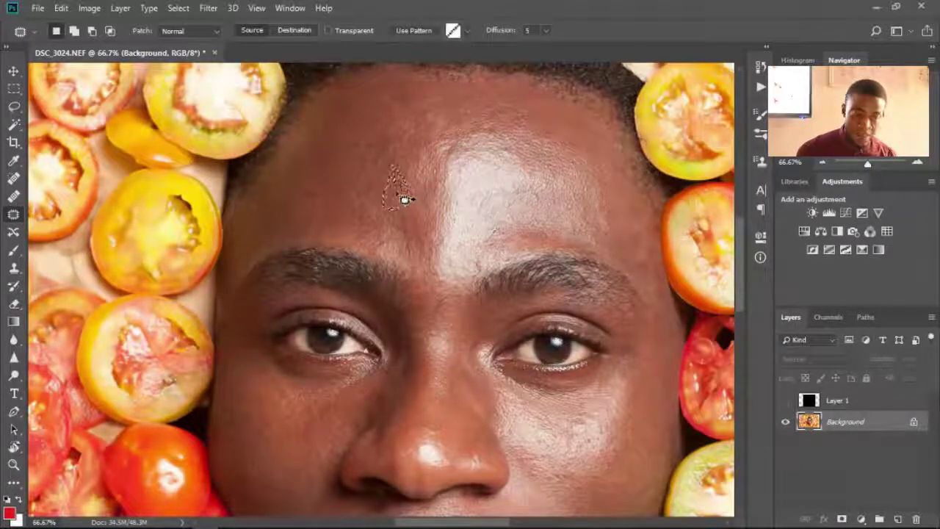
left_click_drag(398, 197, 368, 174)
key("ctrl+d")
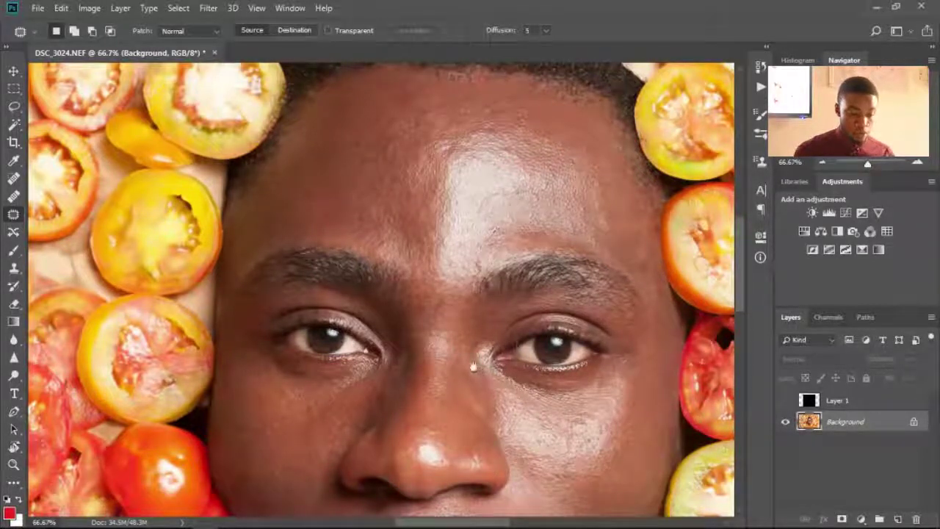
scroll(473, 368, "down", 5)
mouse_move(507, 325)
left_mouse_down()
mouse_move(500, 361)
mouse_move(551, 386)
mouse_move(507, 327)
mouse_move(601, 346)
left_mouse_up()
key("ctrl+d")
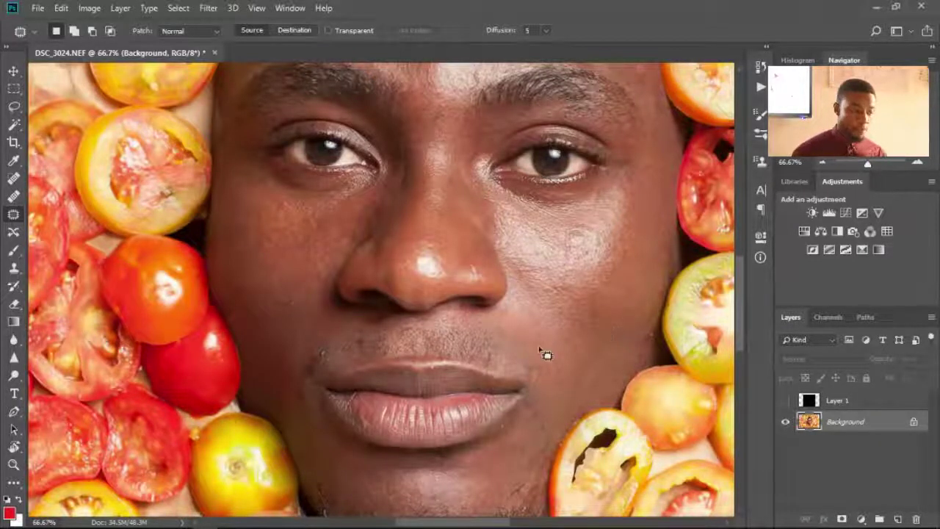
left_click(13, 232)
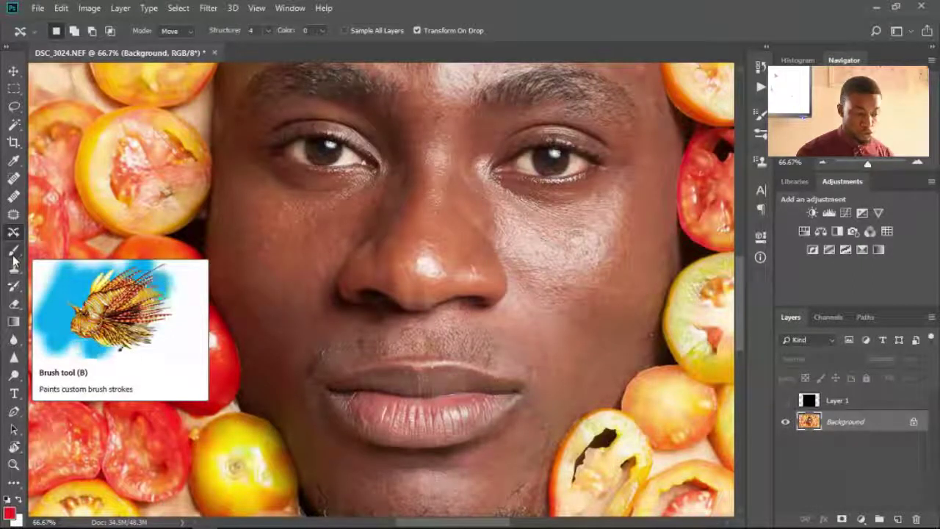
- Set the Brush tool to a soft 152 px brush with 0% hardness and 100% opacity
left_click(13, 257)
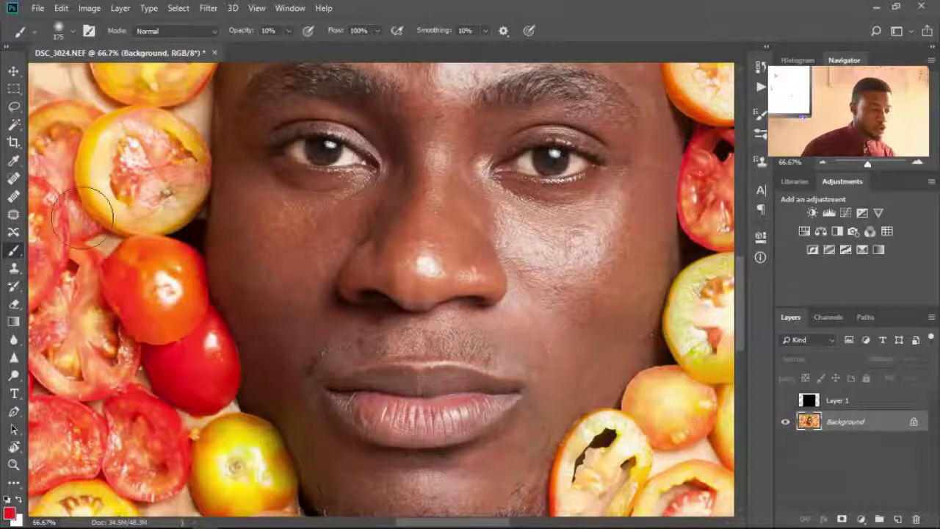
left_click(73, 33)
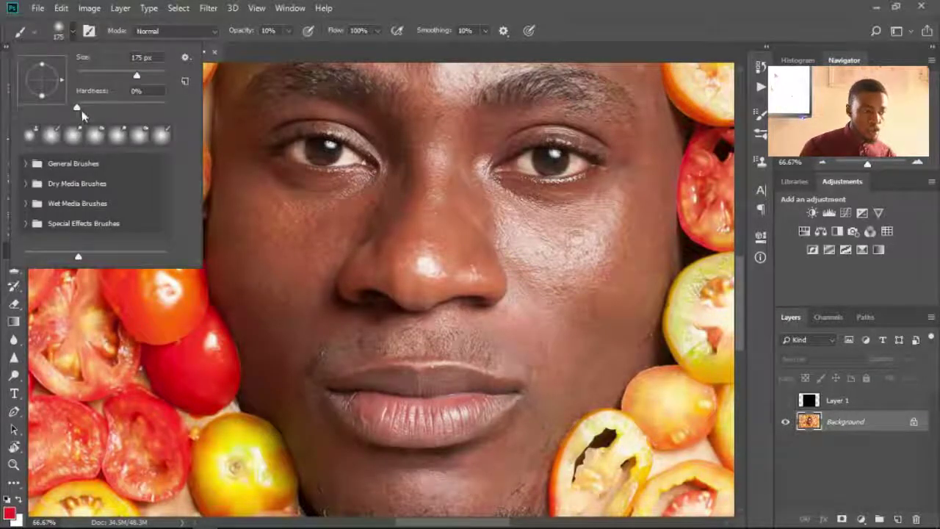
left_click_drag(75, 108, 76, 116)
mouse_move(136, 78)
left_mouse_down()
mouse_move(156, 80)
mouse_move(108, 78)
mouse_move(132, 75)
left_mouse_up()
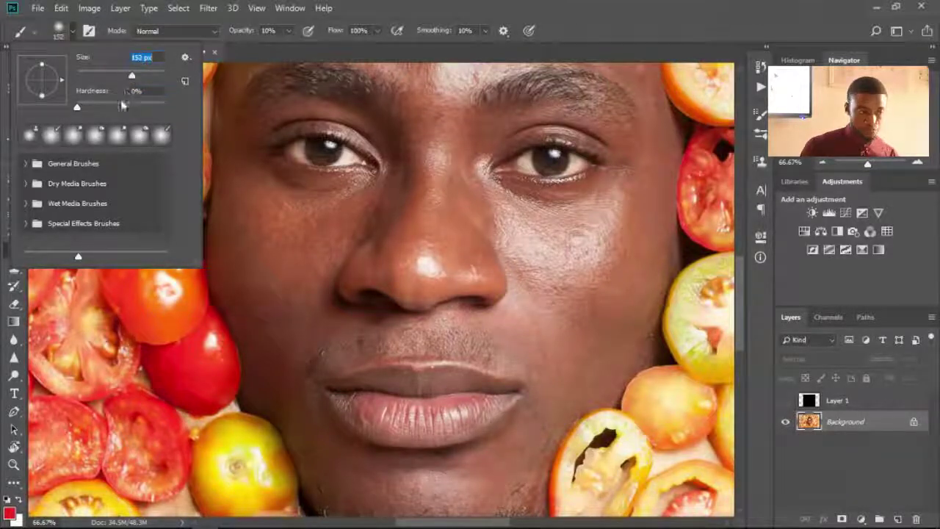
left_click(74, 108)
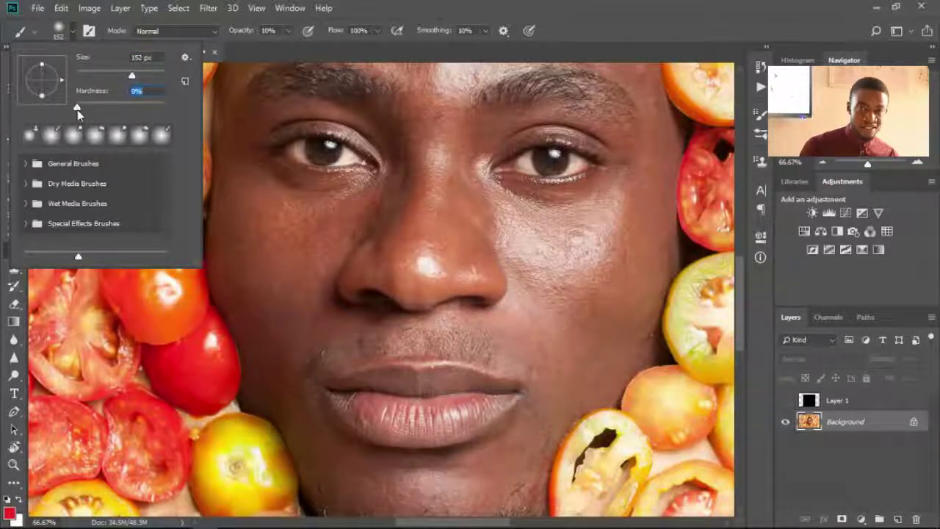
left_click(577, 28)
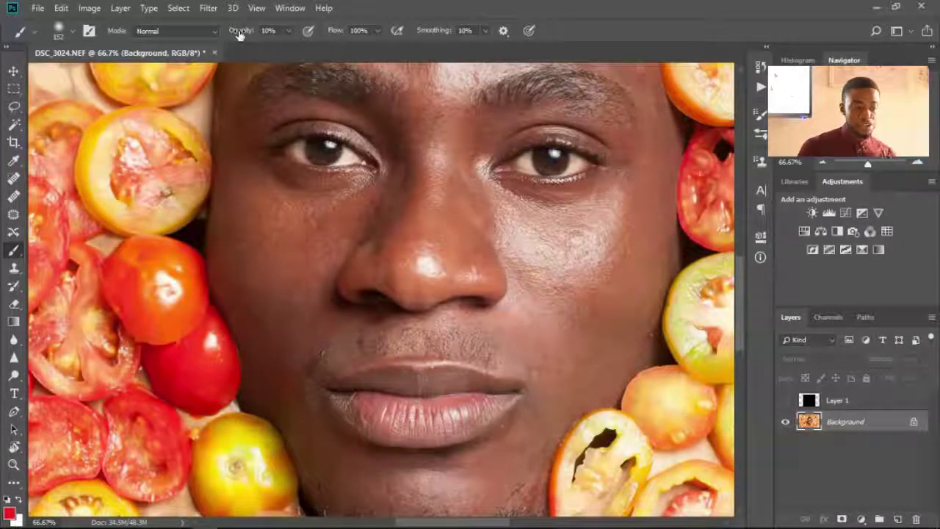
left_click_drag(238, 33, 370, 36)
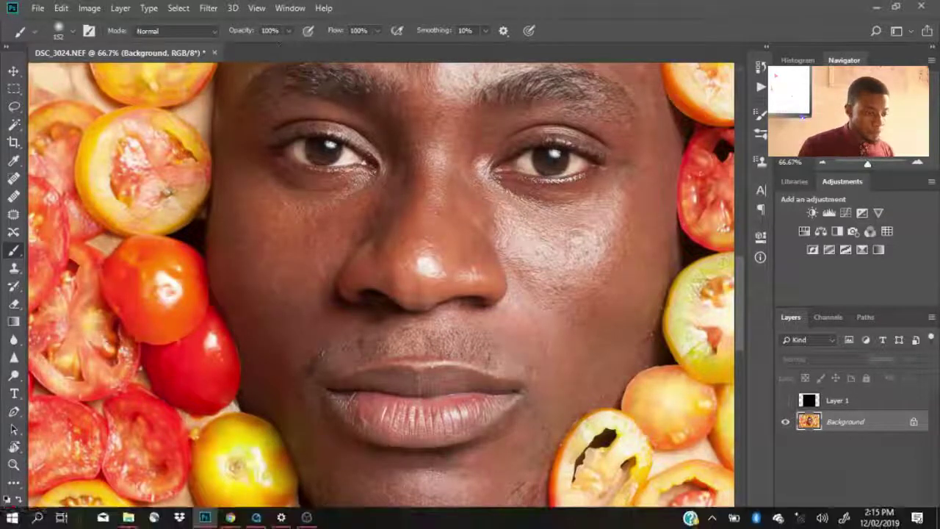
left_click(842, 403)
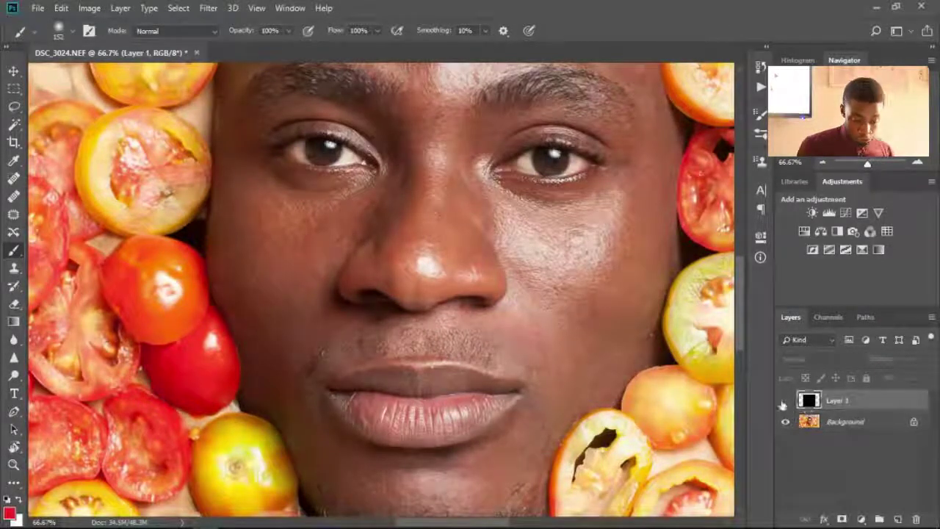
left_click(845, 429)
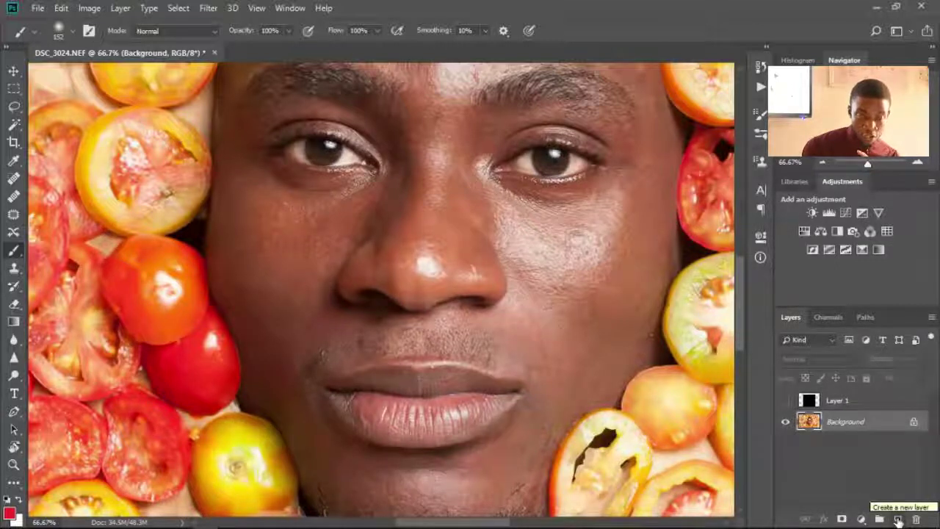
- Add a new Layer 2 and set the foreground colour to f4140e
left_click(898, 520)
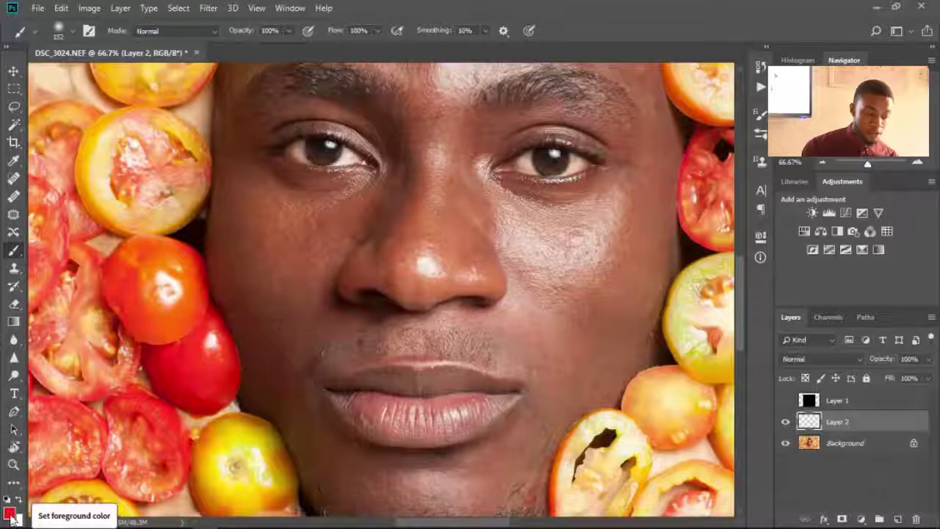
left_click(10, 516)
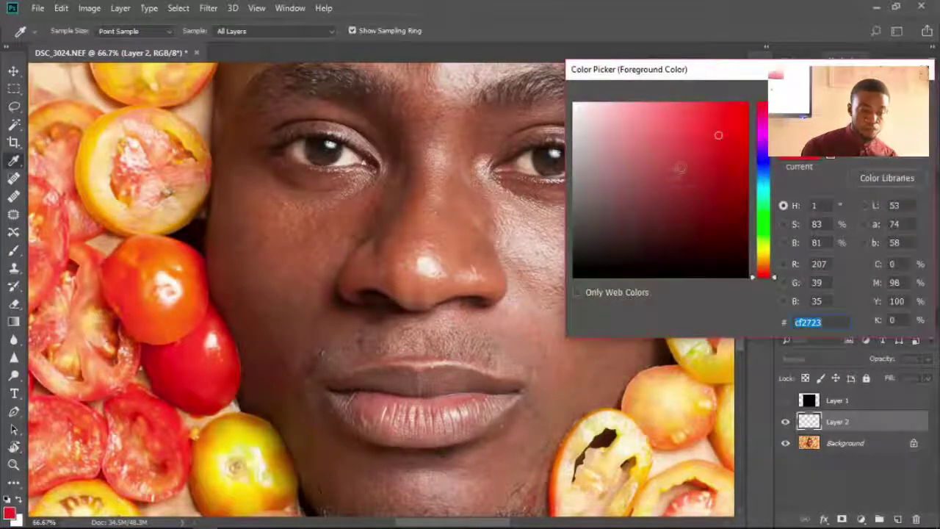
type("f4140e")
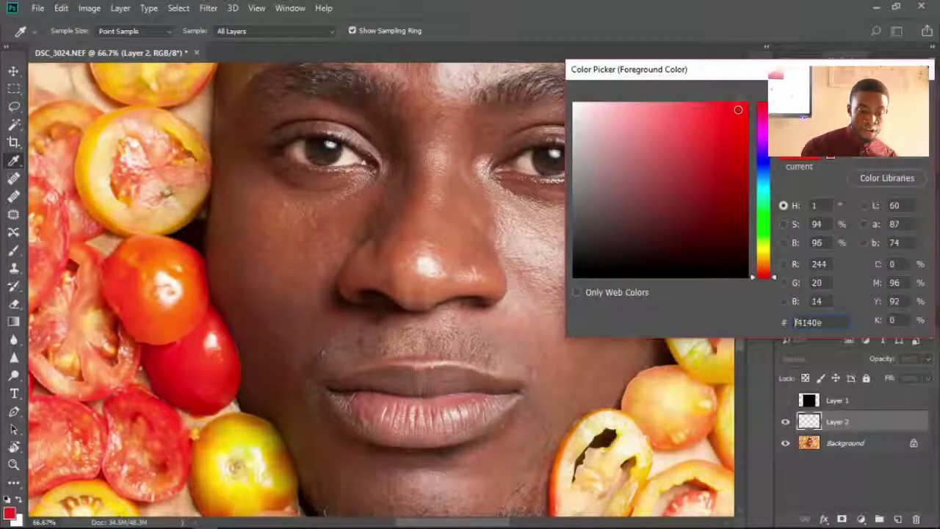
key("Return")
- Paint a soft red stroke across the right-hand cheek under the eye
key("b")
mouse_move(617, 246)
left_mouse_down()
mouse_move(514, 261)
mouse_move(485, 221)
mouse_move(588, 283)
mouse_move(653, 194)
mouse_move(558, 228)
mouse_move(459, 213)
mouse_move(470, 253)
left_mouse_up()
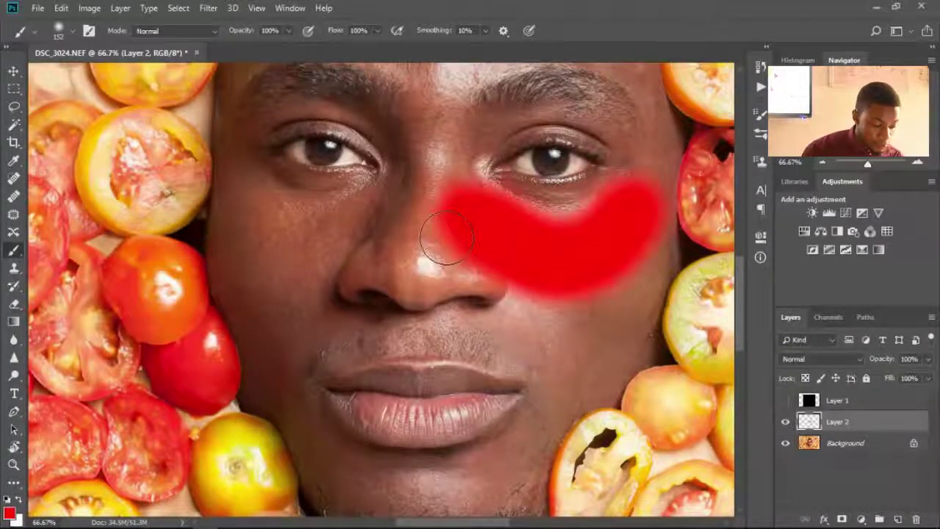
key("v")
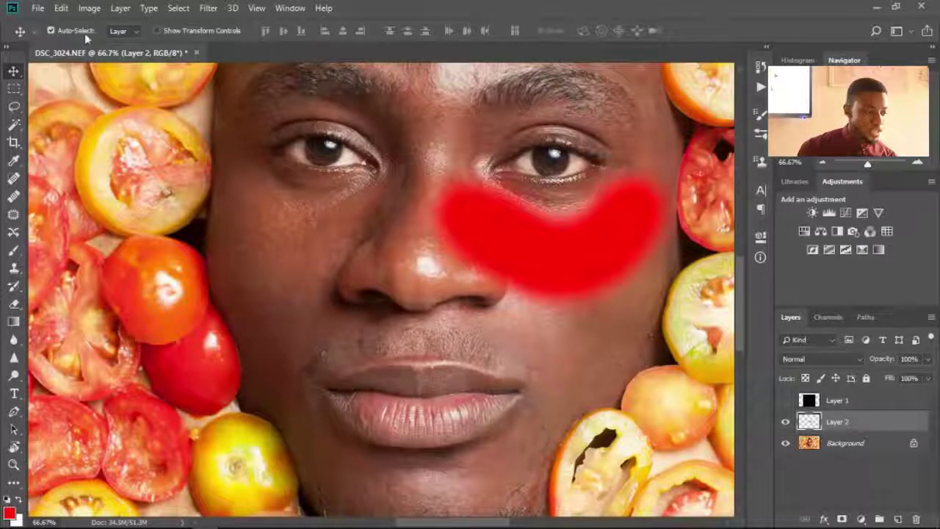
- Set the brush to 100% hardness and size 70, then paint a red stroke under the left eye
key("b")
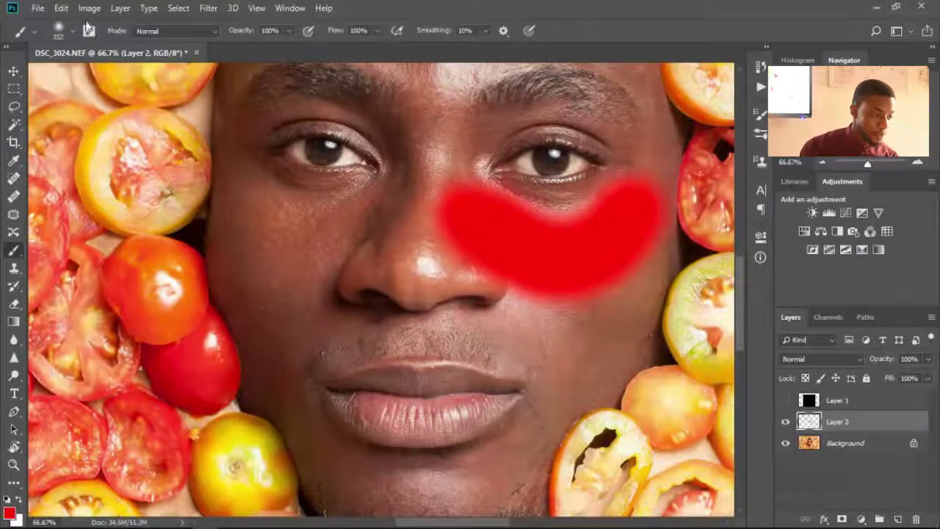
left_click(72, 33)
left_click_drag(76, 108, 158, 105)
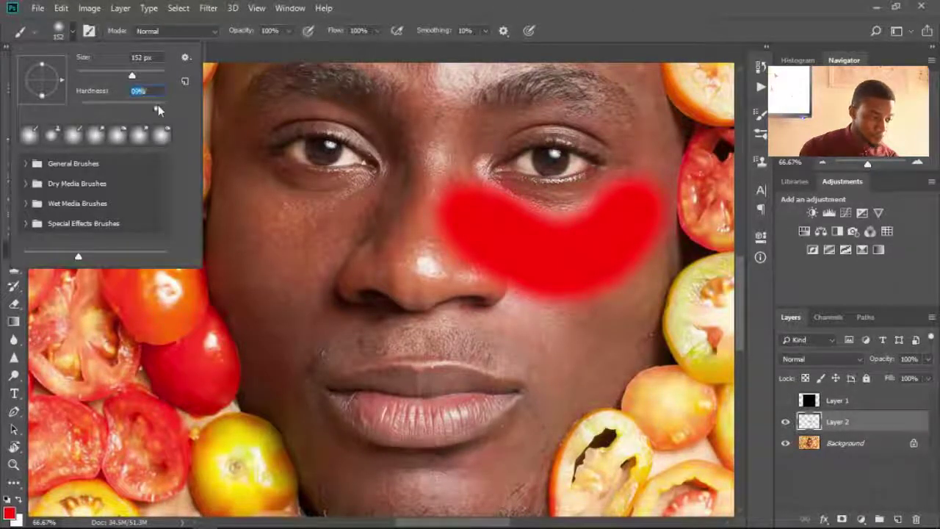
left_click(336, 235)
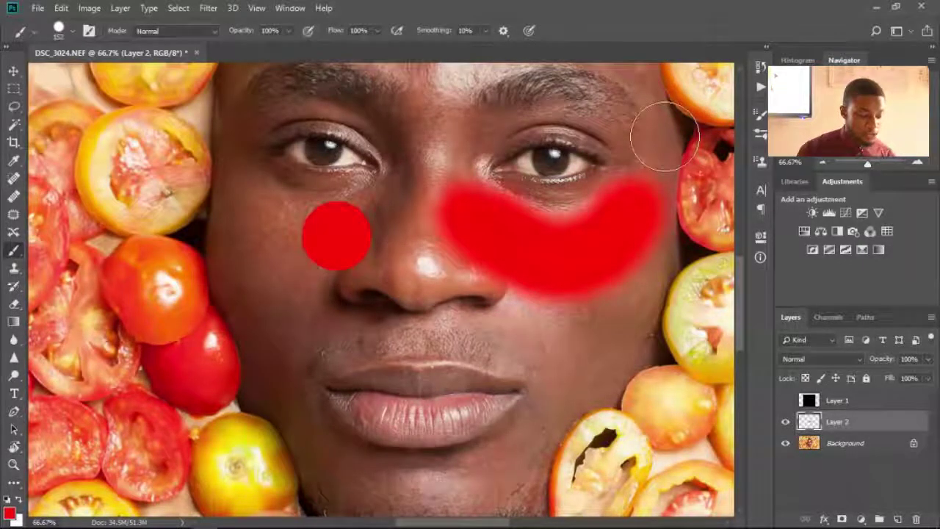
key("ctrl+z")
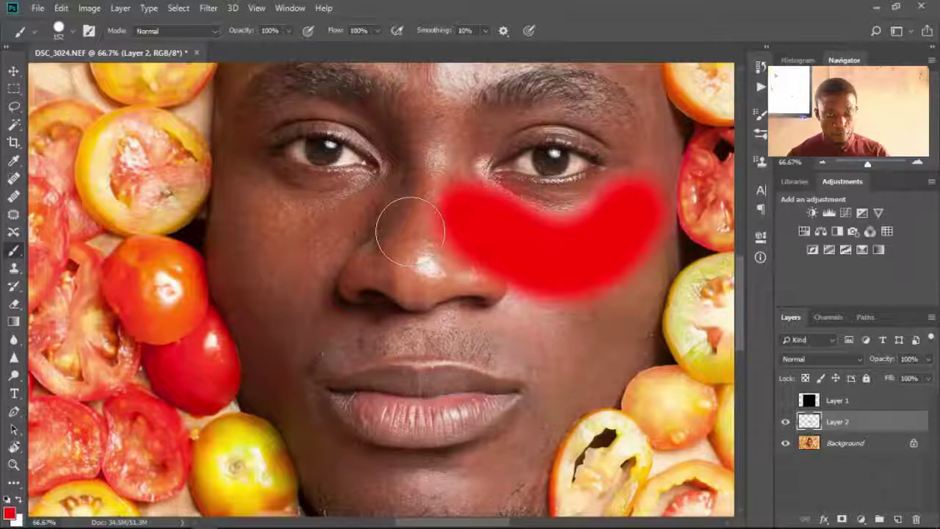
key("bracketleft")
key("bracketleft")
key("bracketleft")
key("bracketleft")
key("bracketleft")
key("bracketleft")
key("bracketleft")
key("bracketleft")
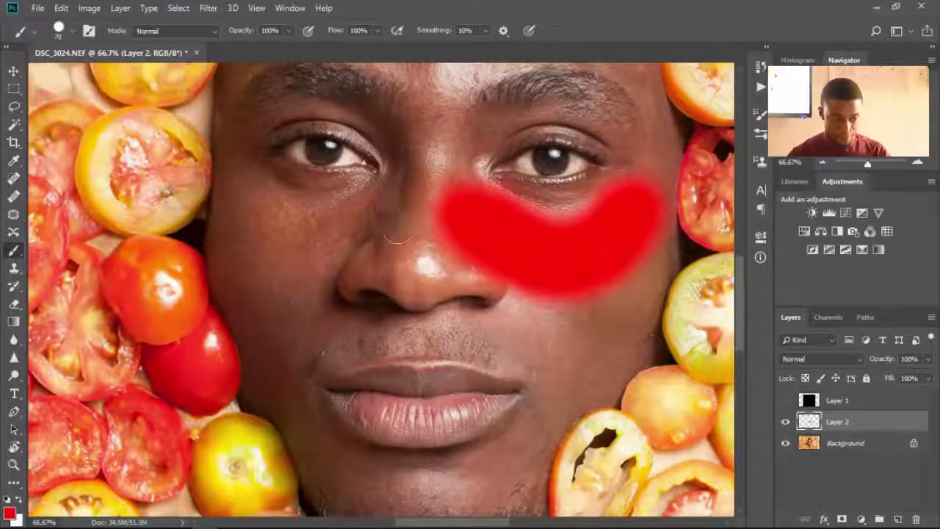
mouse_move(253, 203)
left_mouse_down()
mouse_move(286, 229)
mouse_move(309, 228)
mouse_move(357, 210)
mouse_move(363, 193)
mouse_move(290, 241)
mouse_move(240, 209)
mouse_move(260, 229)
mouse_move(310, 229)
mouse_move(332, 219)
left_mouse_up()
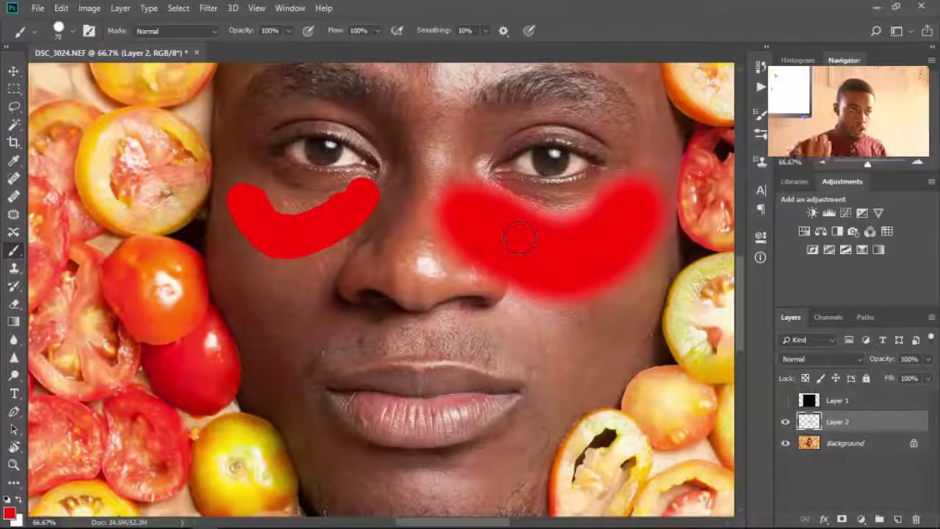
- Use the Clone Stamp at size 35 on the Background layer, zoomed in close on the face
left_click(14, 270)
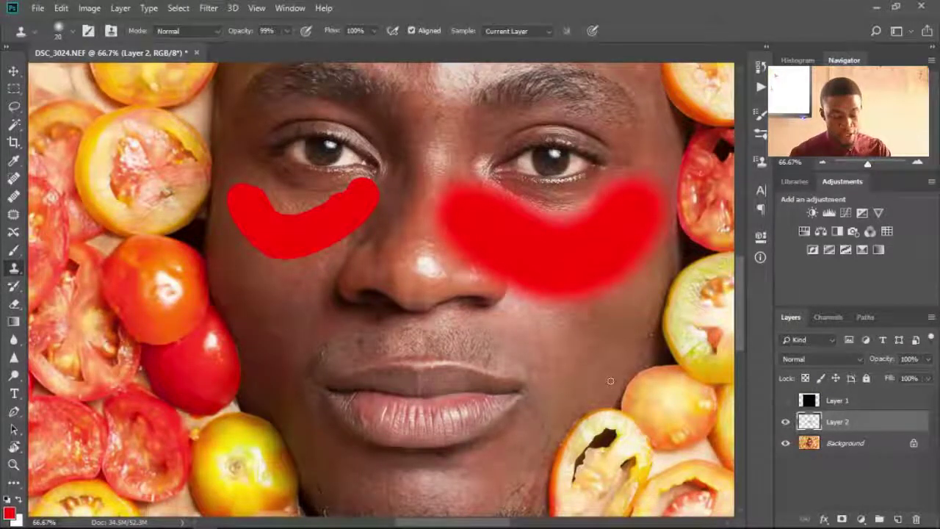
key("ctrl+plus")
key("ctrl+plus")
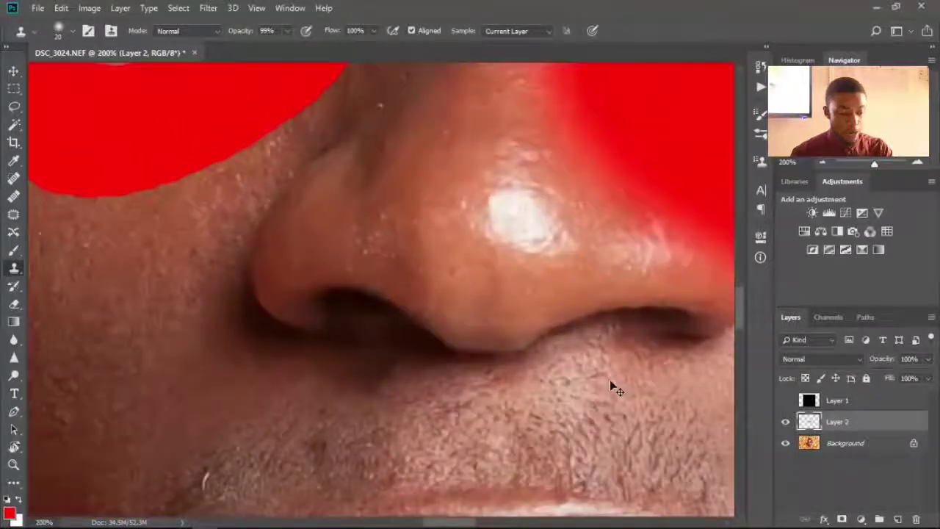
scroll(600, 382, "down", 4)
scroll(558, 279, "left", 2)
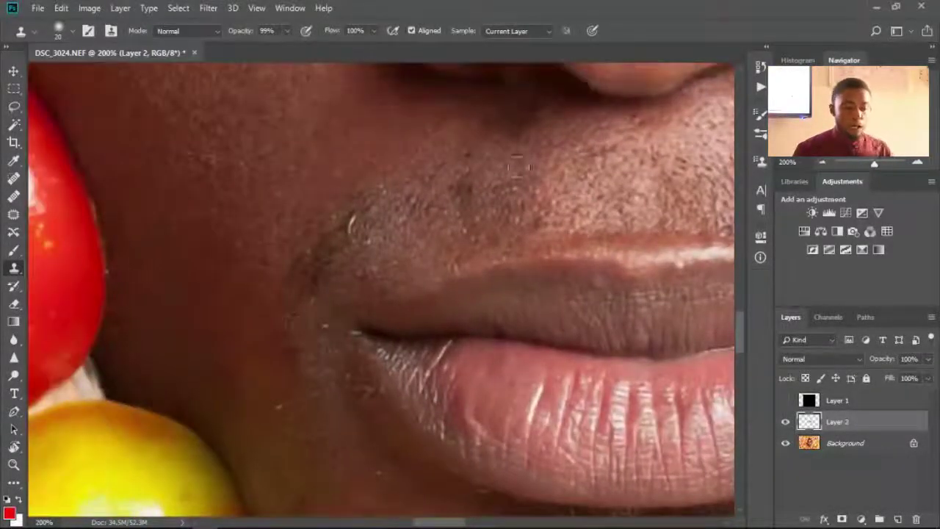
left_click(826, 442)
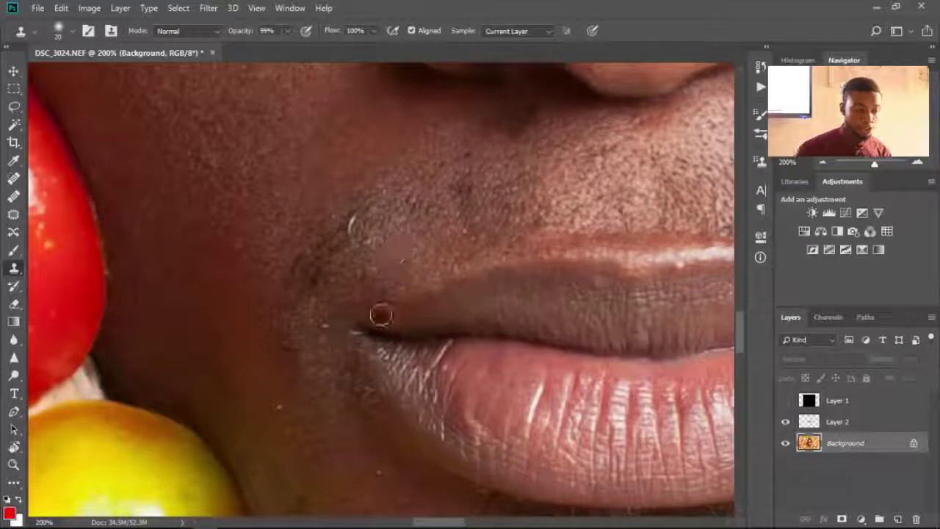
key("bracketright")
key("bracketright")
key("bracketright")
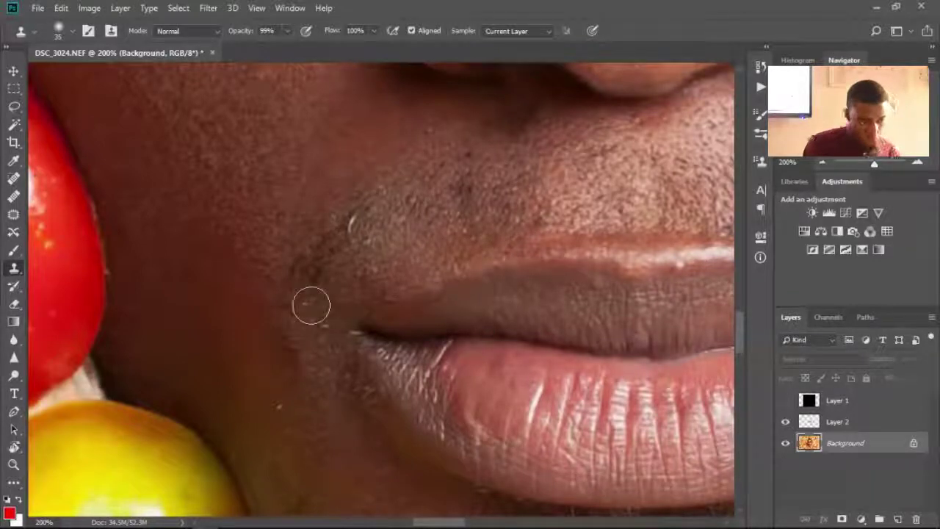
- Clone clean skin over the stubble patch by the mouth corner and the lower-lip blemishes
left_click_drag(302, 274, 312, 222)
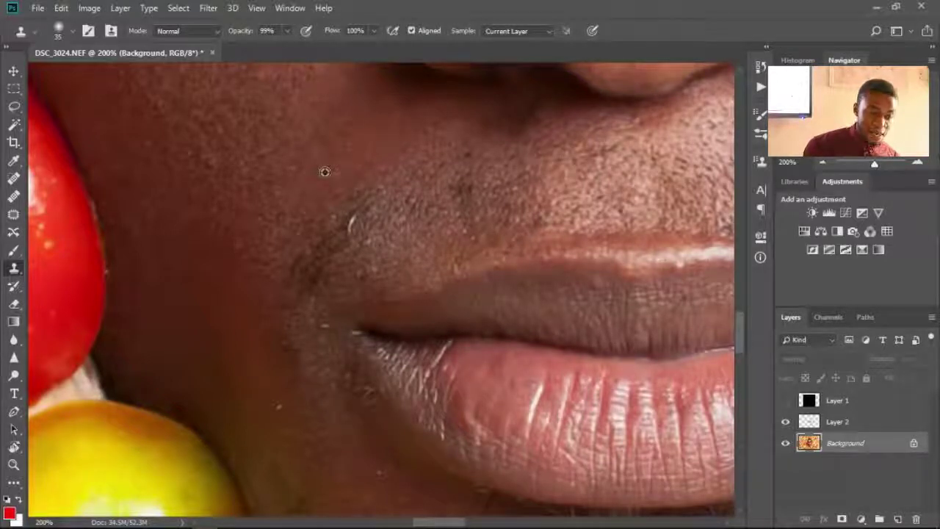
left_click(324, 172, "alt")
left_click(350, 227)
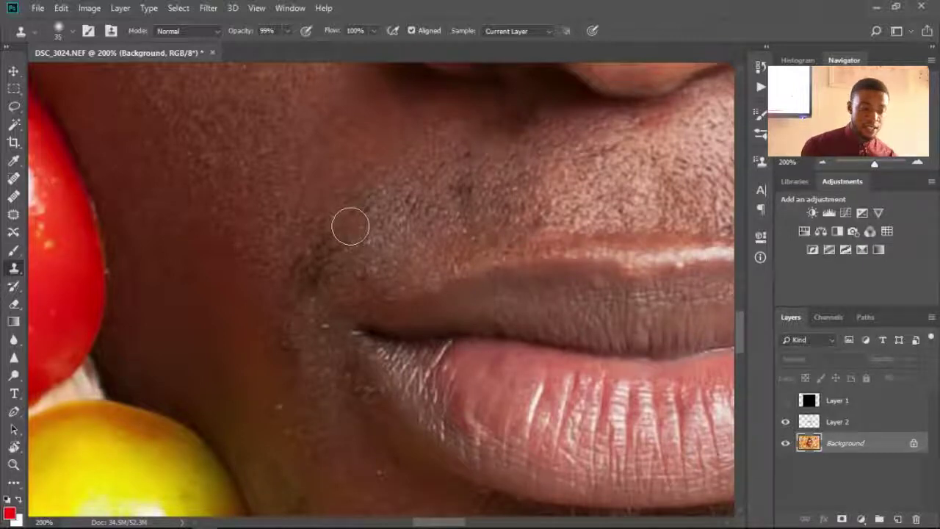
mouse_move(350, 220)
left_mouse_down()
mouse_move(357, 210)
mouse_move(296, 284)
mouse_move(411, 202)
mouse_move(390, 161)
mouse_move(382, 191)
left_mouse_up()
mouse_move(499, 415)
left_mouse_down()
mouse_move(482, 389)
mouse_move(487, 405)
mouse_move(498, 367)
mouse_move(458, 242)
mouse_move(425, 274)
mouse_move(585, 434)
mouse_move(504, 250)
mouse_move(517, 276)
left_mouse_up()
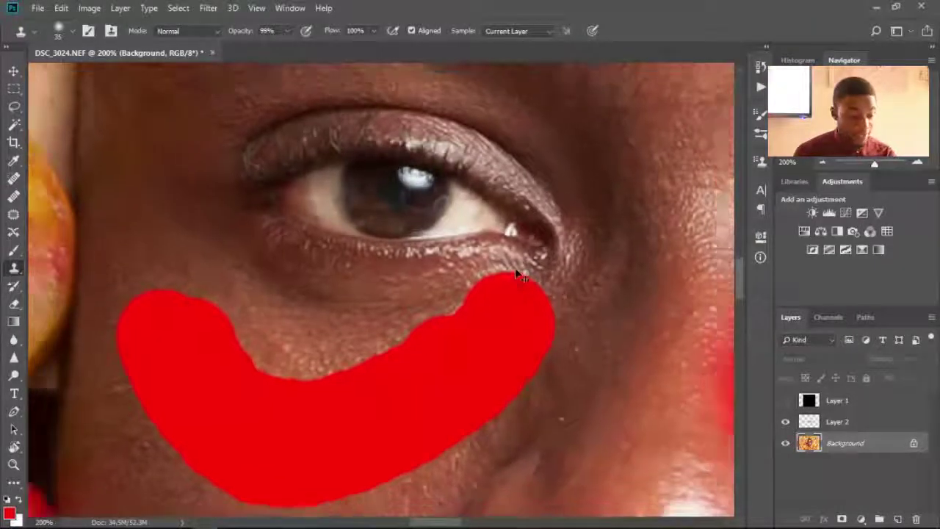
- Hide Layer 2's red strokes and clone cheek texture over the left eye with a 100 px brush
key("ctrl+minus")
key("ctrl+minus")
key("ctrl+minus")
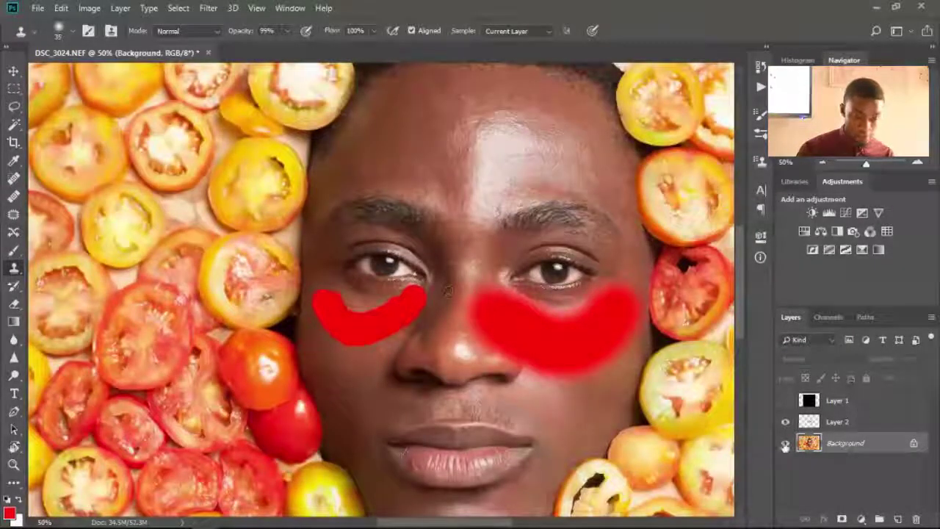
left_click(785, 422)
key("bracketright")
key("bracketright")
key("bracketright")
key("bracketright")
key("bracketright")
key("bracketright")
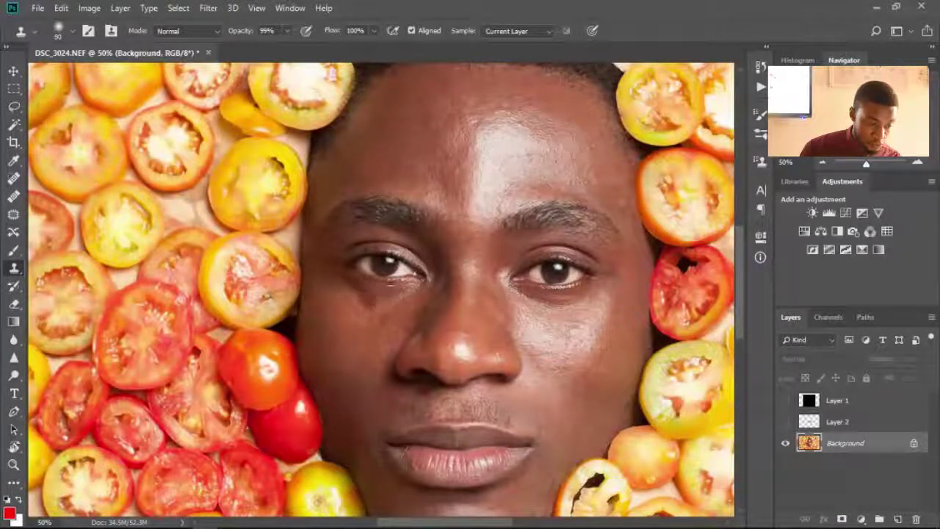
key("bracketright")
left_click(335, 315, "alt")
mouse_move(342, 290)
left_mouse_down()
mouse_move(339, 267)
mouse_move(381, 265)
mouse_move(372, 270)
mouse_move(394, 273)
mouse_move(394, 301)
mouse_move(407, 283)
mouse_move(329, 279)
mouse_move(351, 250)
mouse_move(413, 257)
mouse_move(406, 284)
mouse_move(403, 257)
mouse_move(370, 259)
mouse_move(358, 272)
mouse_move(423, 301)
mouse_move(425, 258)
mouse_move(345, 279)
left_mouse_up()
left_click_drag(427, 377, 476, 379)
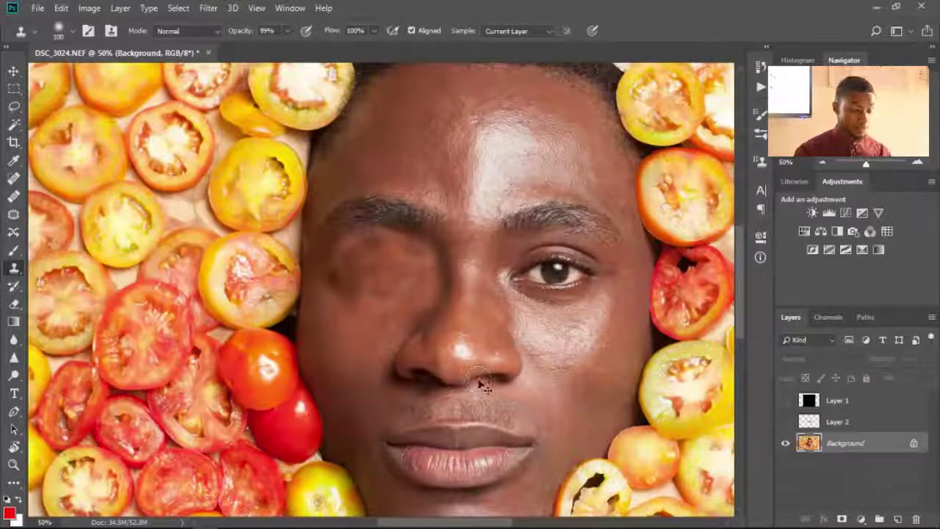
- Undo the clone strokes over the left eye and nostril, then select the History Brush
key("ctrl+z")
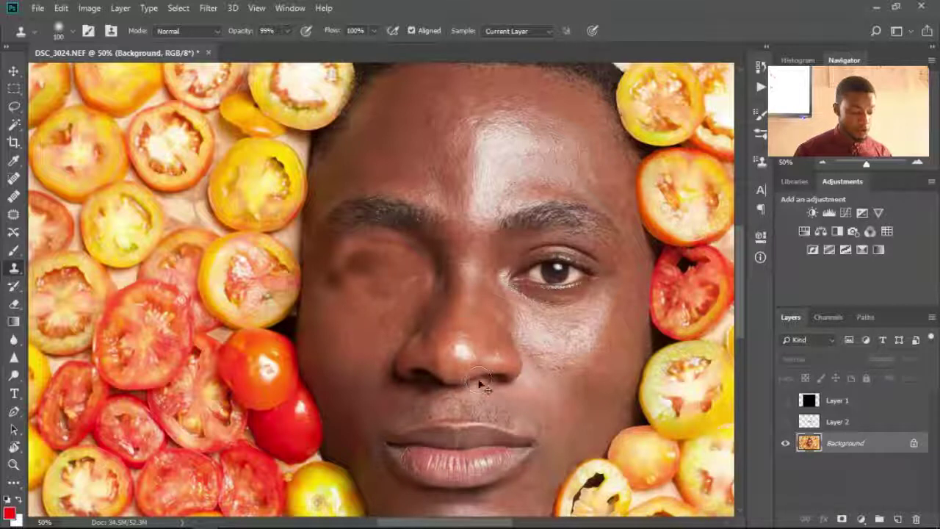
key("ctrl+z")
key("ctrl+z")
key("ctrl+shift+z")
key("ctrl+shift+z")
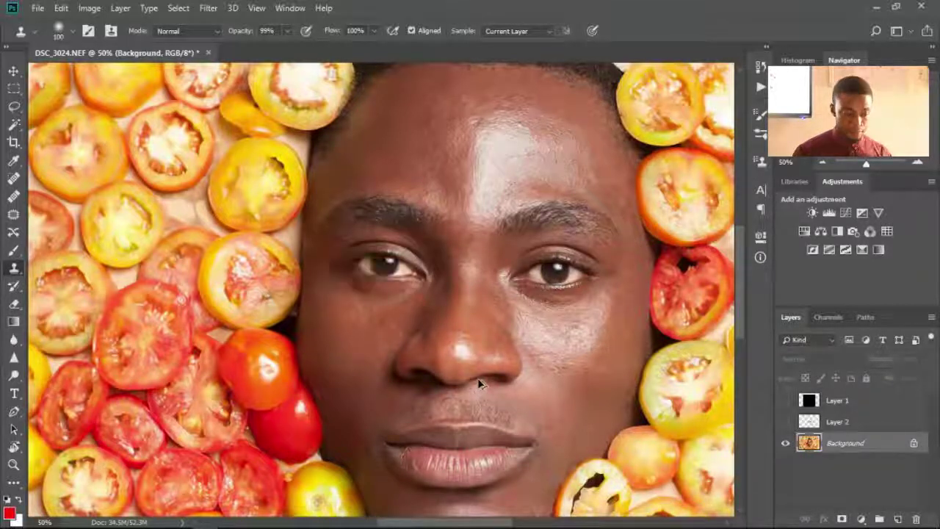
key("ctrl+shift+z")
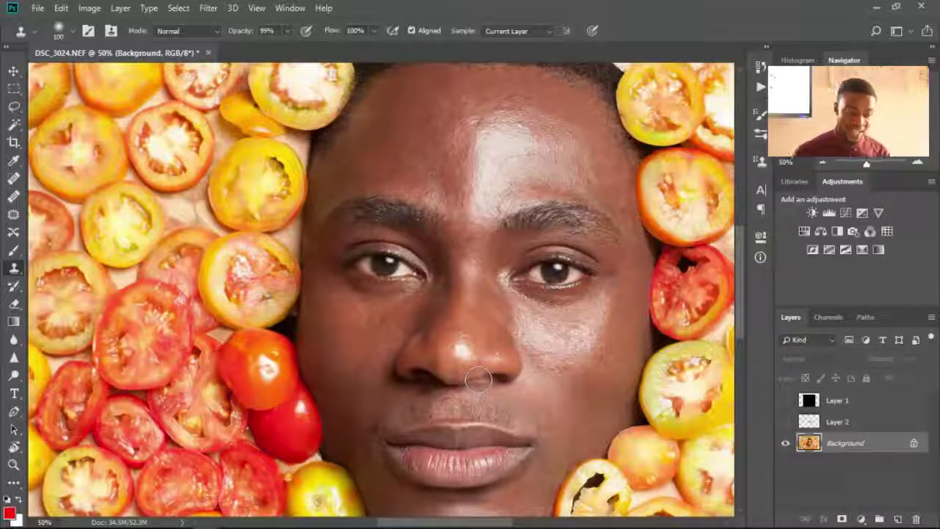
left_click(14, 286)
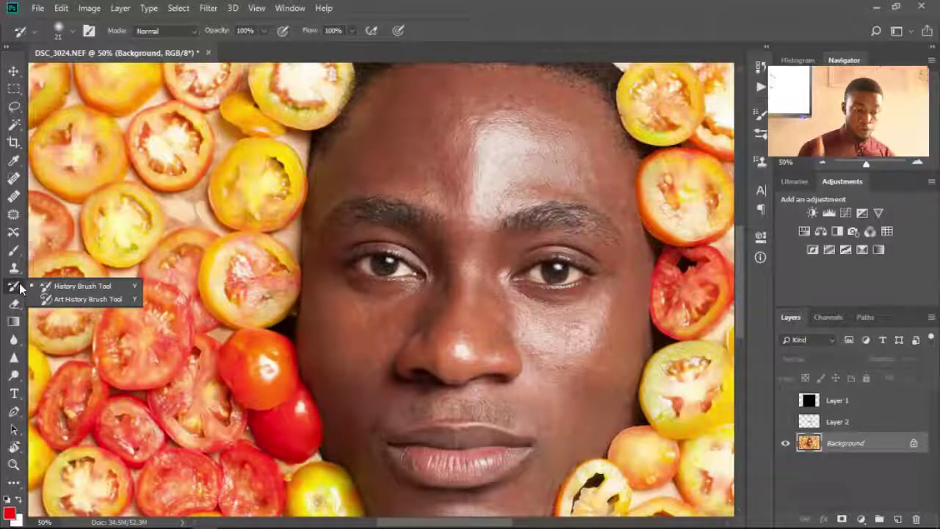
- Switch to the plain Eraser Tool and make Layer 2's red under-eye strokes visible again
left_click(13, 304)
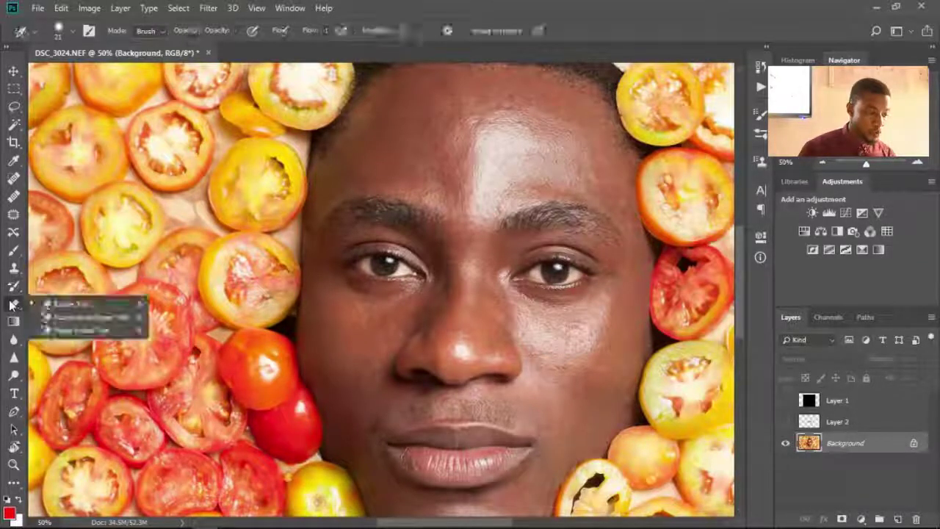
left_click(99, 308)
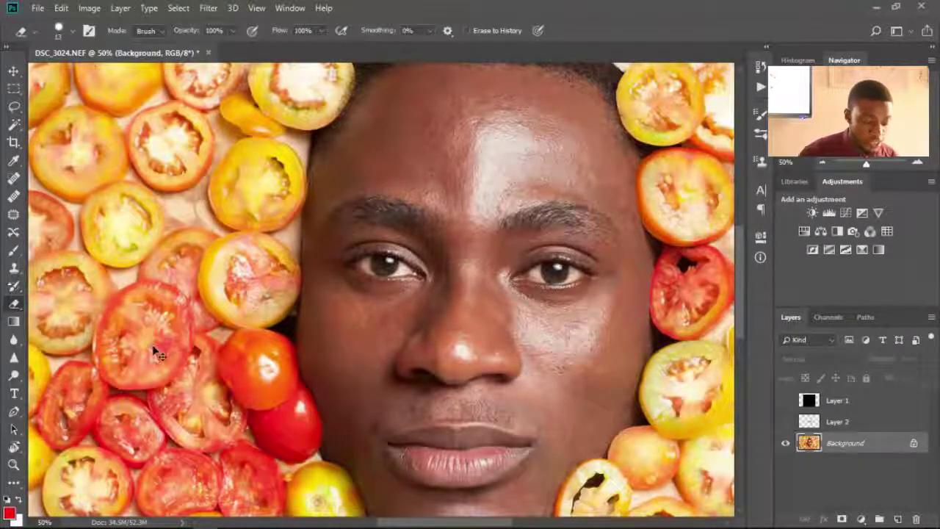
key("ctrl+minus")
key("ctrl+minus")
key("ctrl+minus")
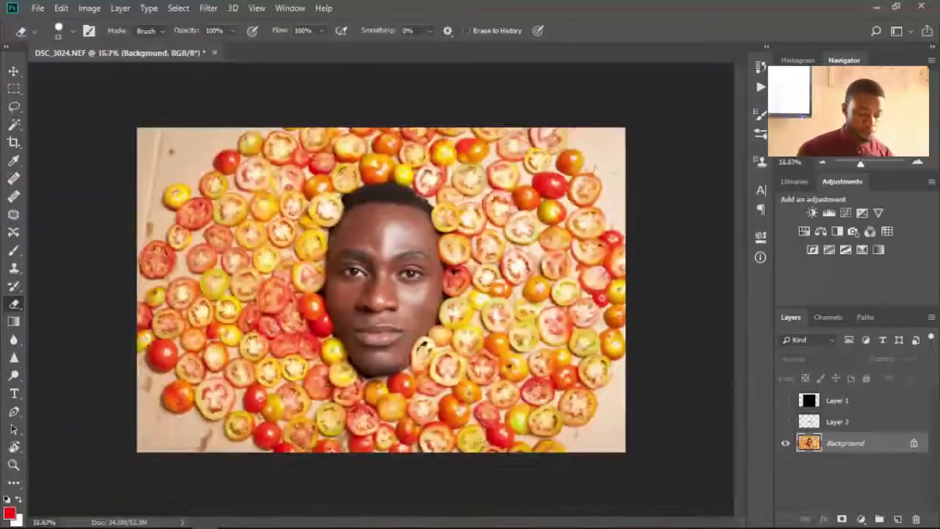
key("ctrl+plus")
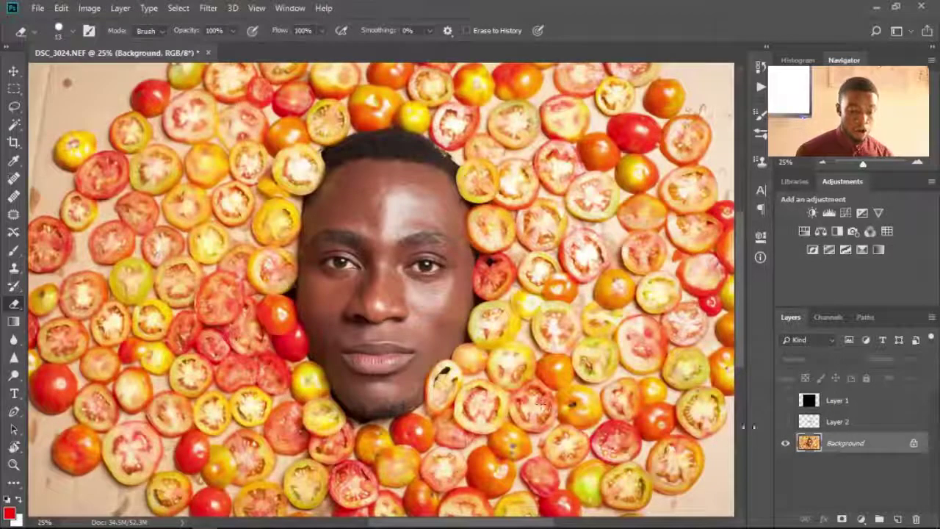
left_click(786, 422)
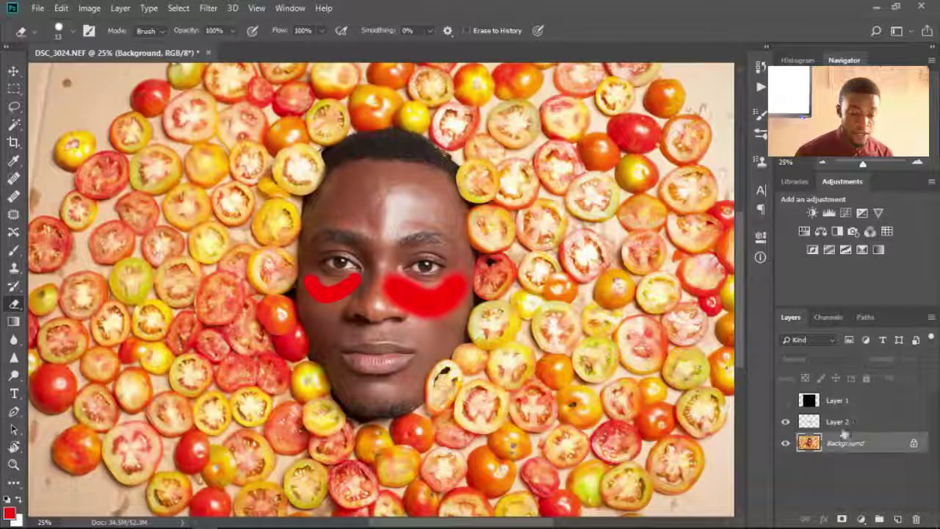
left_click(785, 425)
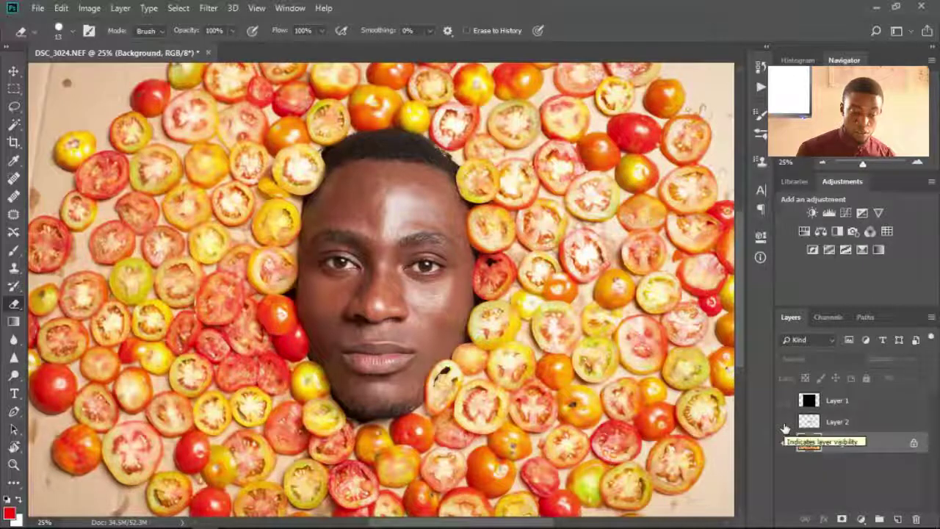
left_click(785, 423)
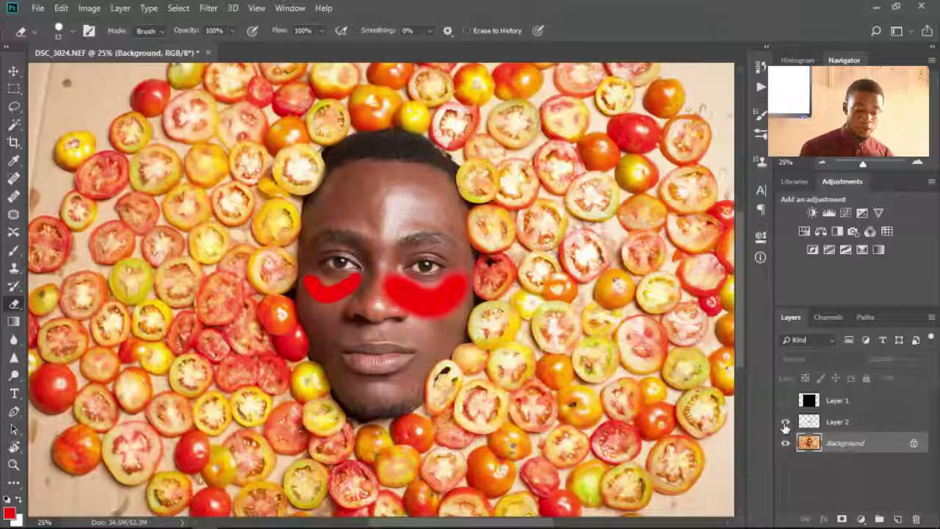
key("ctrl+plus")
key("ctrl+plus")
key("ctrl+plus")
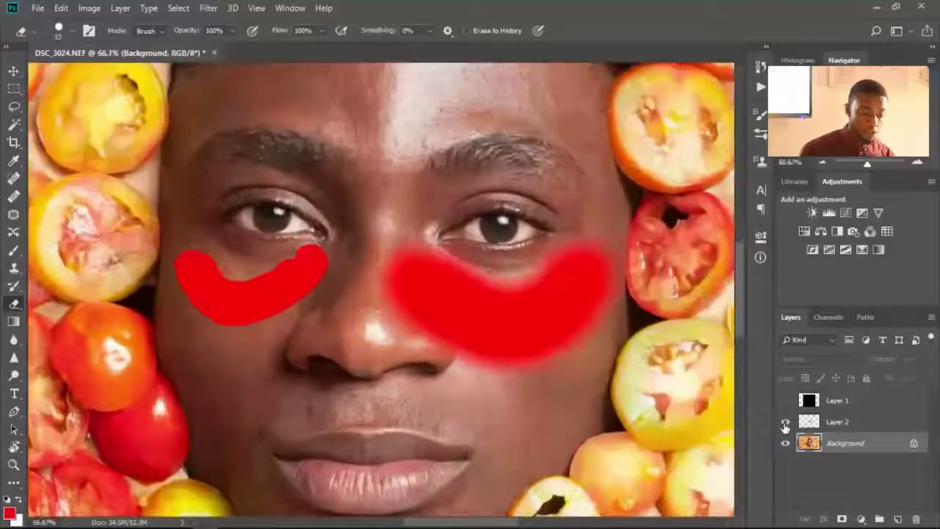
- With a 125 px eraser on Layer 2, erase the red stroke from the right cheek
key("bracketright")
key("bracketright")
key("bracketright")
key("bracketright")
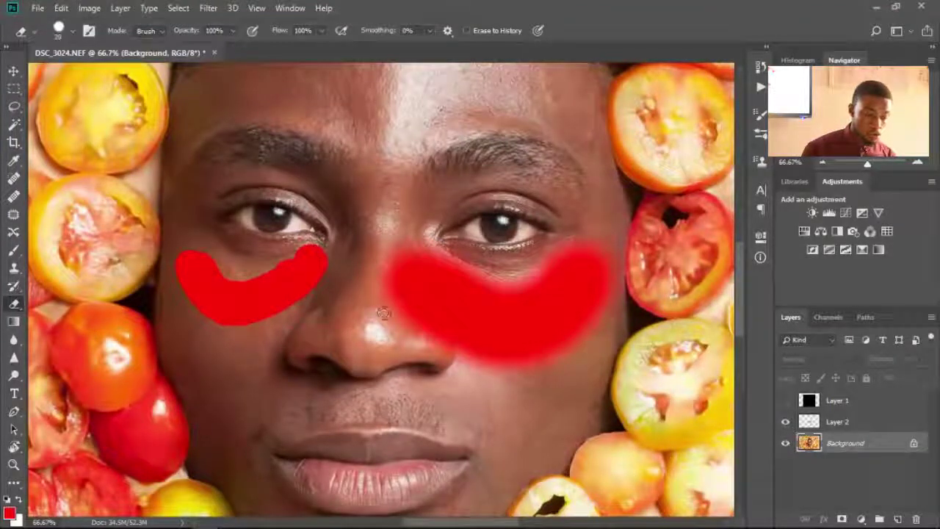
key("bracketright")
key("bracketright")
key("bracketright")
key("bracketright")
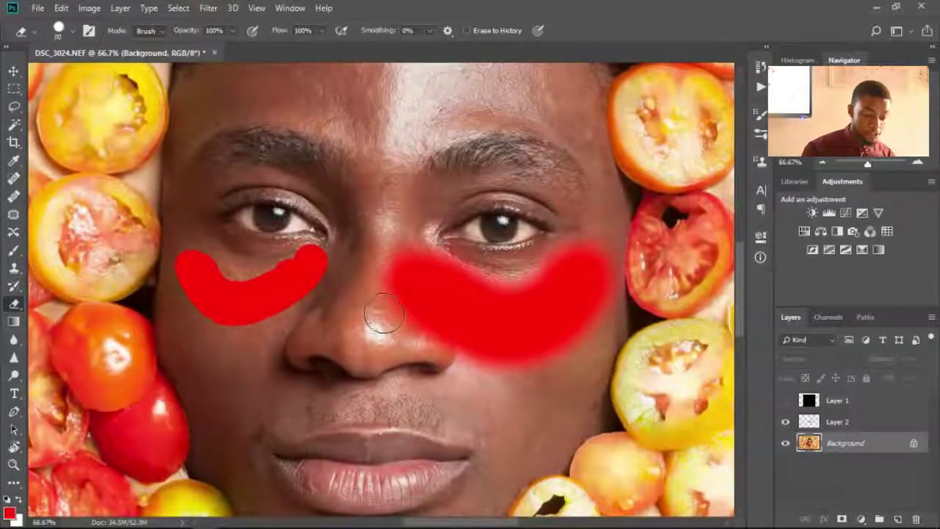
key("bracketright")
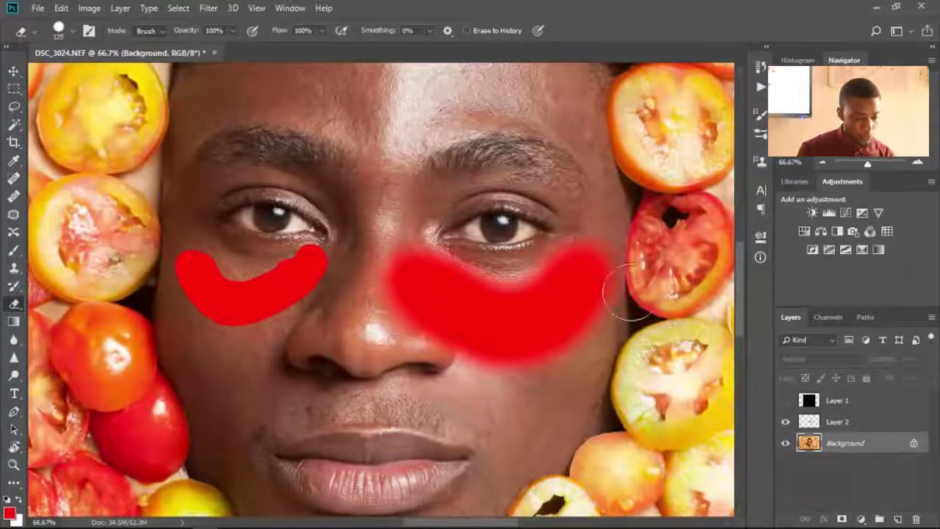
mouse_move(610, 246)
left_mouse_down()
mouse_move(561, 370)
mouse_move(547, 382)
left_mouse_up()
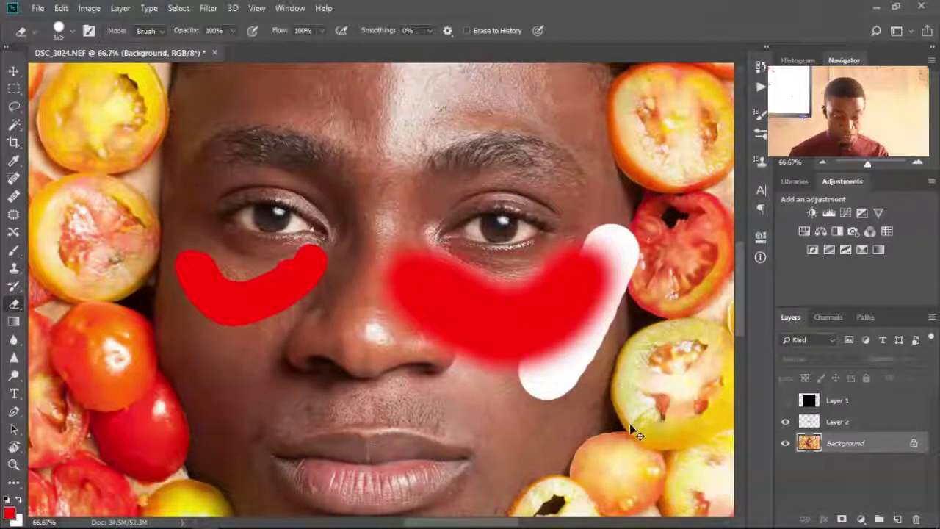
key("ctrl+z")
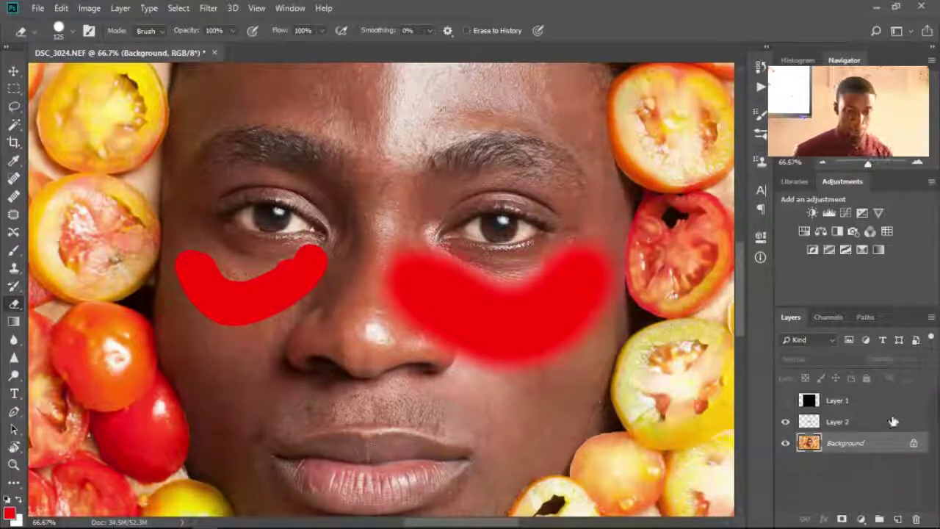
left_click(886, 426)
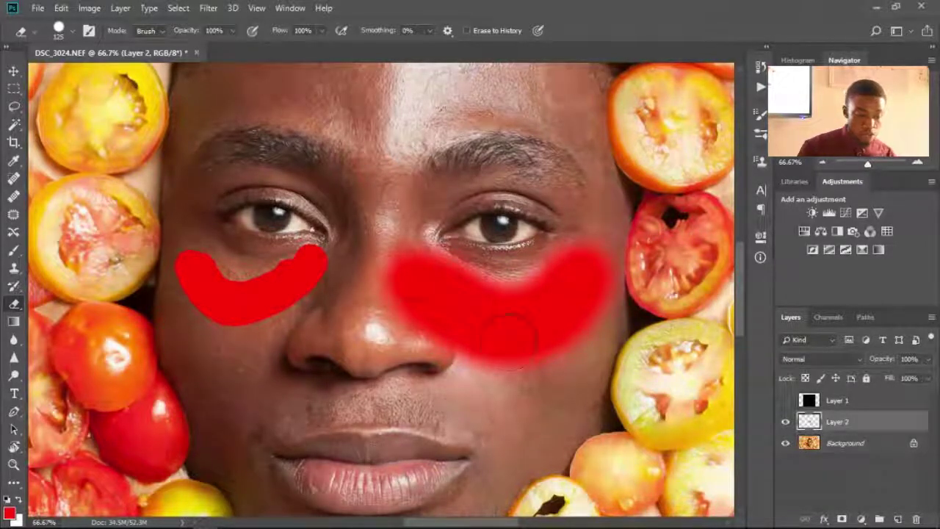
mouse_move(580, 272)
left_mouse_down()
mouse_move(566, 336)
mouse_move(547, 341)
mouse_move(565, 367)
mouse_move(573, 323)
mouse_move(440, 353)
mouse_move(536, 309)
mouse_move(411, 309)
mouse_move(426, 261)
left_mouse_up()
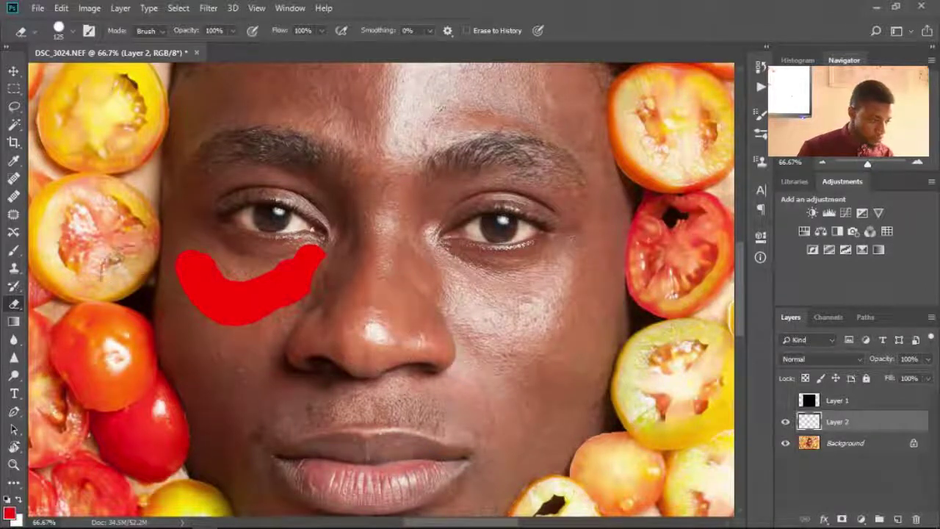
left_click(14, 322)
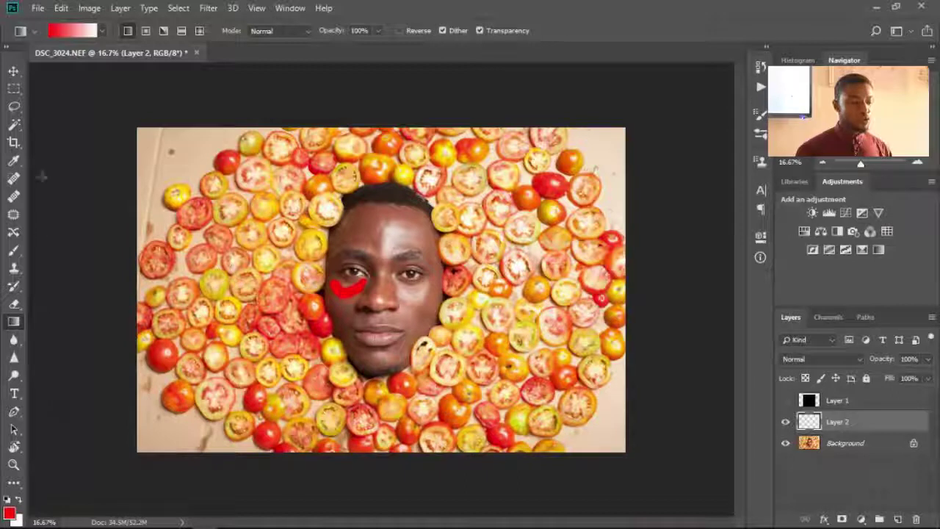
- Choose the red-to-transparent gradient preset and drag it upward from the bottom-left corner on Layer 2
left_click(102, 32)
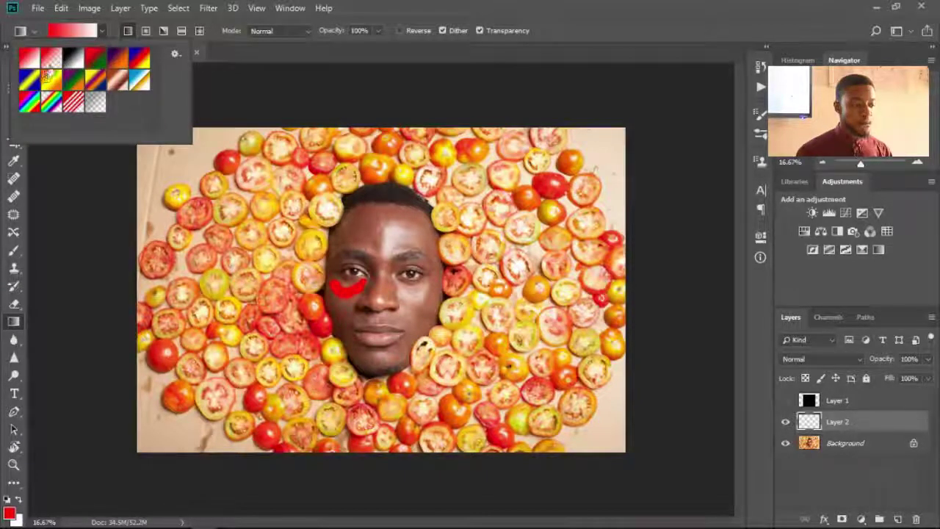
left_click(103, 29)
left_click(100, 31)
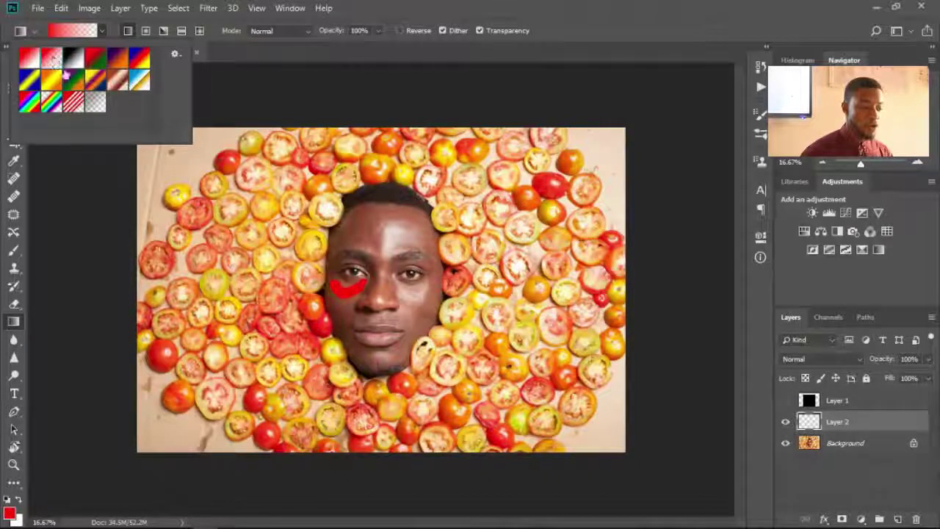
double_click(52, 56)
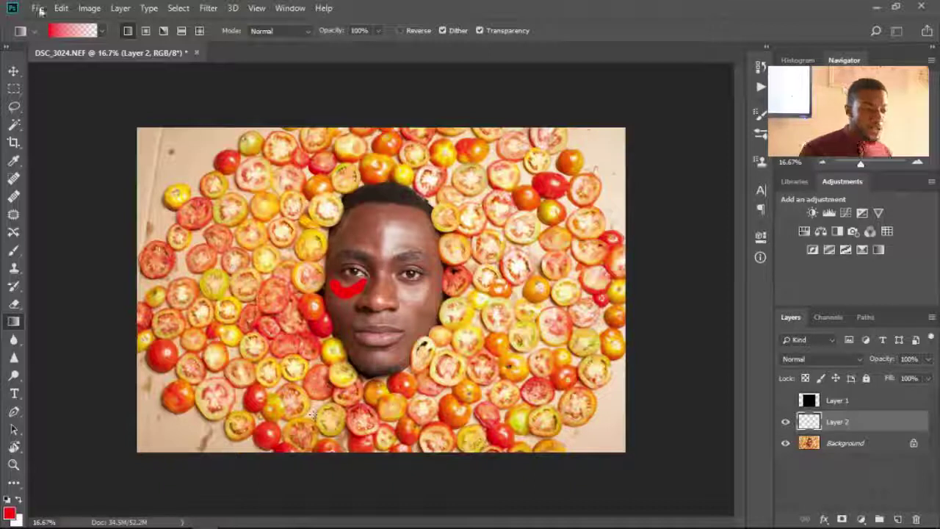
left_click(102, 32)
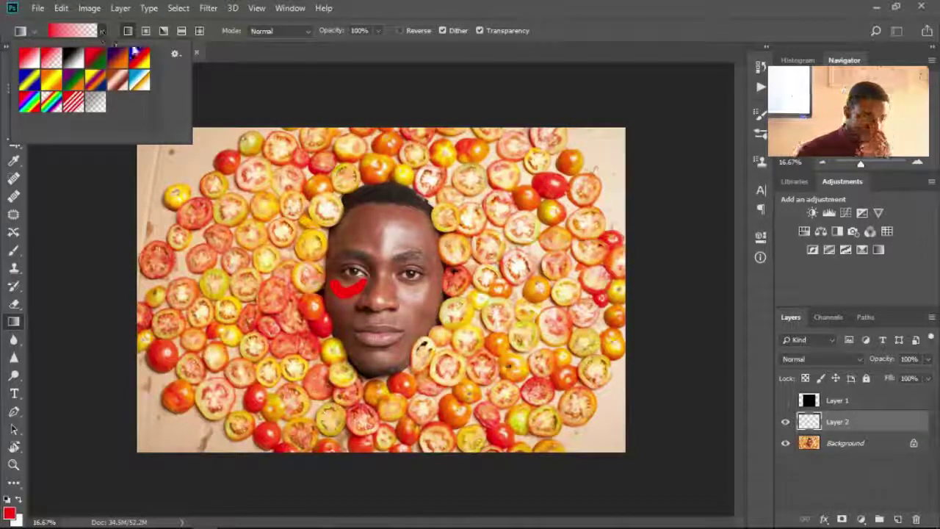
left_click(219, 89)
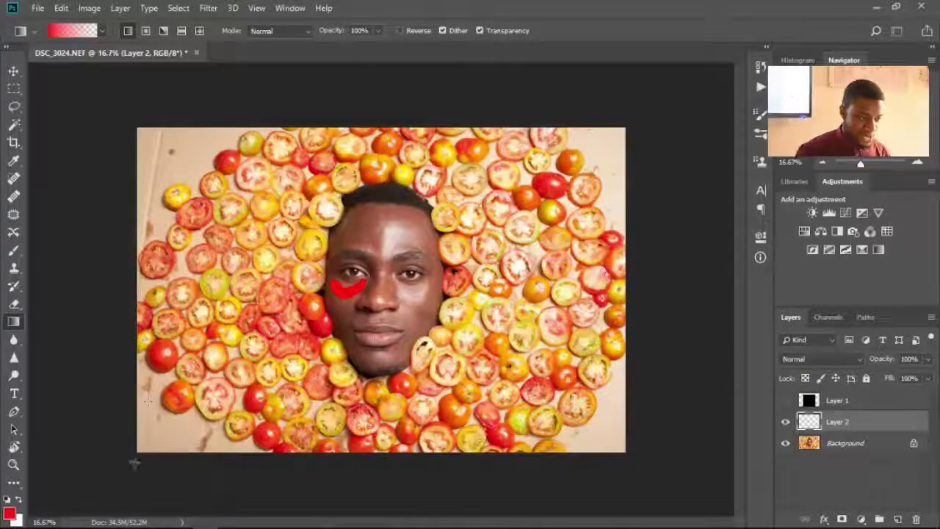
left_click_drag(137, 451, 381, 278)
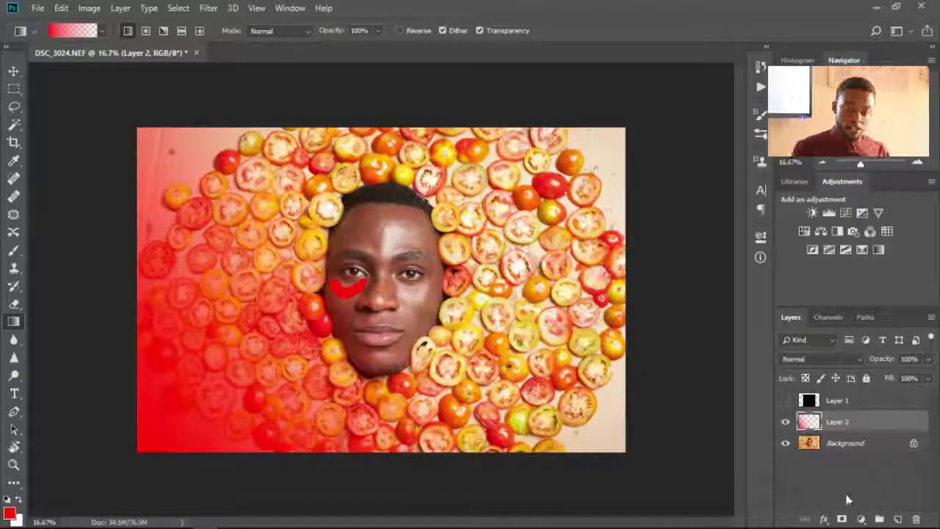
- Add Layer 3 with a red-to-white gradient from the bottom-left, then hide Layers 3 and 2
left_click(897, 517)
left_click(103, 30)
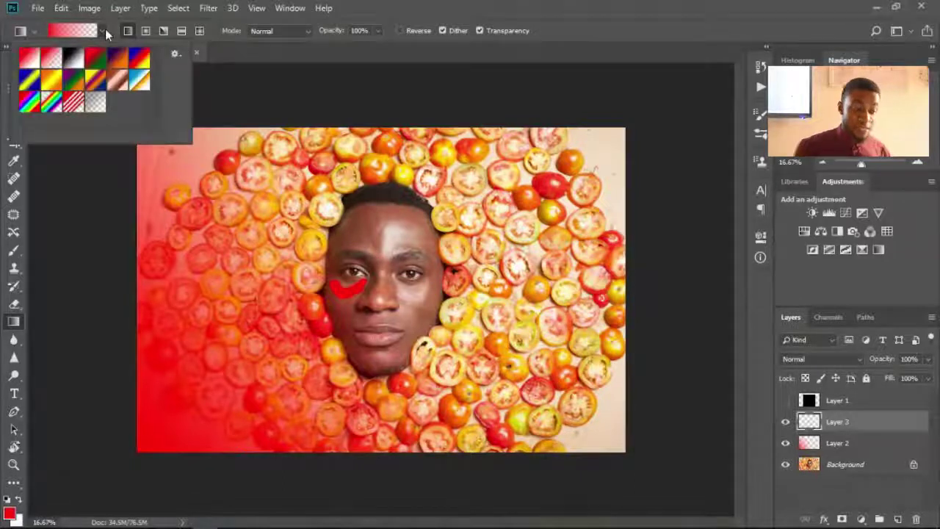
left_click(29, 62)
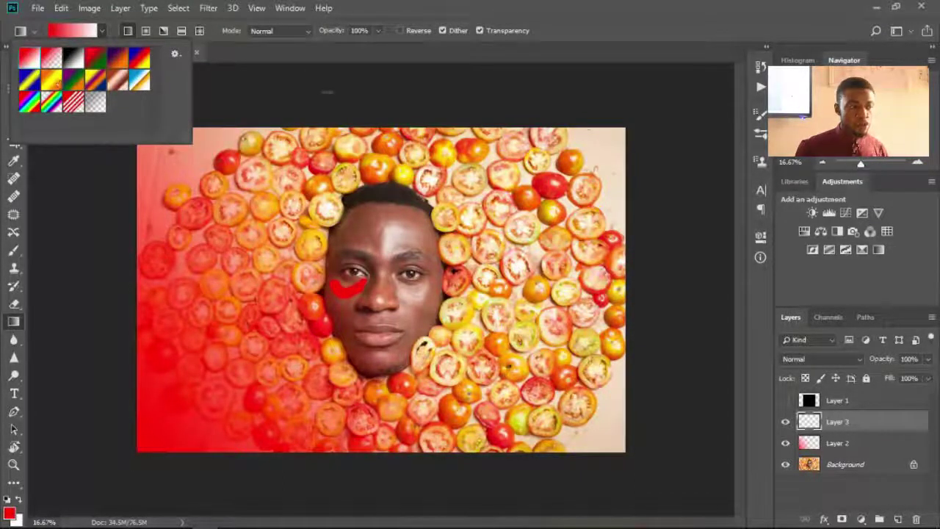
left_click(323, 91)
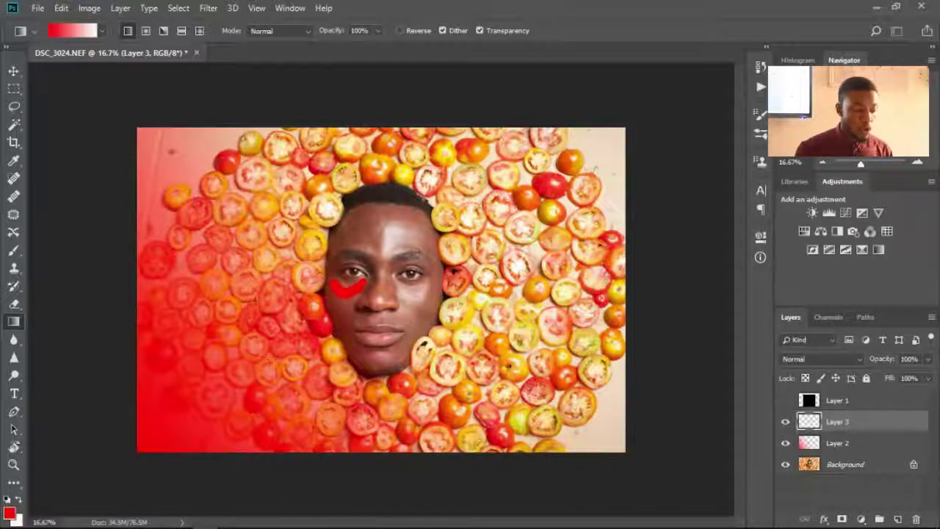
left_click_drag(138, 453, 455, 253)
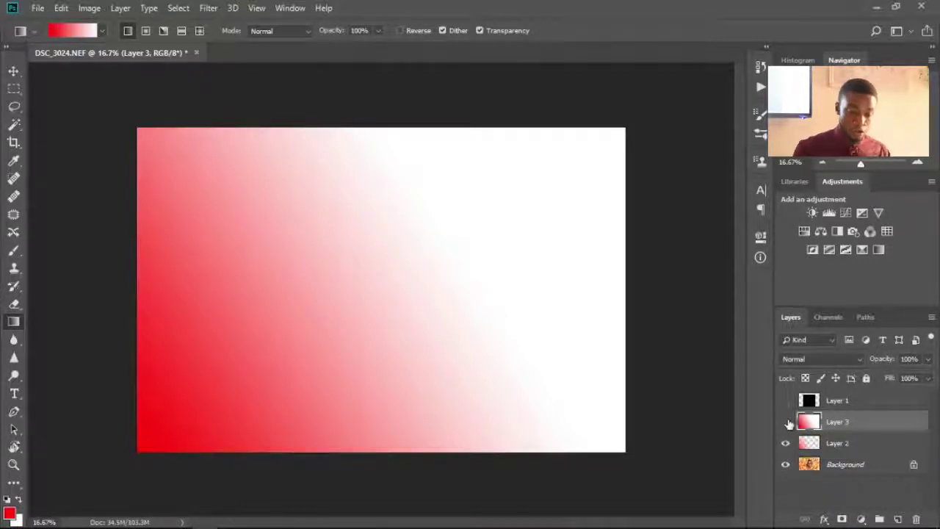
left_click(786, 423)
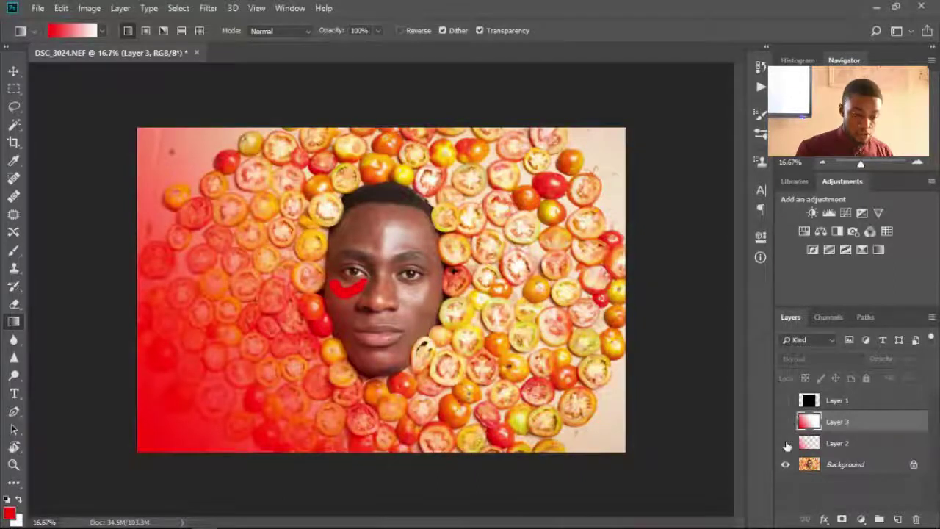
left_click(785, 443)
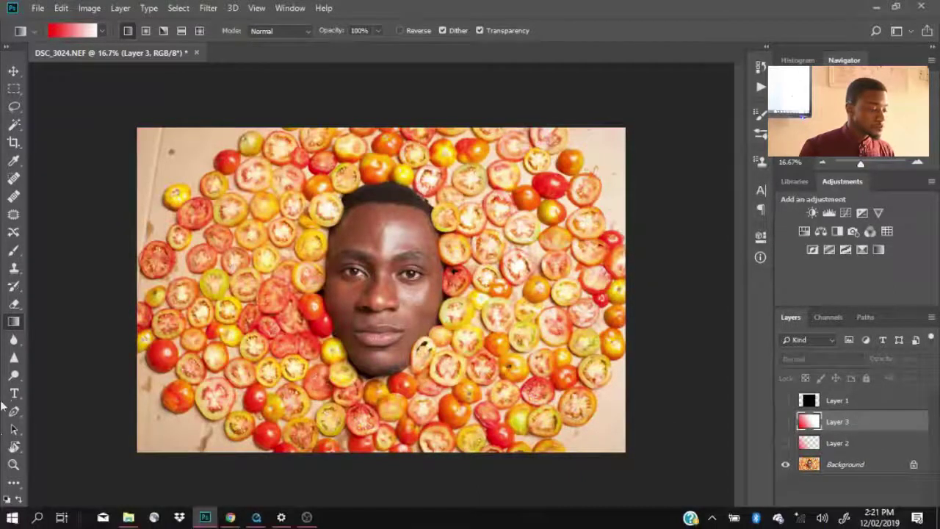
- Select the Smudge Tool on the Background layer and zoom to 50%, panning over the tomato slices
left_click(14, 341)
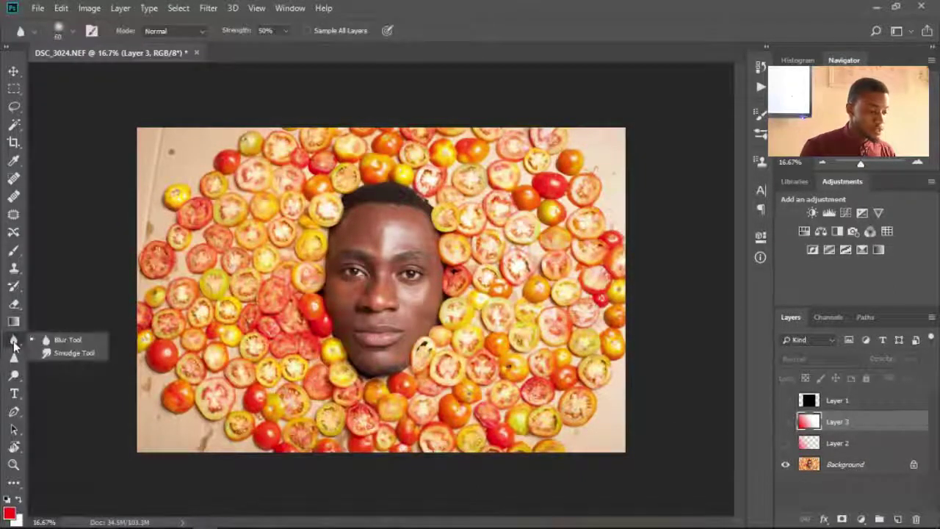
left_click(74, 354)
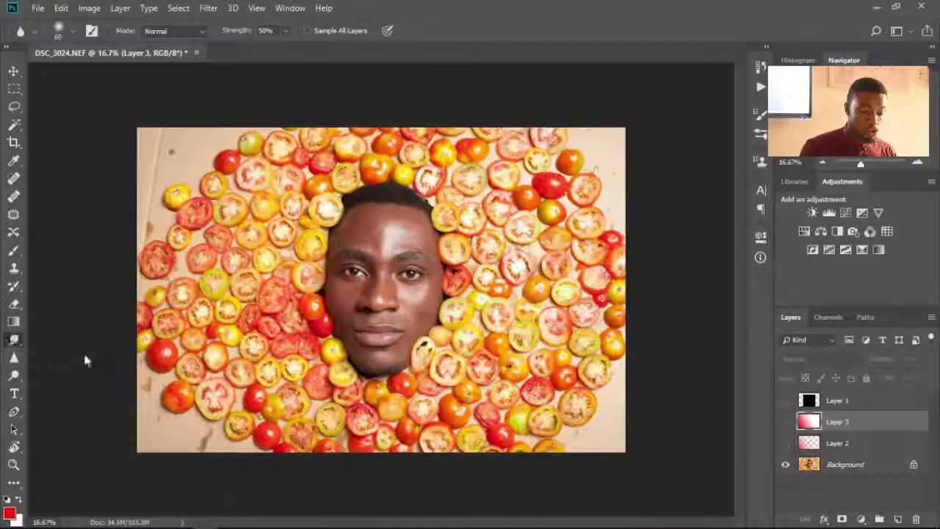
left_click(852, 466)
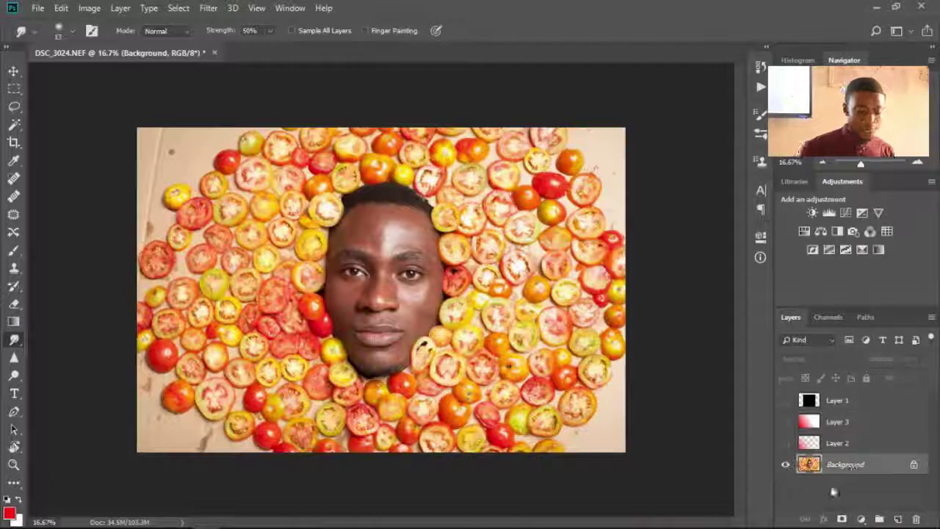
key("ctrl+plus")
key("ctrl+plus")
key("ctrl+plus")
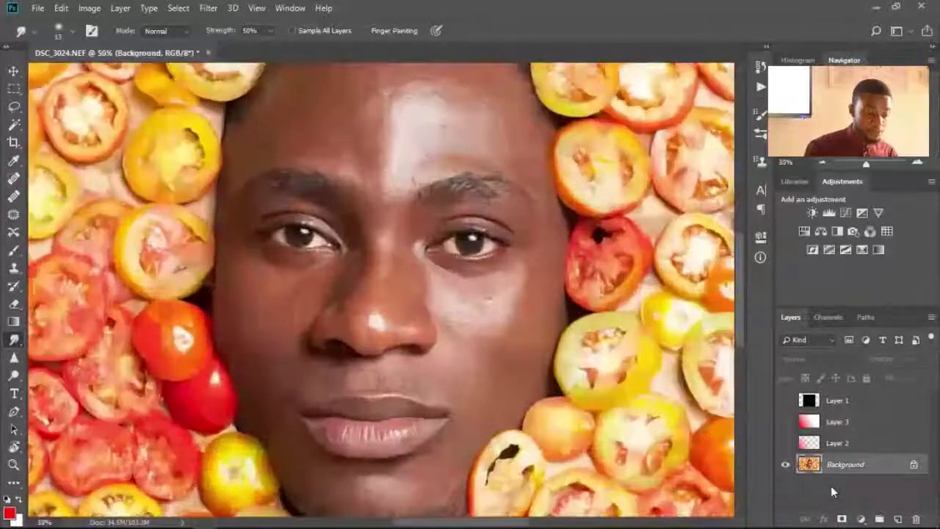
left_click_drag(506, 147, 516, 321)
left_click_drag(548, 287, 548, 201)
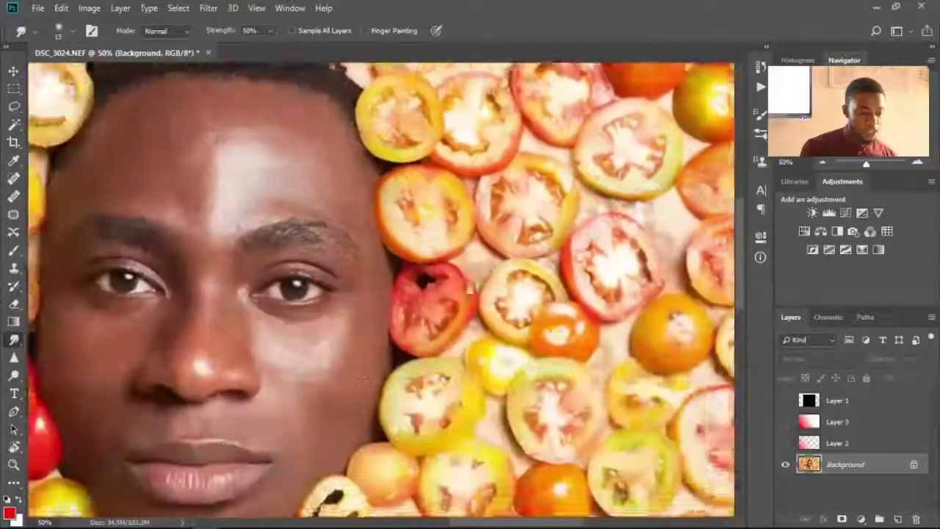
left_click_drag(259, 422, 217, 450)
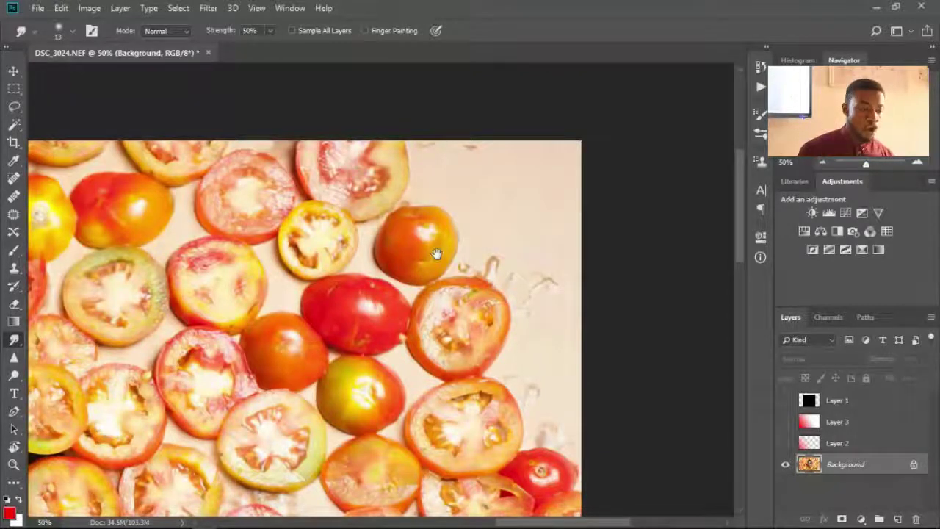
left_click_drag(292, 316, 371, 511)
left_click_drag(409, 142, 487, 287)
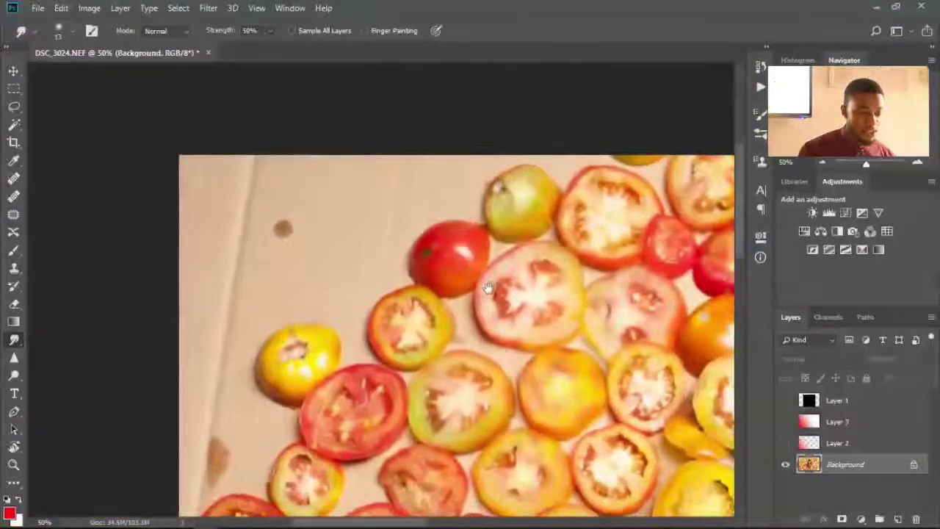
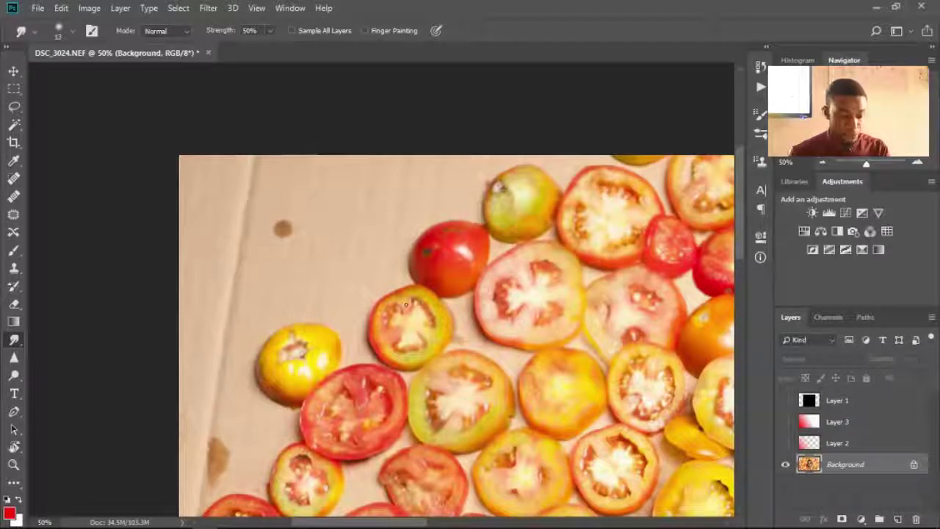
- Enlarge the Smudge brush to about 100 and smear the red tomato leftward into a point
key("bracketright")
key("bracketright")
key("bracketright")
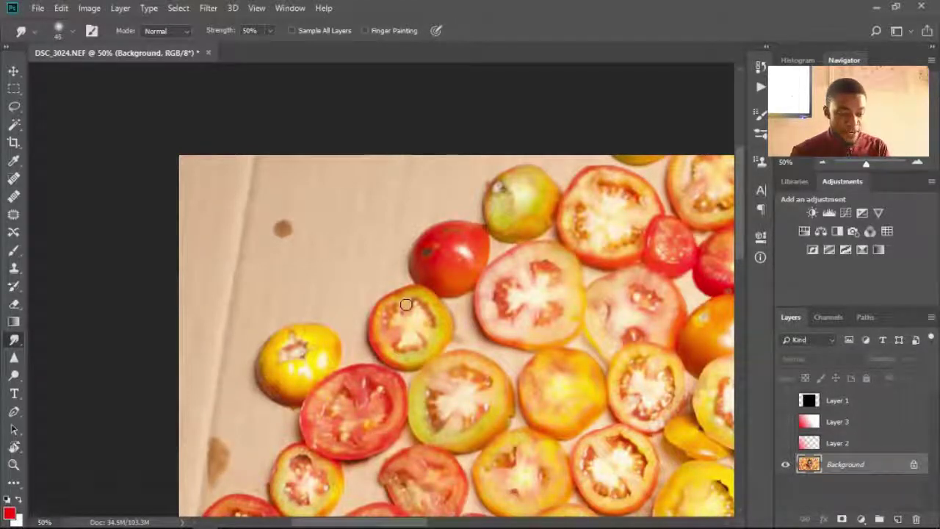
key("bracketright")
key("bracketright")
key("bracketright")
key("bracketright")
key("bracketright")
key("bracketright")
key("bracketright")
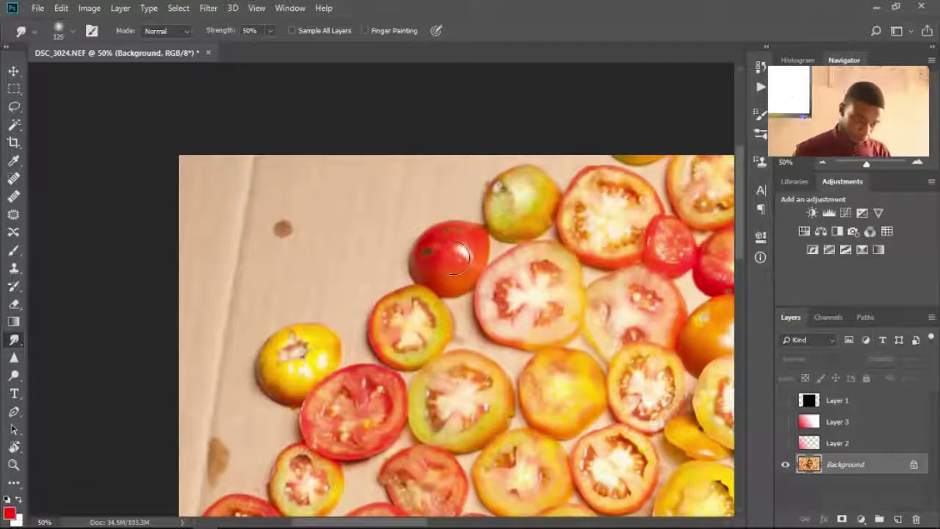
mouse_move(450, 254)
left_mouse_down()
mouse_move(390, 225)
mouse_move(352, 229)
left_mouse_up()
mouse_move(452, 246)
left_mouse_down()
mouse_move(301, 193)
mouse_move(440, 236)
mouse_move(254, 224)
left_mouse_up()
mouse_move(411, 231)
left_mouse_down()
mouse_move(345, 229)
mouse_move(243, 260)
left_mouse_up()
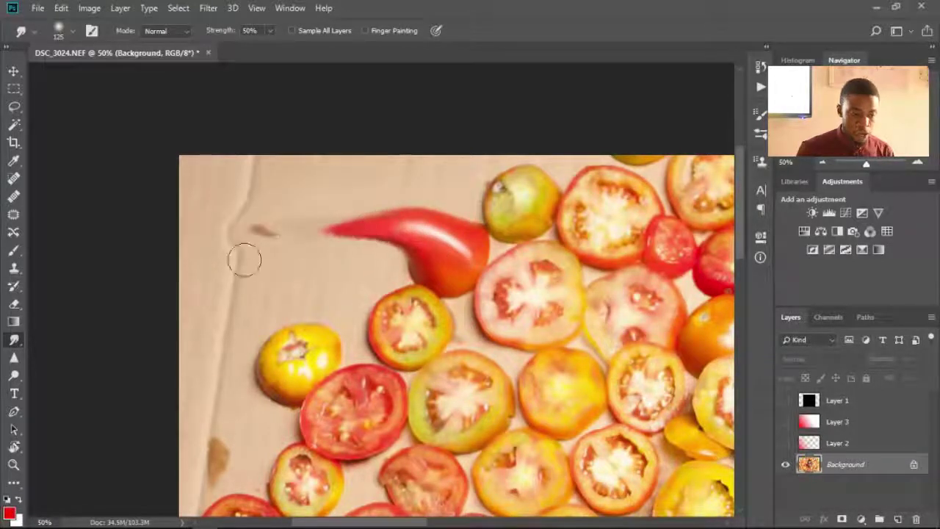
left_click_drag(411, 231, 312, 235)
- Smear the yellow tomato upward and the round tomato up-left into pointed streaks
left_click_drag(298, 356, 294, 279)
left_click_drag(298, 338, 293, 293)
left_click_drag(316, 229, 345, 229)
left_click_drag(404, 320, 364, 285)
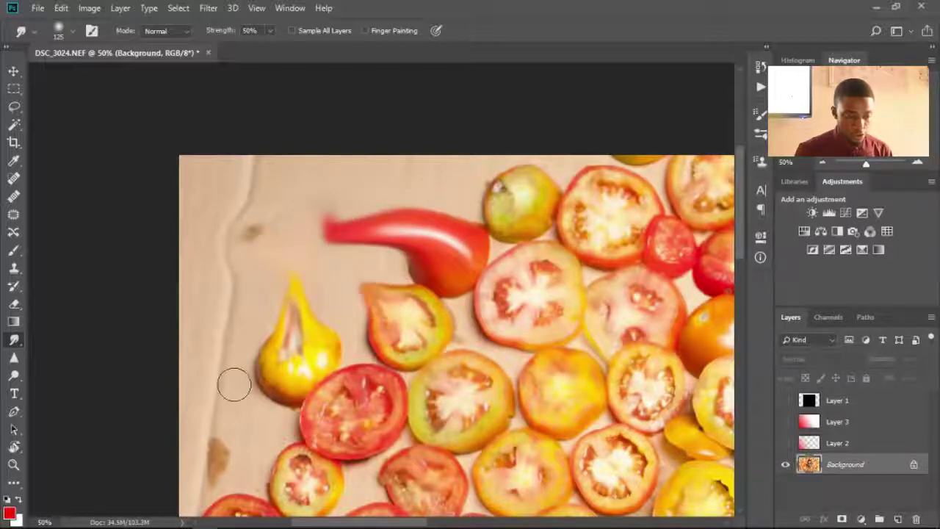
left_click_drag(297, 345, 307, 255)
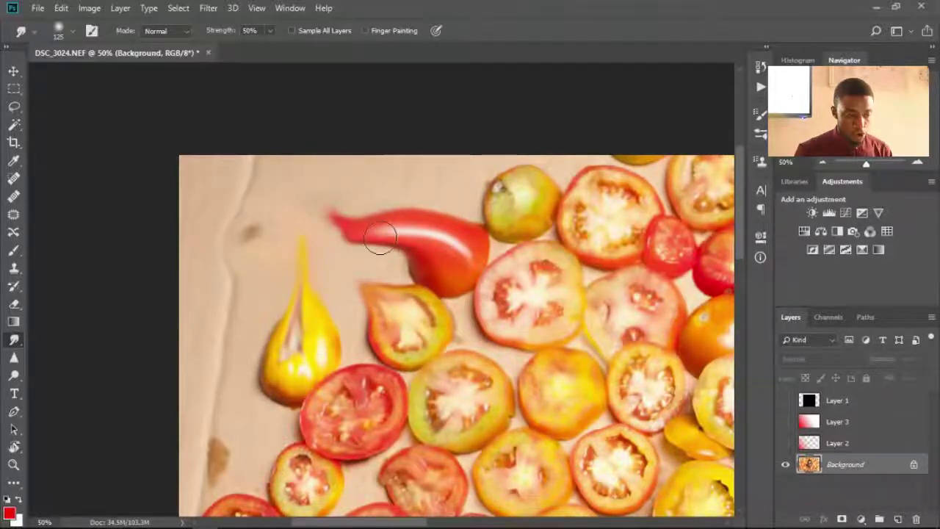
- Lengthen the red, yellow and round tomato tips, hook the yellow's lower left, point the green tomato
left_click_drag(382, 233, 323, 230)
left_click_drag(319, 312, 294, 237)
left_click_drag(396, 316, 334, 265)
left_click_drag(330, 389, 246, 323)
left_click_drag(265, 389, 246, 312)
left_click_drag(510, 193, 465, 196)
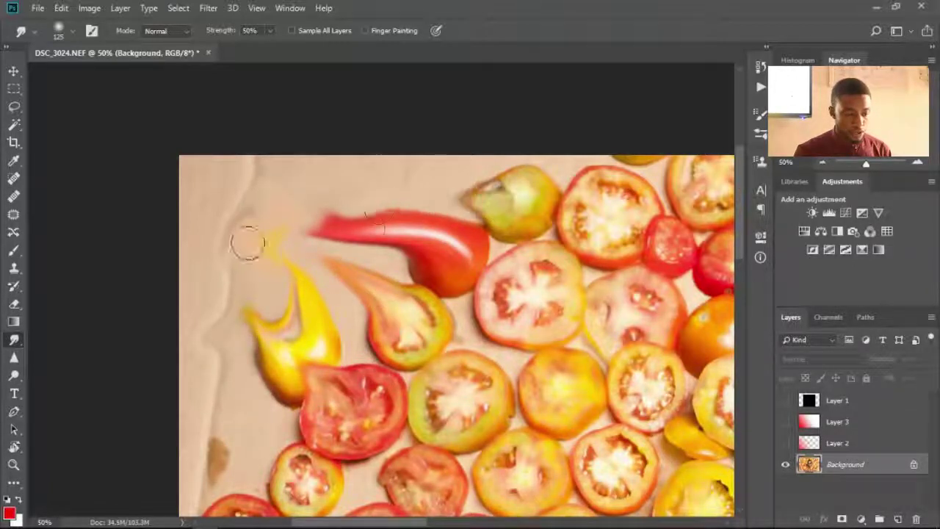
left_click_drag(346, 224, 301, 229)
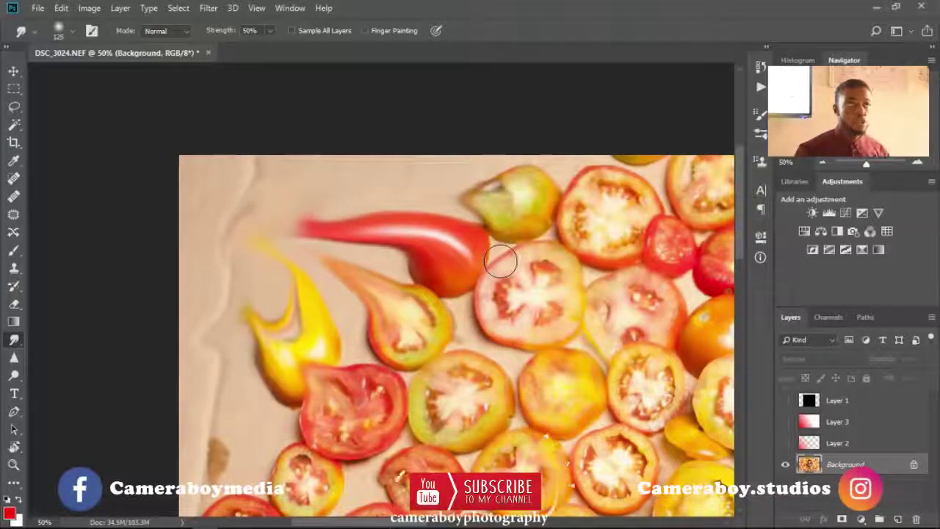
- Switch from the Sharpen tool to the Dodge tool and fit the whole image on screen
left_click(14, 359)
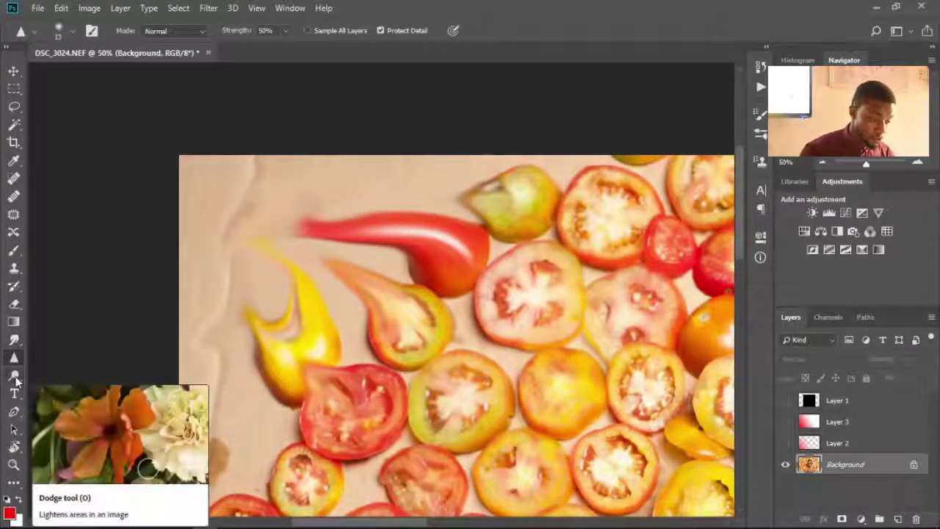
left_click(15, 377)
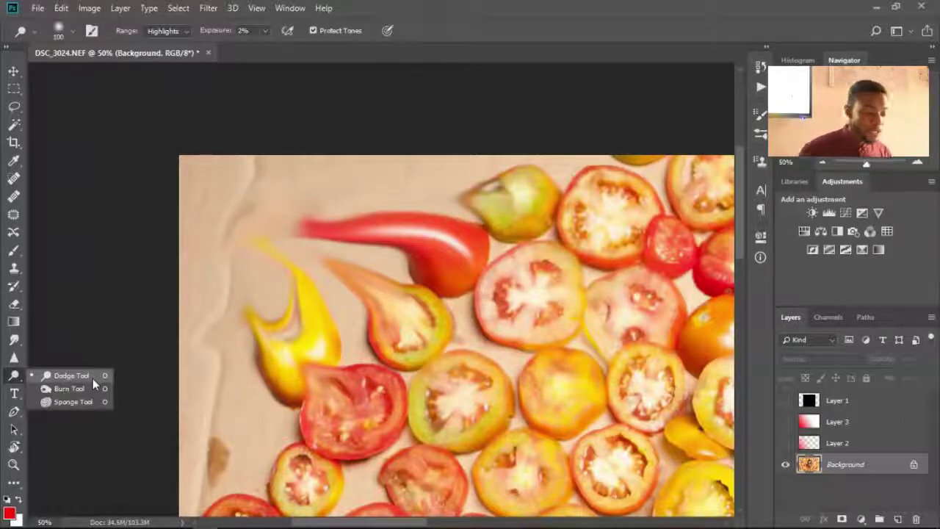
left_click(93, 376)
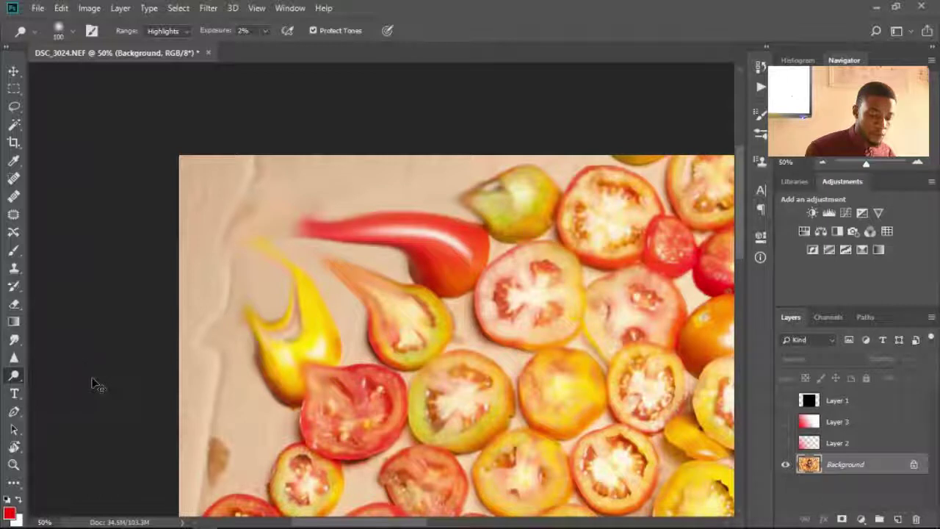
key("ctrl+0")
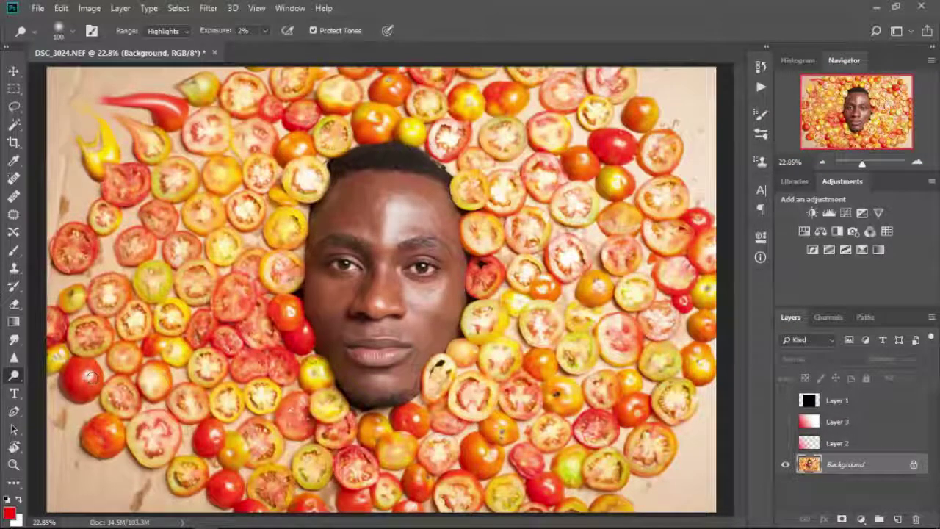
- With a 200 Dodge brush, zoom in and lighten the brows and centre of the forehead
key("bracketright")
key("bracketright")
key("bracketright")
key("bracketright")
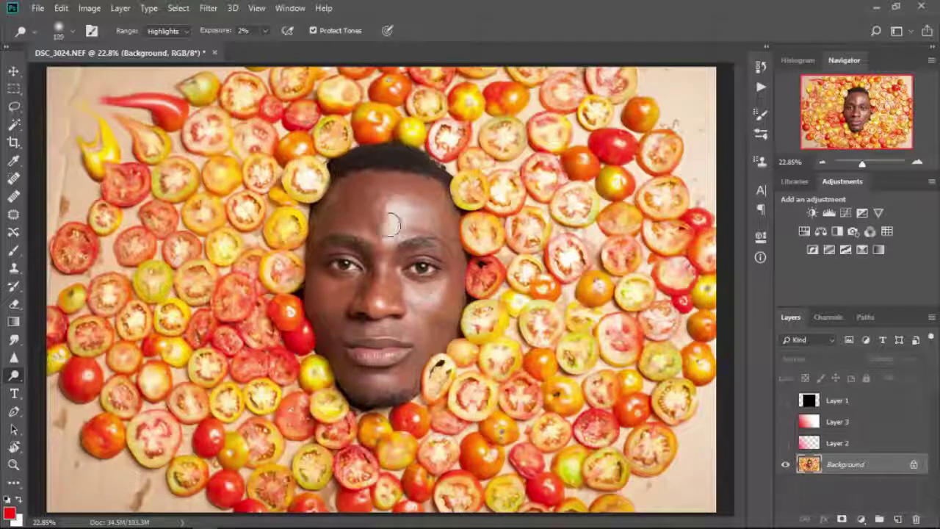
key("ctrl+plus")
key("ctrl+plus")
key("ctrl+plus")
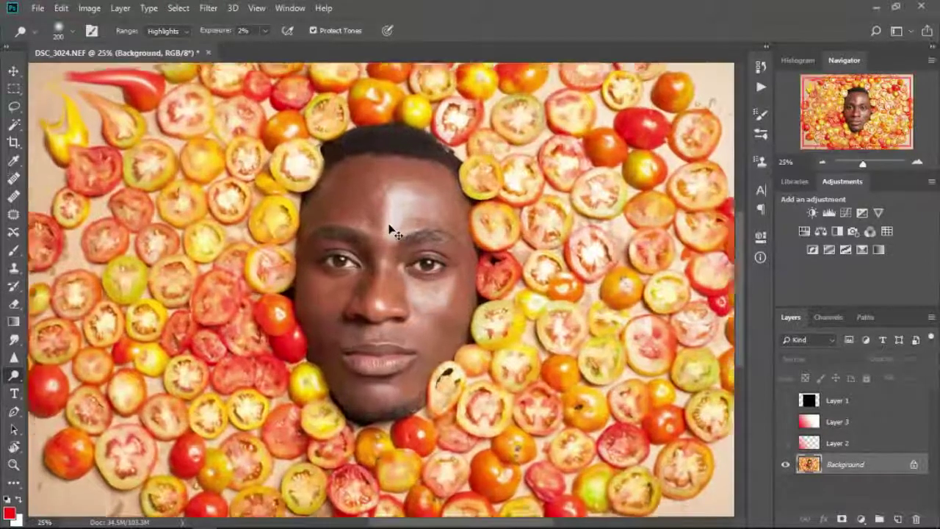
key("ctrl+plus")
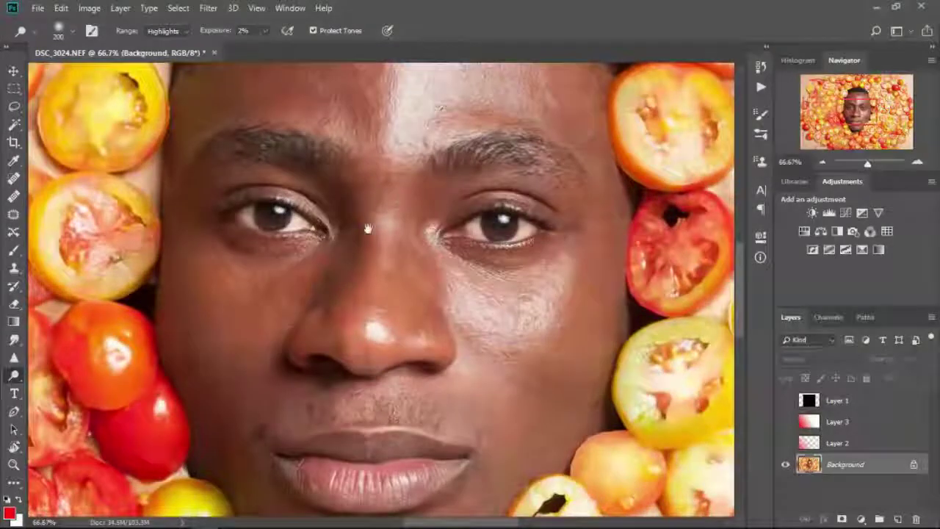
scroll(382, 286, "up", 3)
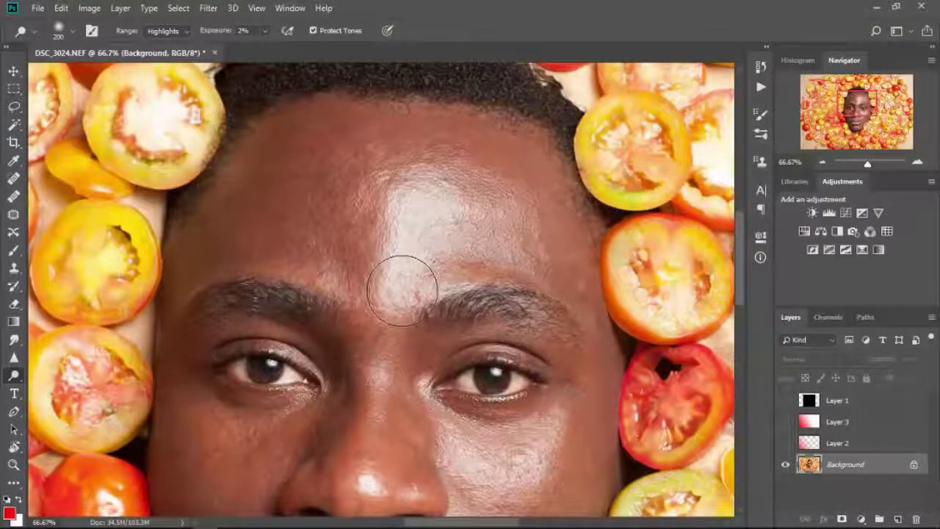
mouse_move(403, 291)
left_mouse_down()
mouse_move(401, 263)
mouse_move(434, 217)
mouse_move(467, 197)
mouse_move(446, 206)
left_mouse_up()
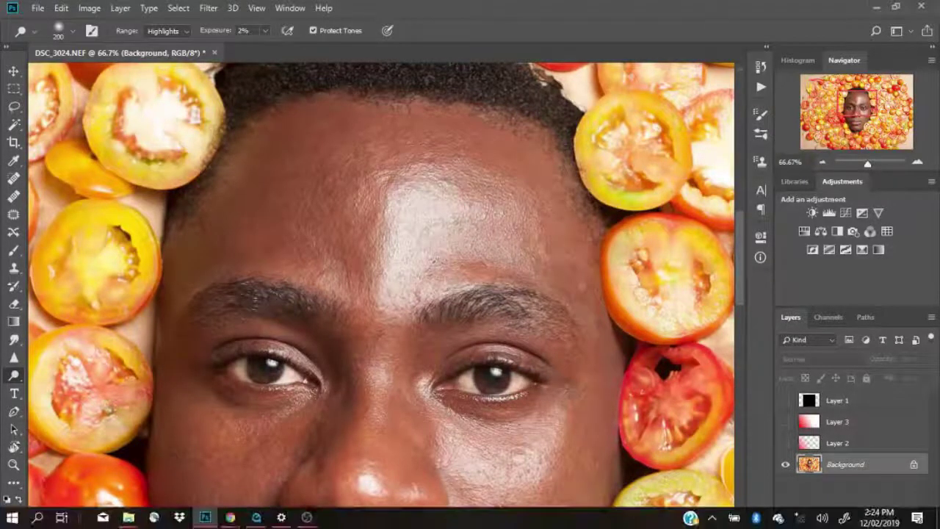
left_click(305, 517)
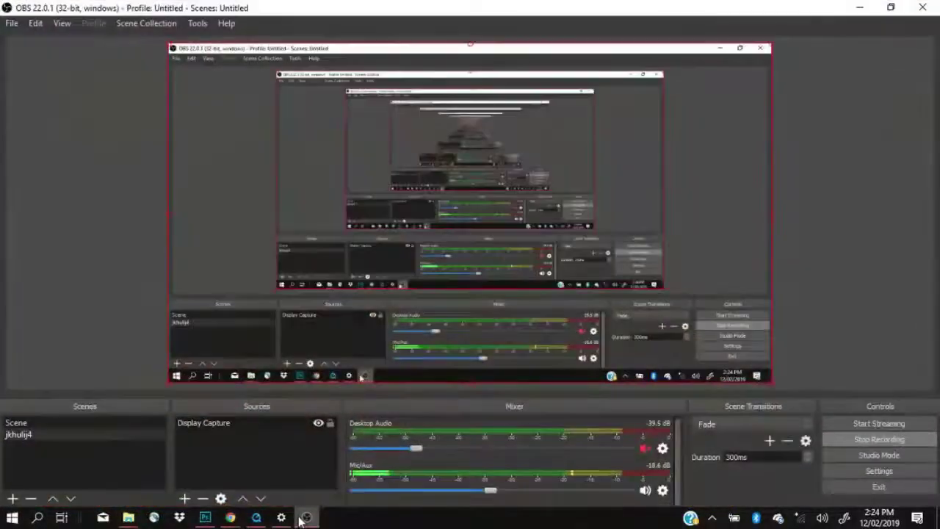
left_click(306, 517)
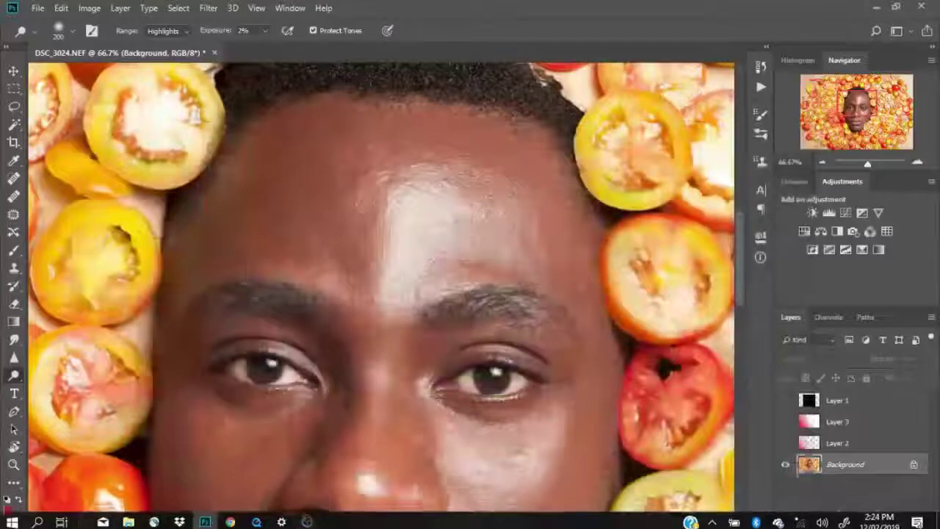
mouse_move(432, 232)
left_mouse_down()
mouse_move(413, 275)
mouse_move(435, 156)
mouse_move(334, 230)
mouse_move(452, 183)
mouse_move(422, 197)
mouse_move(456, 197)
mouse_move(425, 235)
mouse_move(417, 271)
mouse_move(413, 263)
mouse_move(423, 277)
mouse_move(427, 232)
left_mouse_up()
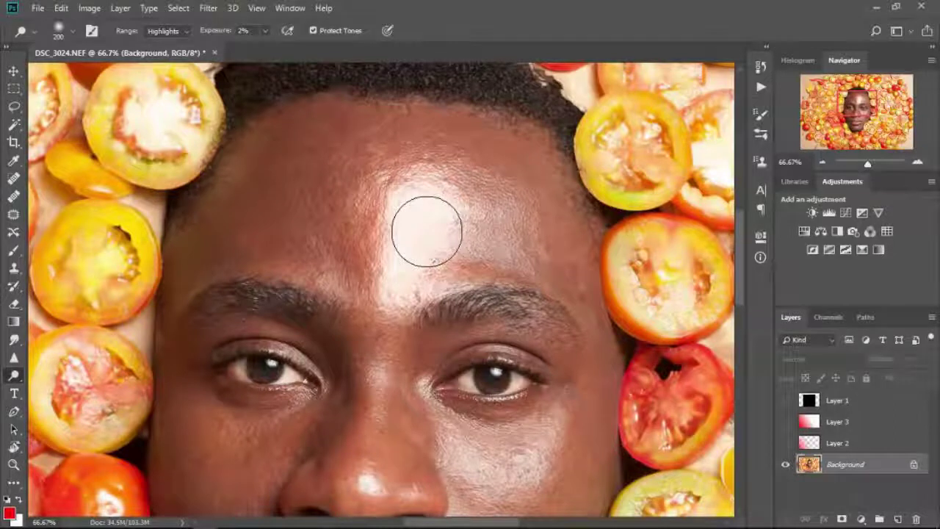
left_click(427, 231)
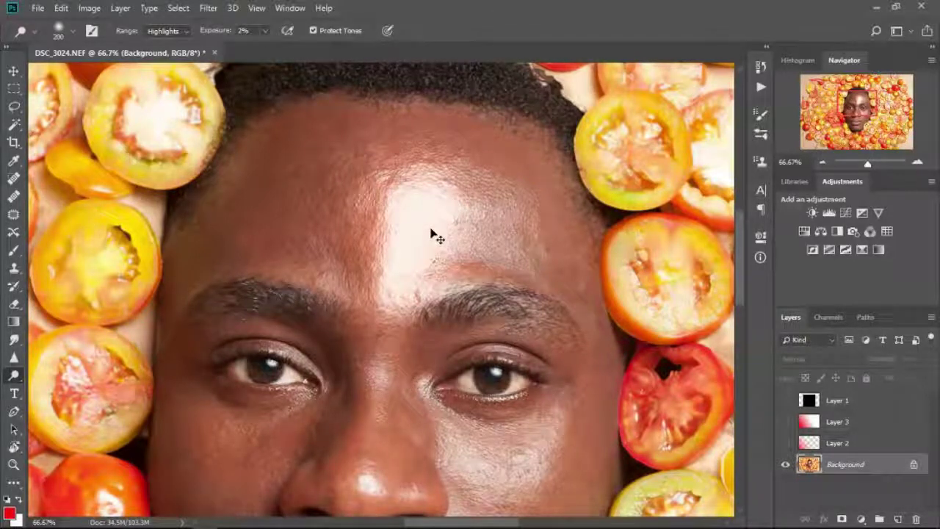
- Compare the forehead before and after lightening with undo/redo, then switch to the Burn tool
key("ctrl+z")
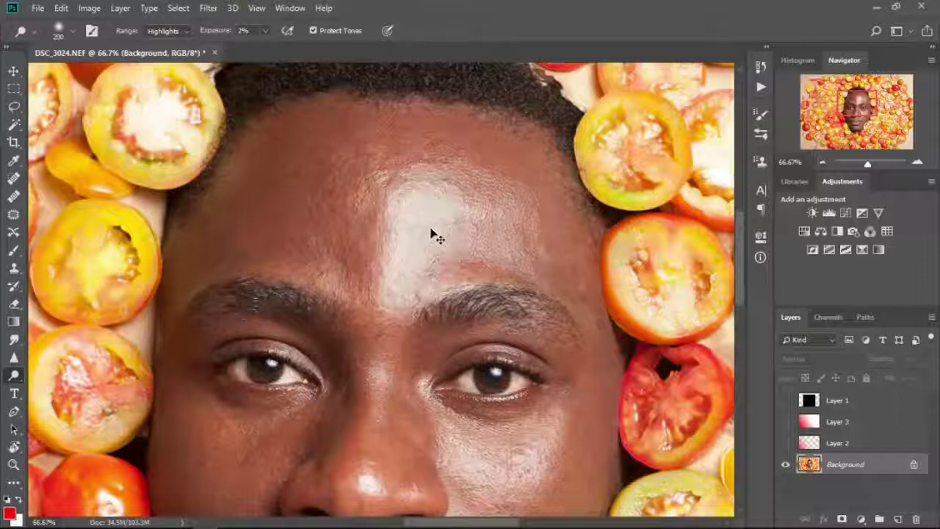
key("ctrl+z")
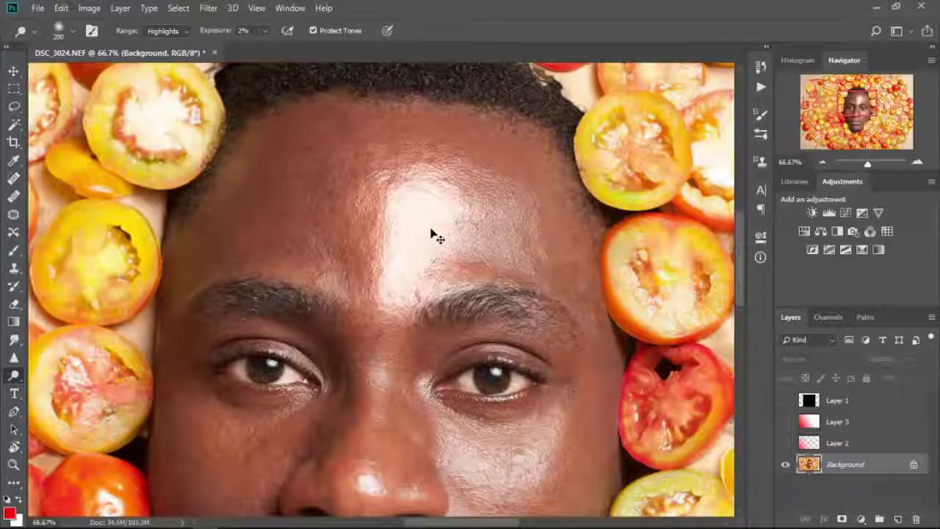
key("ctrl+z")
key("ctrl+z")
key("ctrl+z")
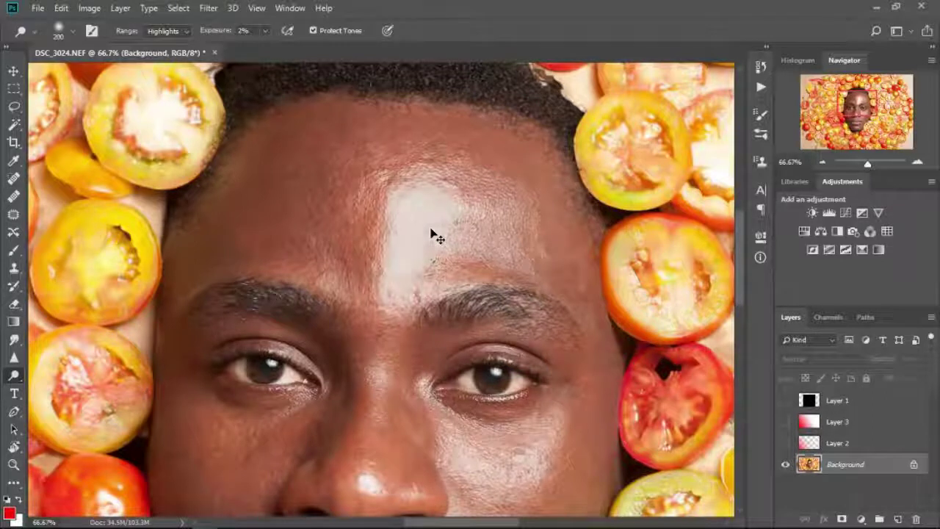
key("ctrl+z")
key("ctrl+z")
key("ctrl+z")
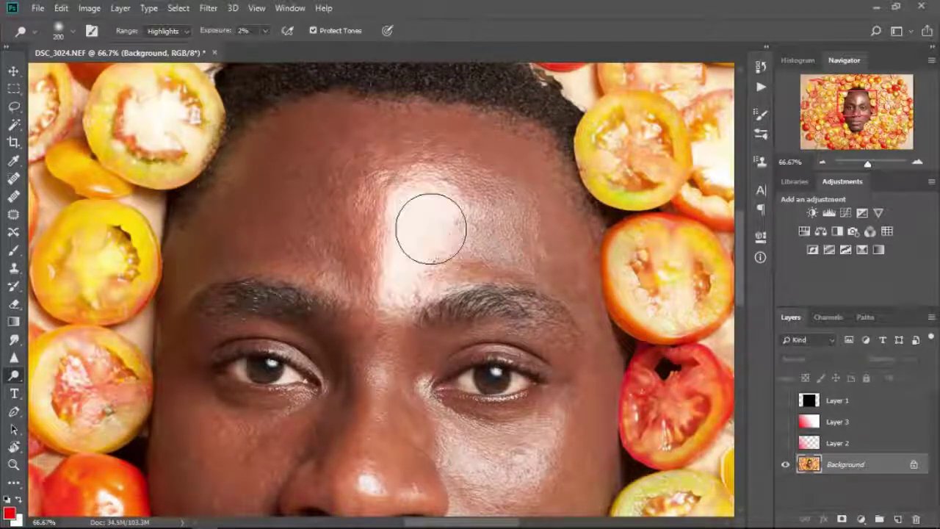
right_click(14, 375)
left_click(87, 388)
- Set Burn exposure to 100%, darken the hair on top of the head, then undo that stroke
left_click_drag(306, 191, 357, 329)
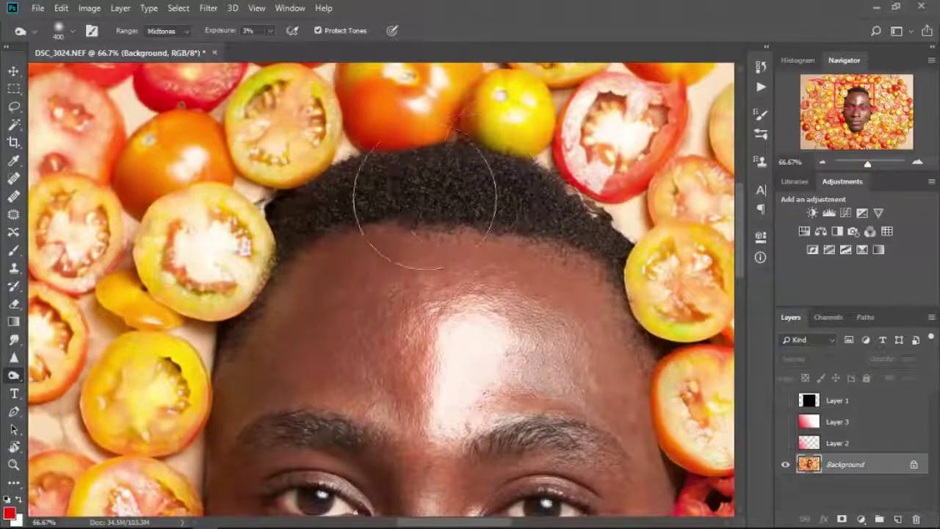
mouse_move(225, 30)
left_mouse_down()
mouse_move(351, 53)
mouse_move(228, 37)
left_mouse_up()
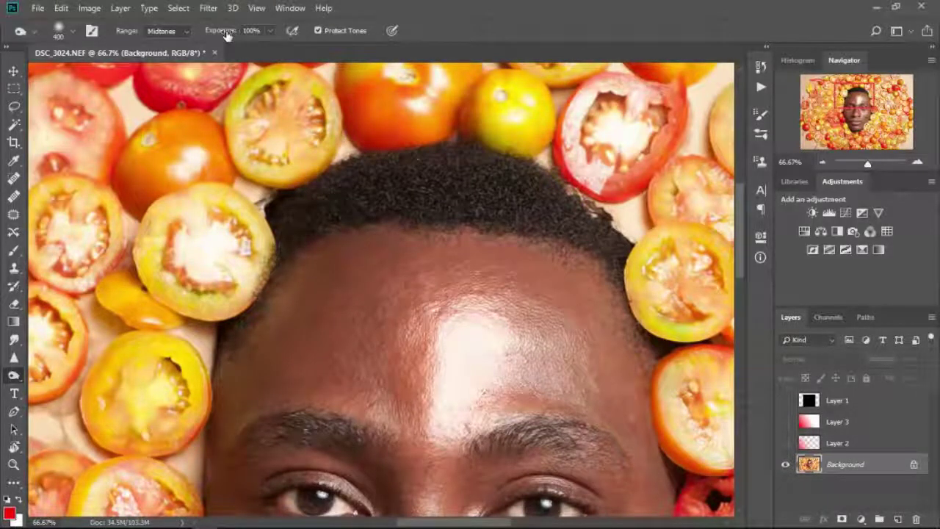
mouse_move(404, 220)
left_mouse_down()
mouse_move(544, 194)
mouse_move(430, 242)
mouse_move(388, 248)
mouse_move(410, 210)
mouse_move(450, 202)
mouse_move(399, 199)
mouse_move(354, 294)
mouse_move(370, 307)
mouse_move(288, 349)
mouse_move(325, 268)
mouse_move(510, 365)
left_mouse_up()
key("ctrl+z")
key("ctrl+z")
key("ctrl+z")
key("ctrl+z")
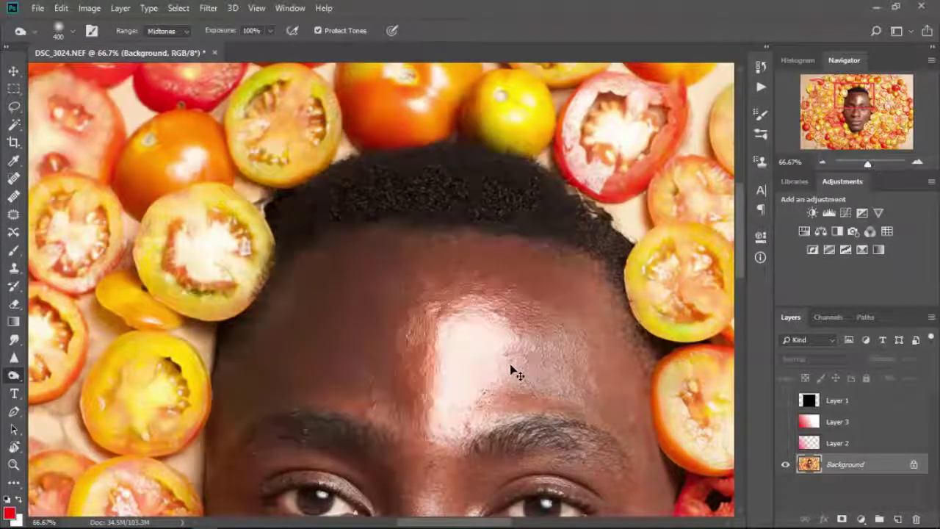
key("ctrl+z")
key("ctrl+z")
key("ctrl+z")
key("ctrl+z")
key("ctrl+z")
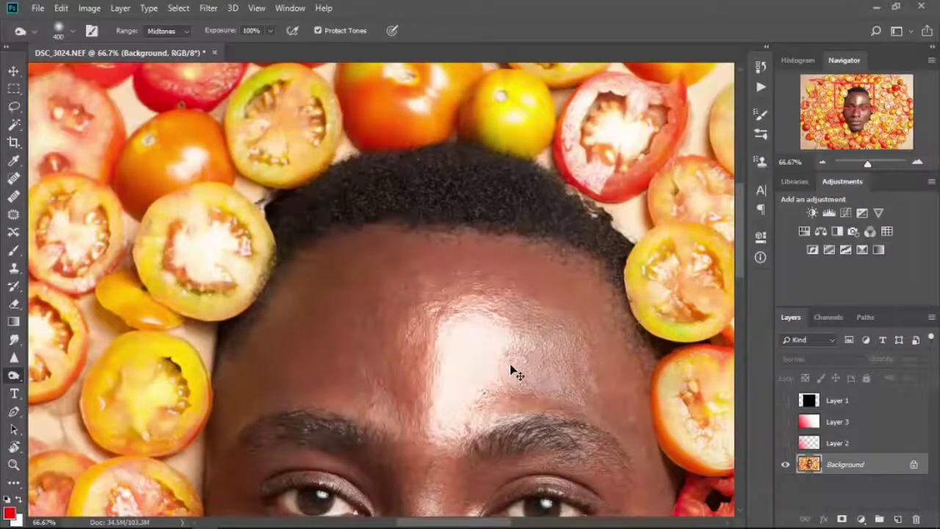
key("ctrl+z")
key("ctrl+z")
key("ctrl+z")
key("ctrl+z")
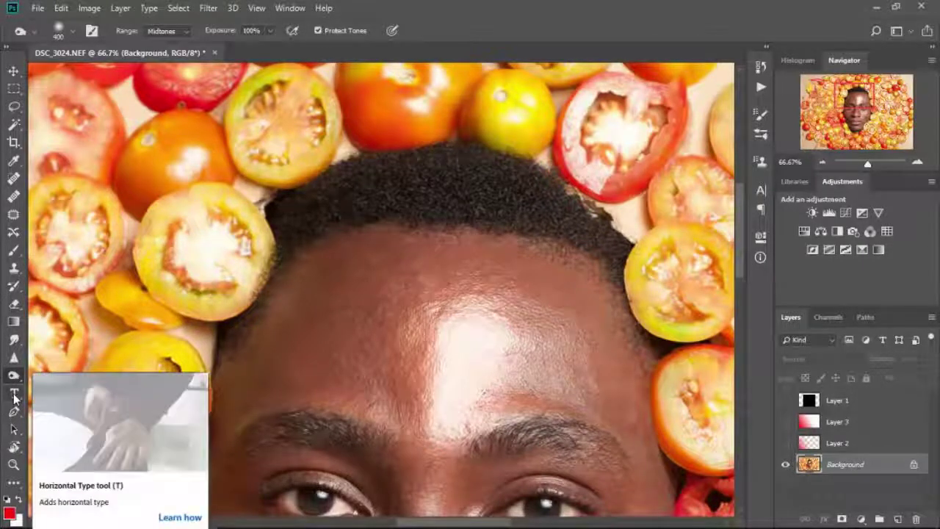
- Add a horizontal text layer reading 'text text' over the forehead and select its text
left_click(14, 397)
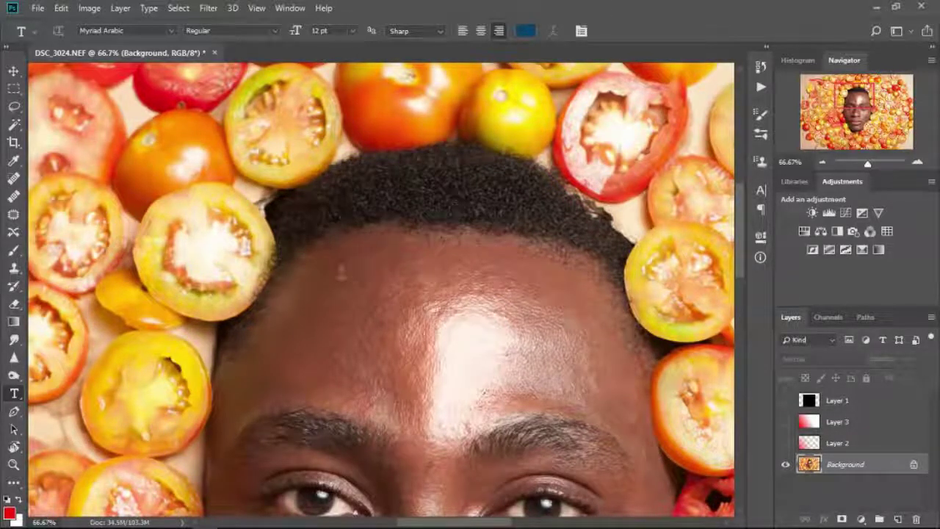
left_click(339, 273)
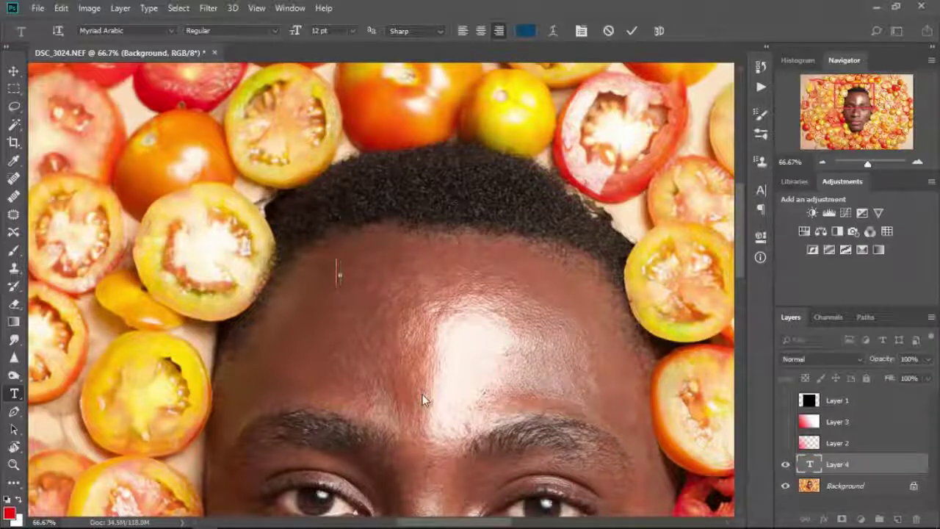
type("text text")
left_click_drag(323, 303, 443, 299)
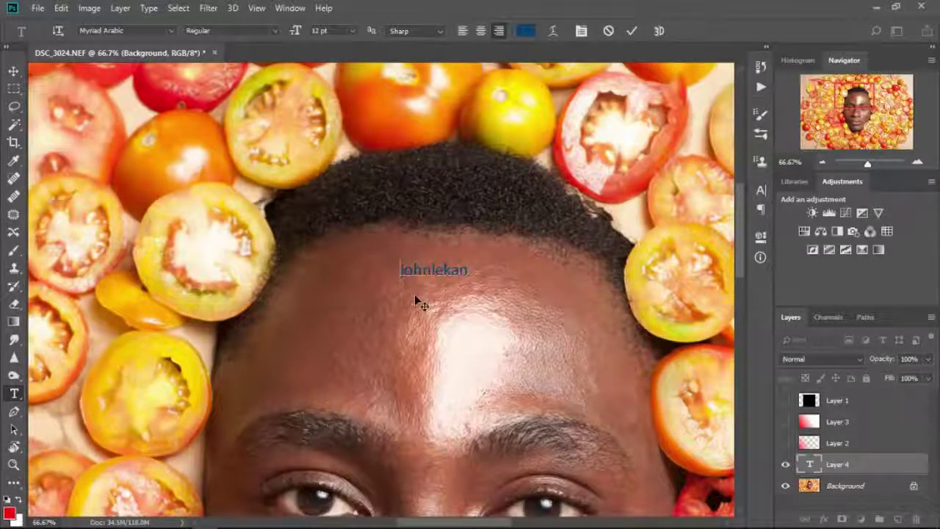
key("ctrl+a")
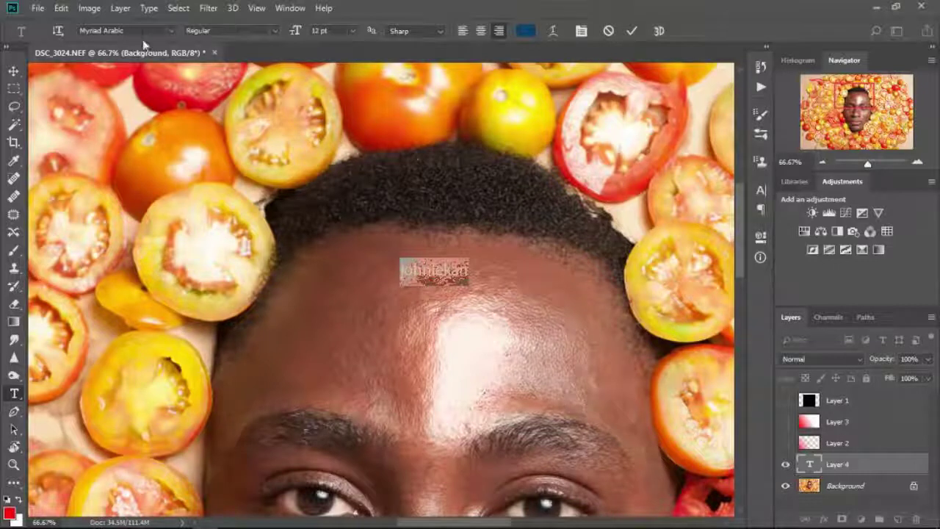
- Set the forehead name text in Showcard Gothic and commit the edit
left_click(171, 32)
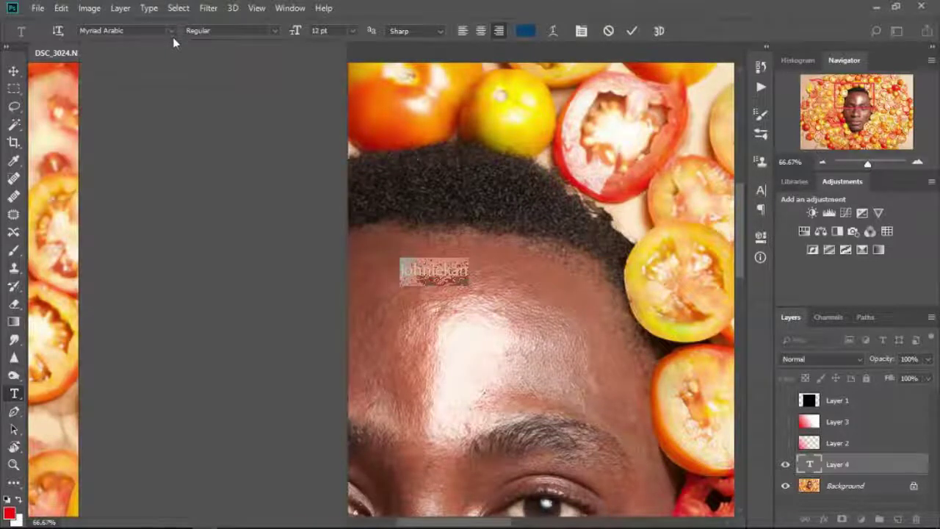
scroll(173, 118, "up", 1)
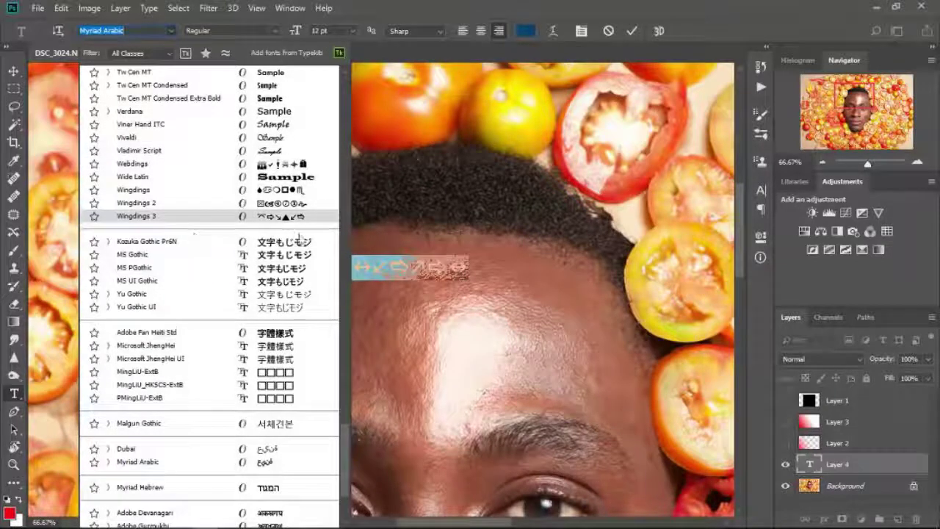
key("Escape")
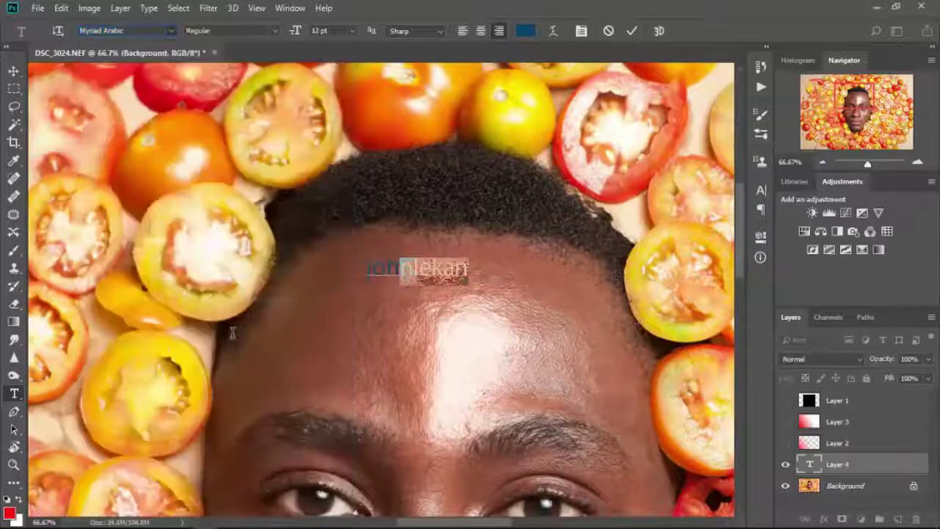
left_click(169, 31)
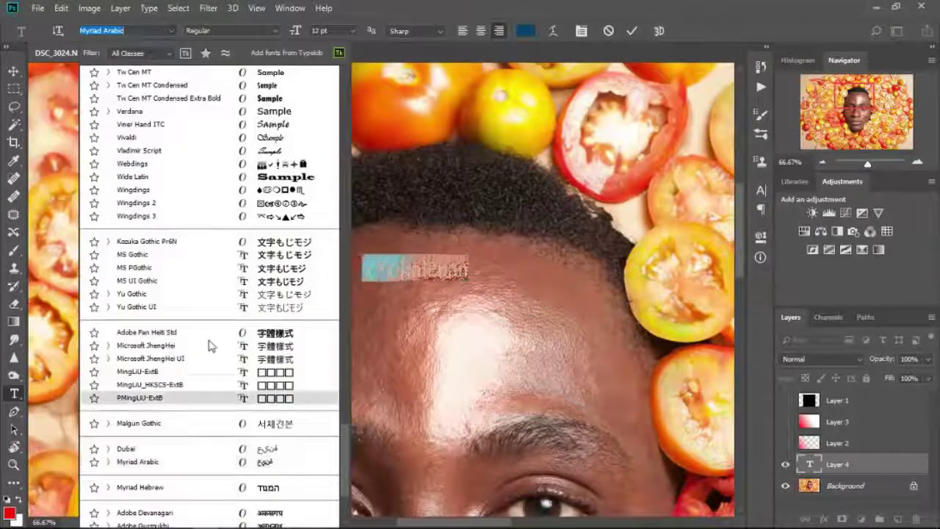
scroll(211, 342, "up", 3)
scroll(212, 312, "up", 6)
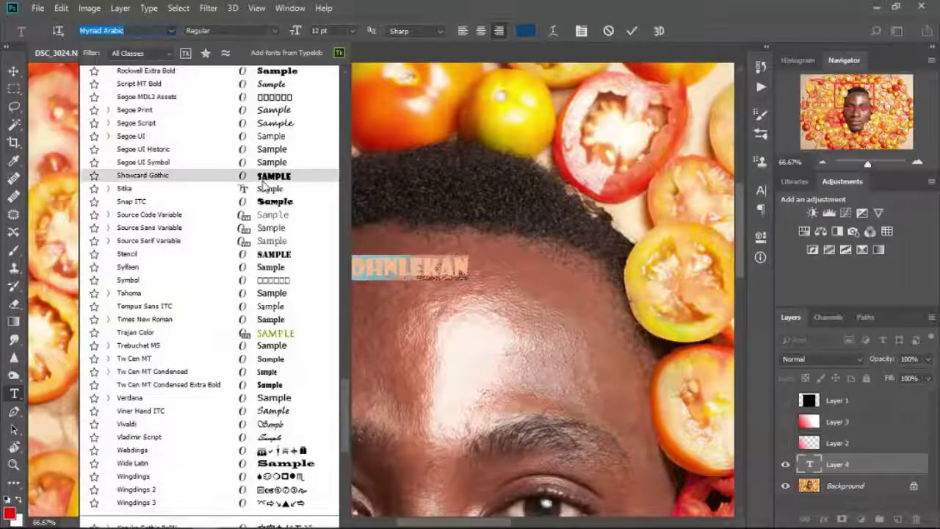
left_click(262, 179)
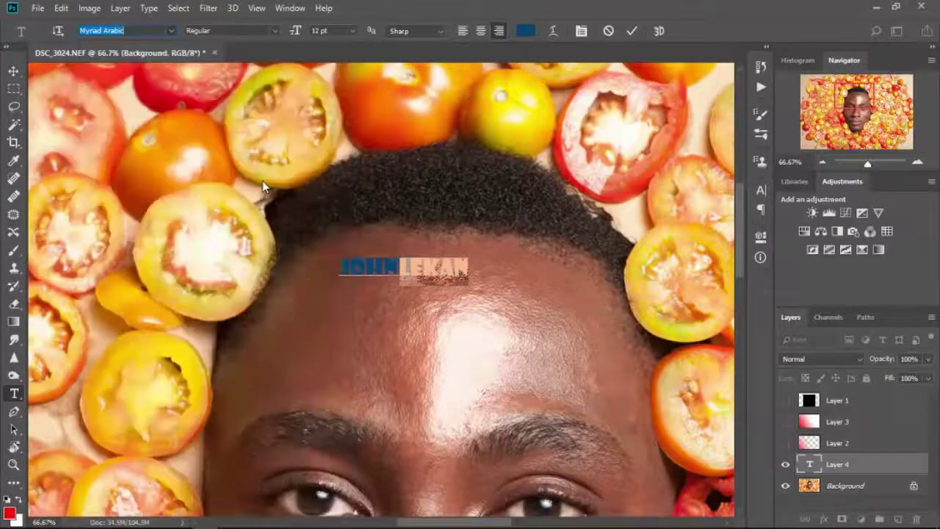
left_click(866, 462)
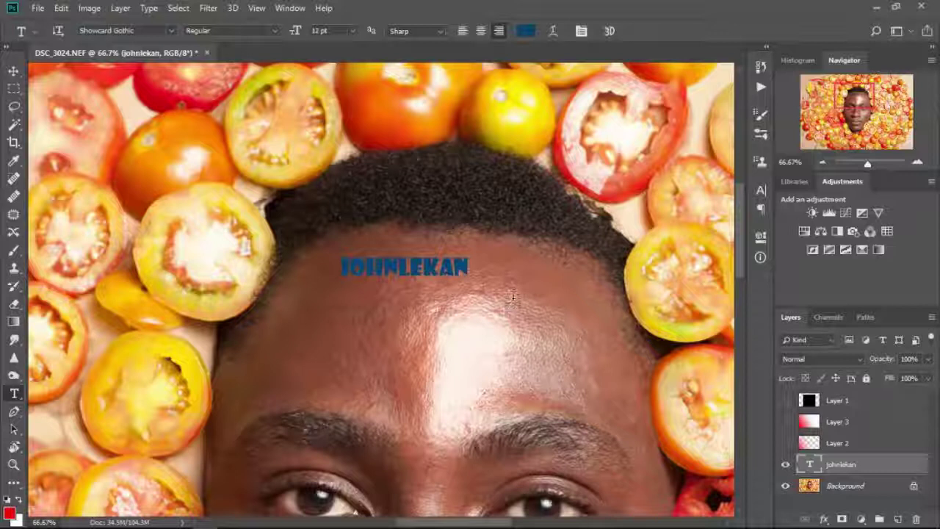
- Reselect all of the name text and bring up its text colour picker
left_click(406, 268)
triple_click(406, 268)
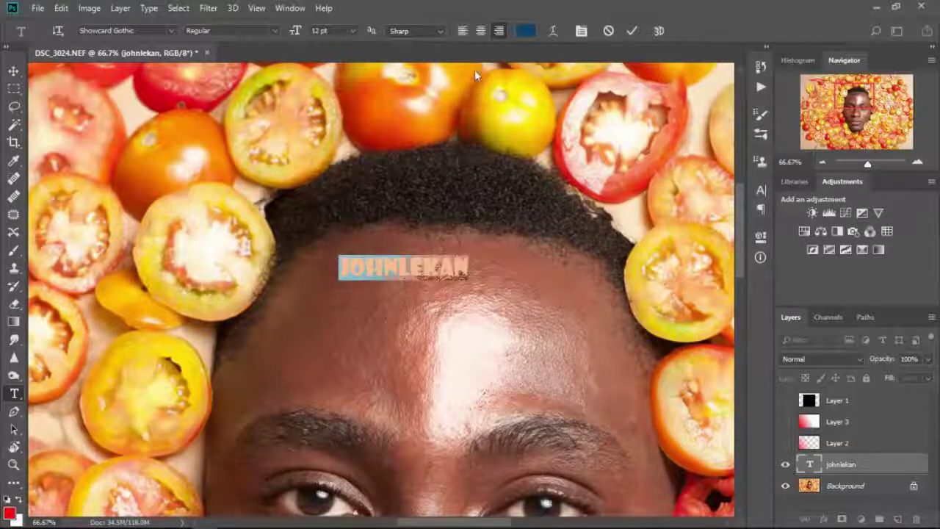
left_click(527, 31)
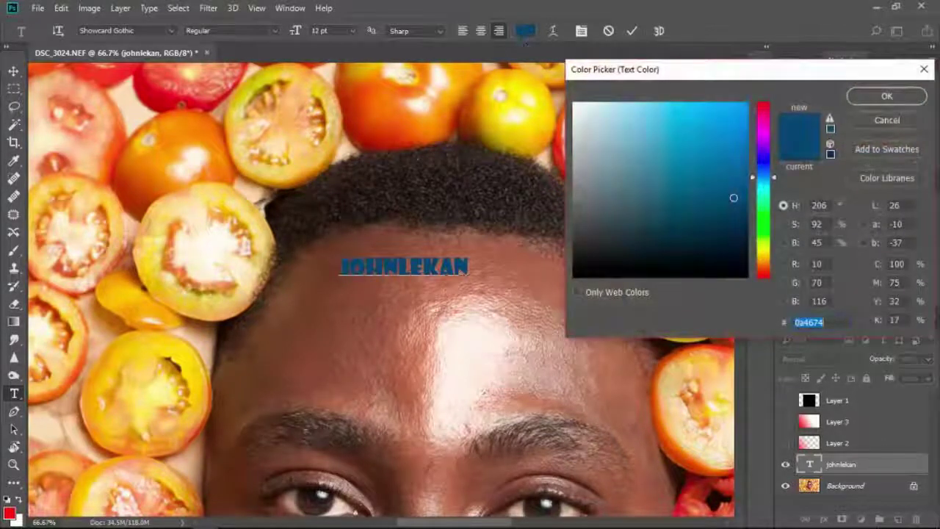
- After trying several colours, make the name text white (#ffffff) and zoom out to fit
left_click(582, 105)
left_click(610, 253)
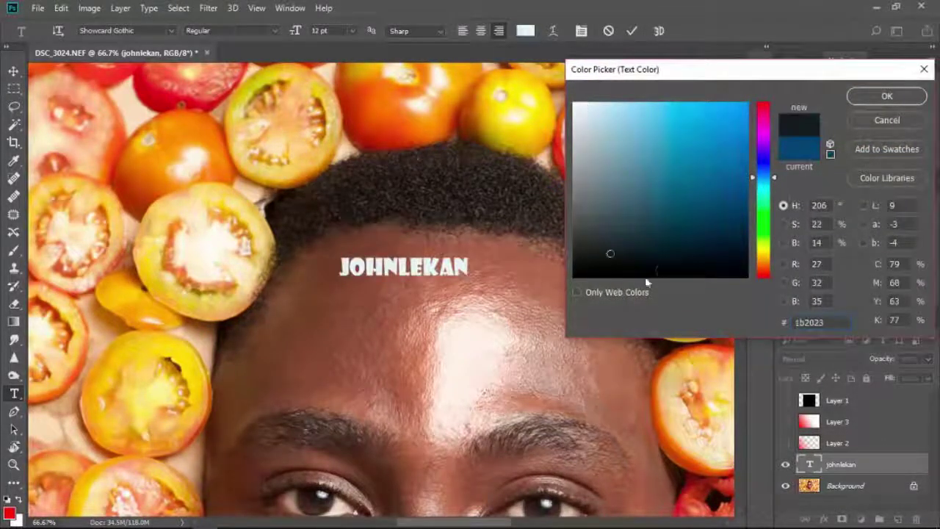
left_click(728, 262)
left_click(735, 188)
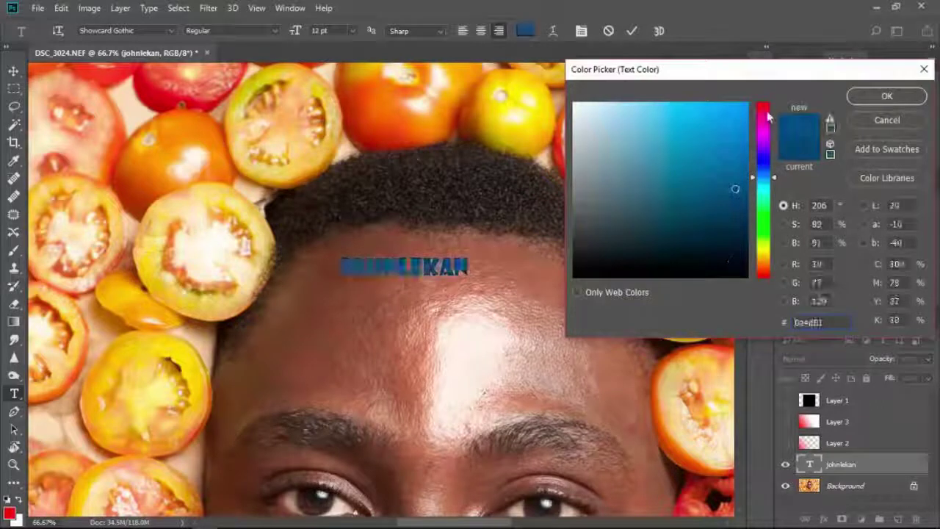
left_click_drag(767, 117, 767, 107)
left_click(743, 103)
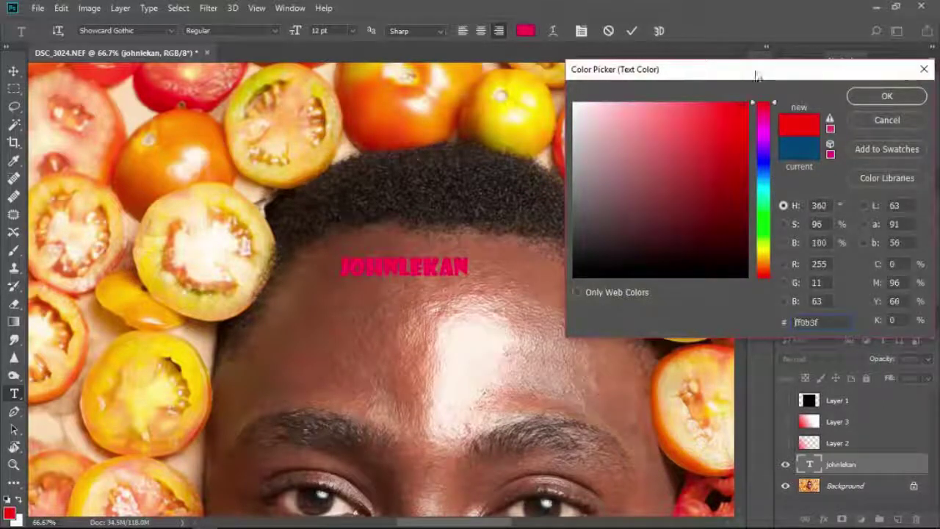
left_click_drag(732, 124, 384, 103)
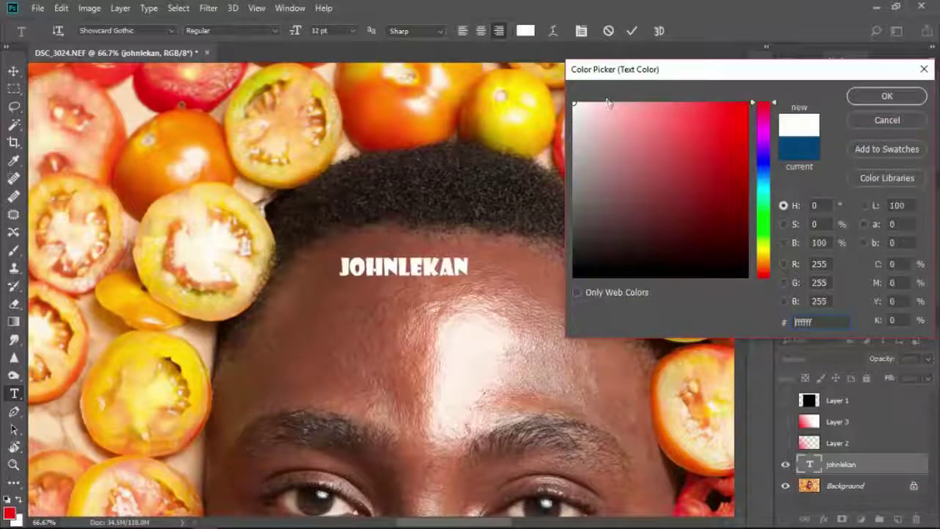
left_click(888, 97)
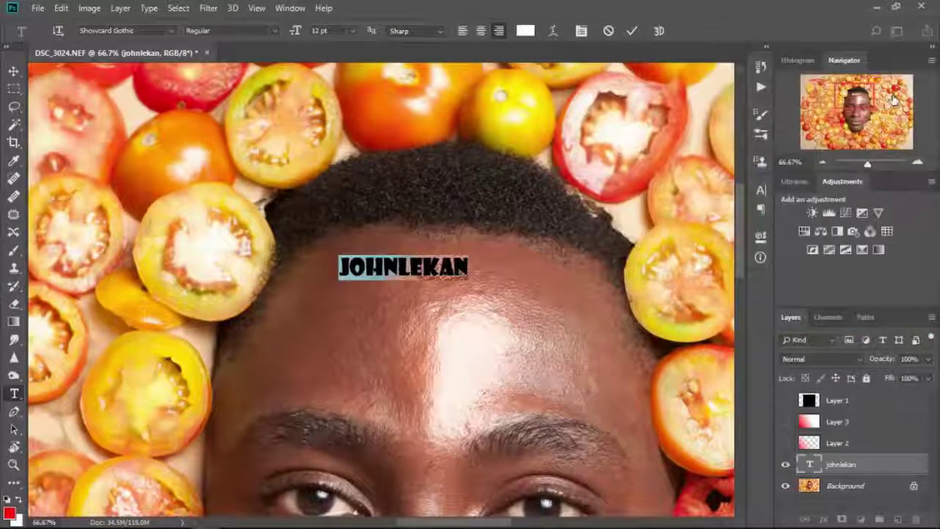
key("ctrl+0")
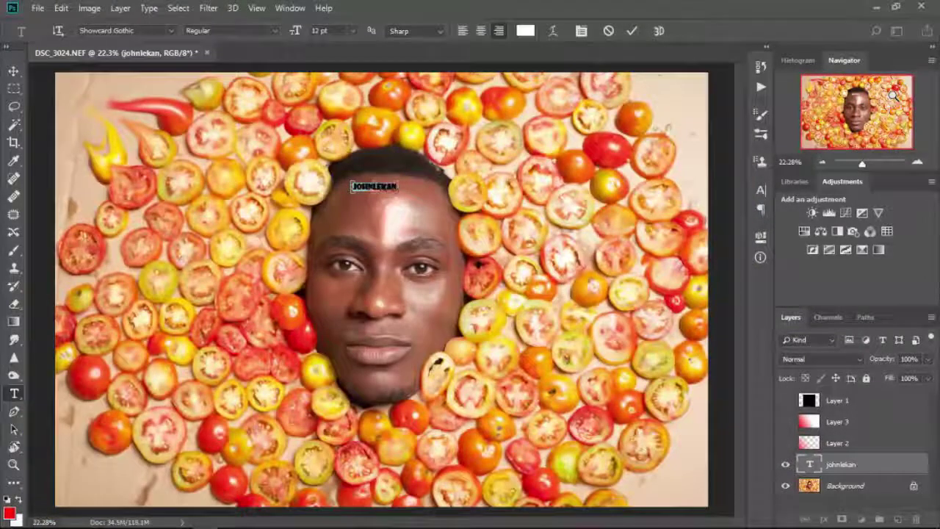
key("ctrl+minus")
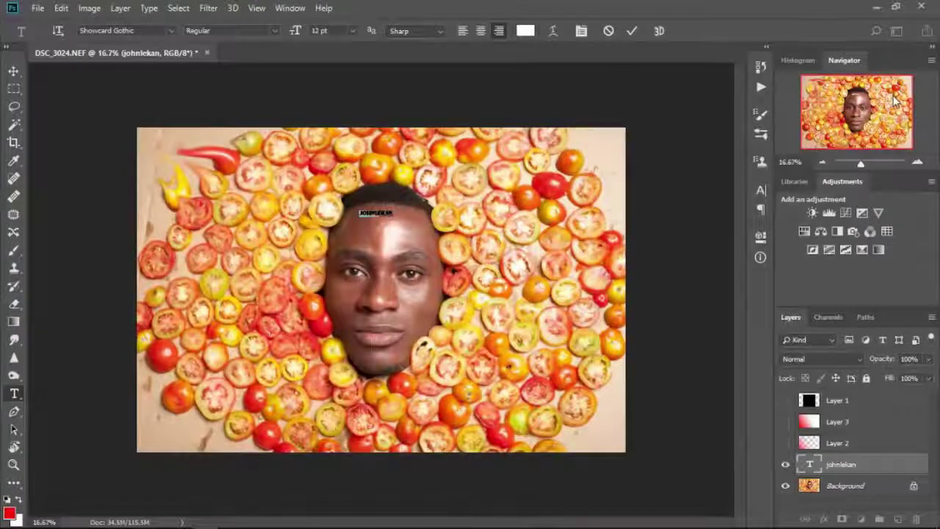
- Make Layer 2 active, pick the Pen tool, and zoom in on the face to 50%
left_click(841, 444)
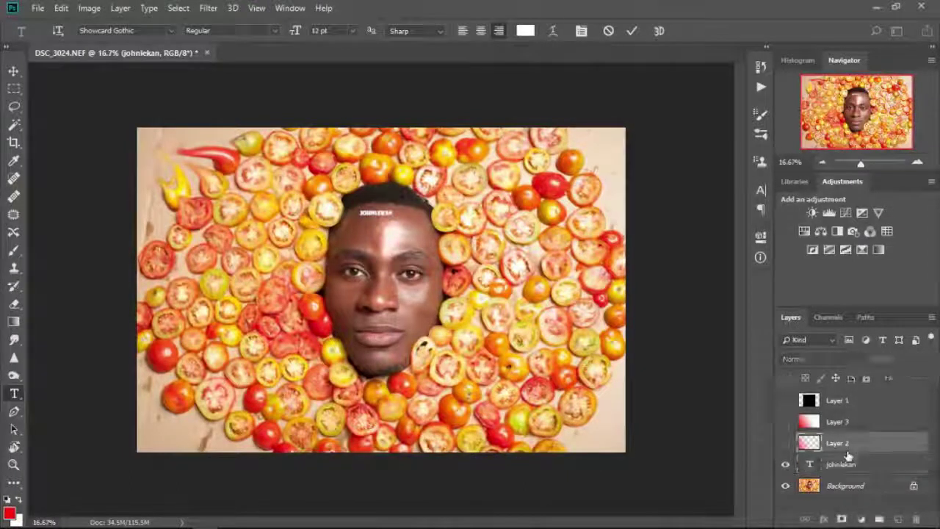
left_click(11, 418)
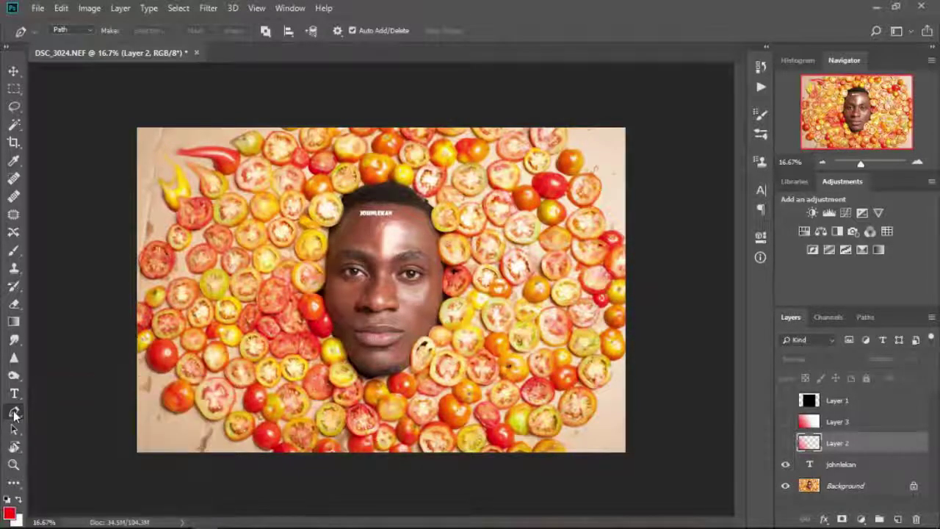
key("ctrl+plus")
key("ctrl+plus")
key("ctrl+plus")
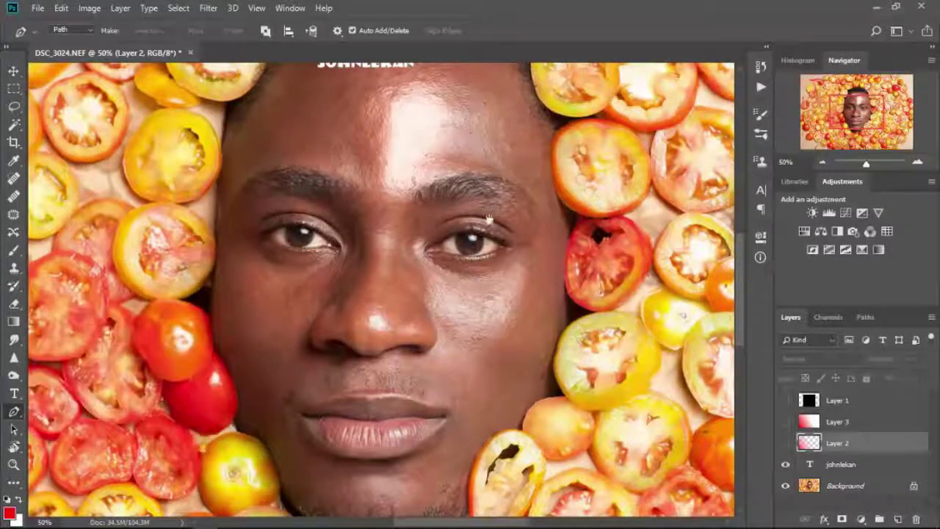
left_click_drag(488, 222, 392, 305)
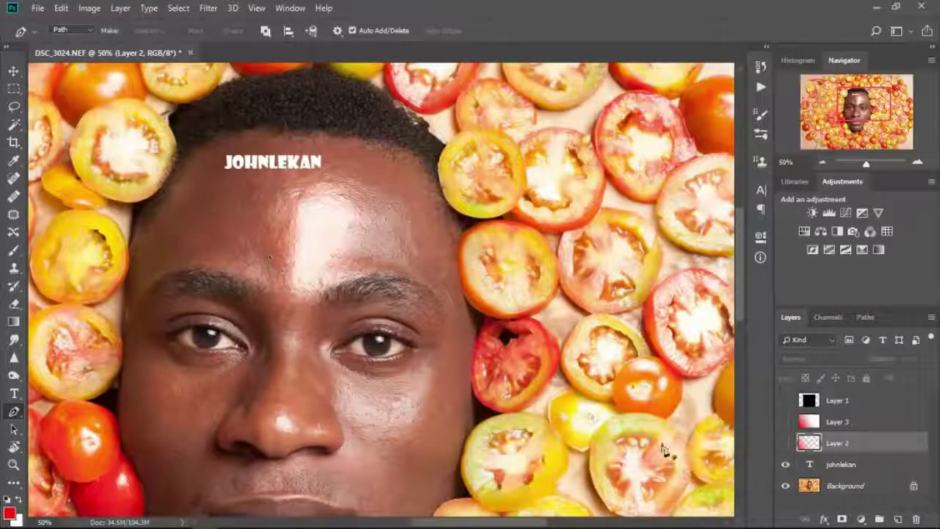
- Select the Background layer, hide the name text layer, and place a first anchor on the forehead
left_click(884, 490)
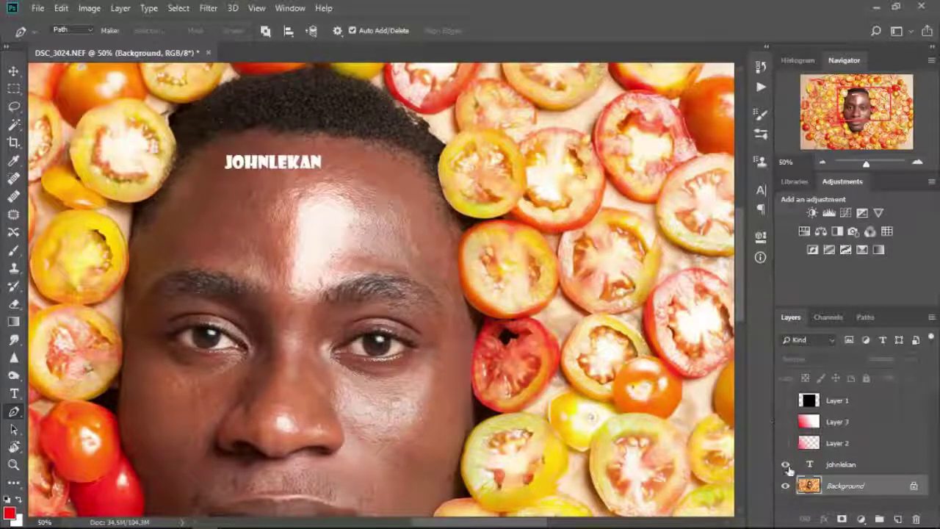
left_click(786, 466)
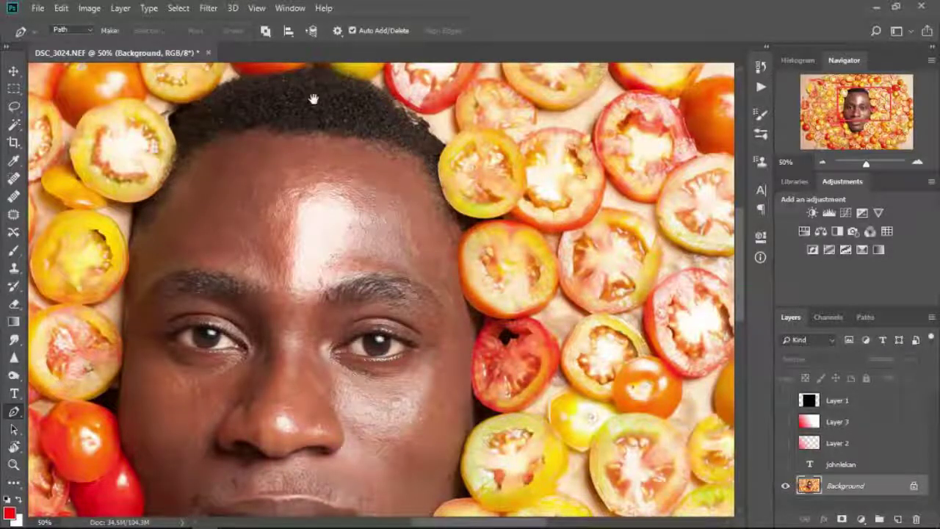
left_click_drag(260, 164, 357, 281)
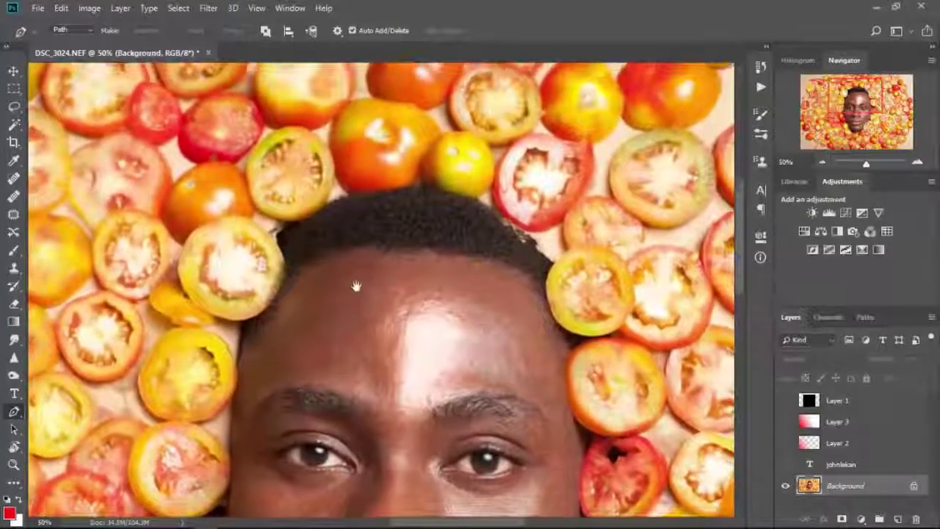
left_click(357, 282)
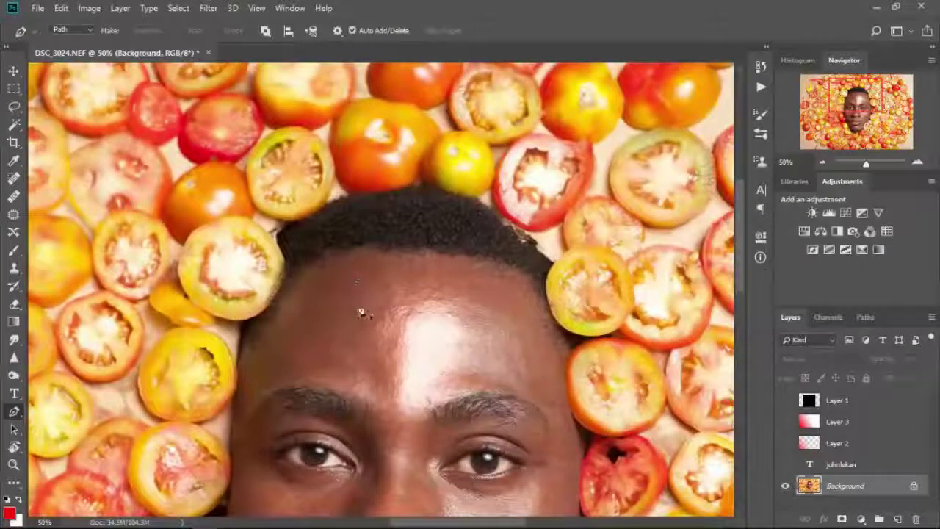
- Trace the hairline left to right with a run of Pen anchors, then add points back up
left_click(326, 262)
left_click(338, 254)
left_click(376, 252)
left_click(408, 258)
left_click(436, 259)
left_click(458, 257)
left_click(474, 259)
left_click(493, 272)
left_click(502, 284)
left_click(535, 304)
left_click(540, 322)
left_click(544, 330)
left_click(565, 356)
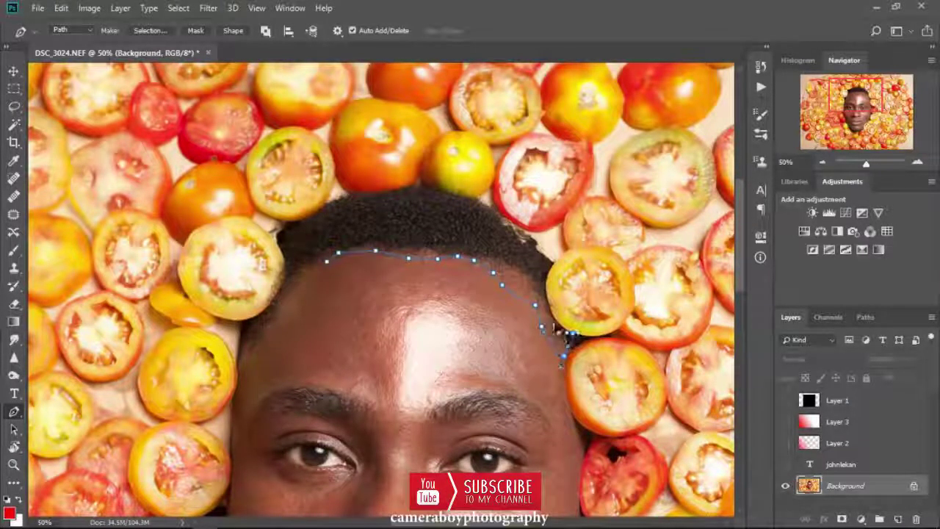
left_click(546, 288)
left_click(547, 271)
left_click(553, 259)
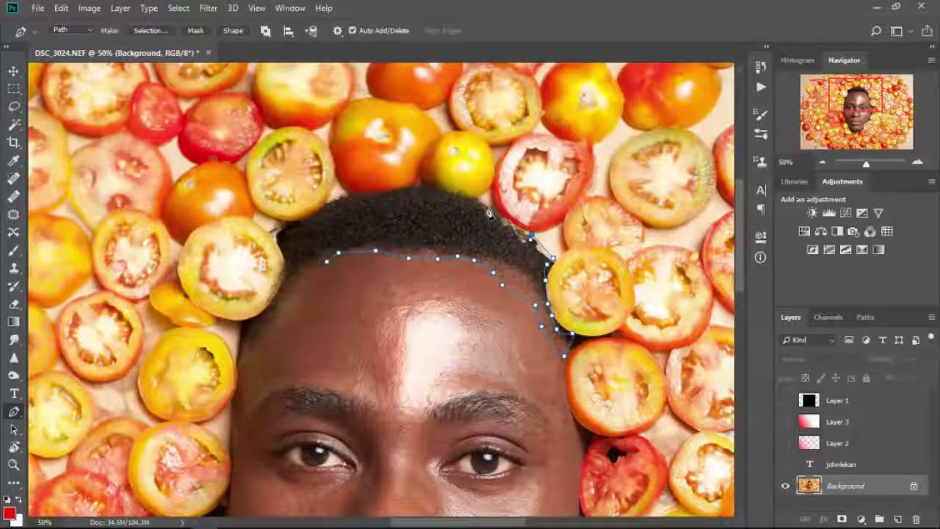
- Curve the path over the top of the hair and continue it down the face's left edge
left_click(282, 242)
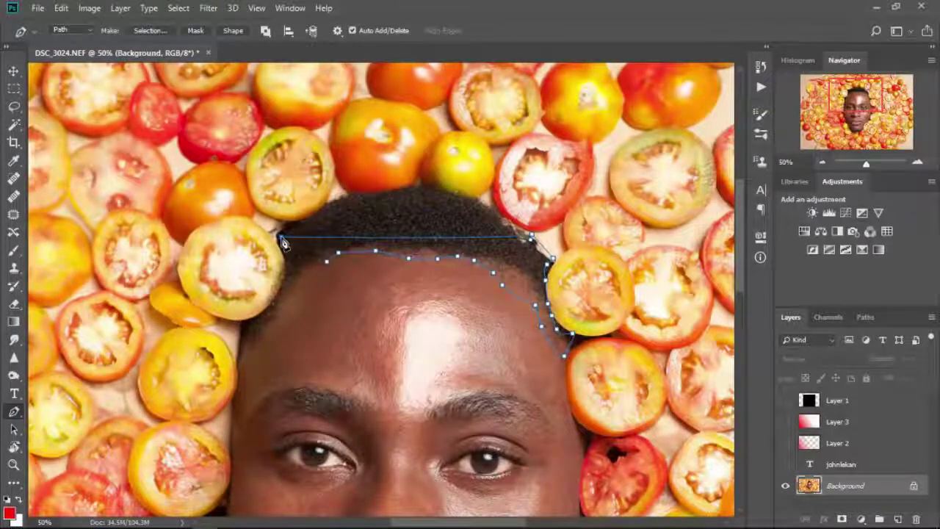
left_click_drag(284, 242, 151, 342)
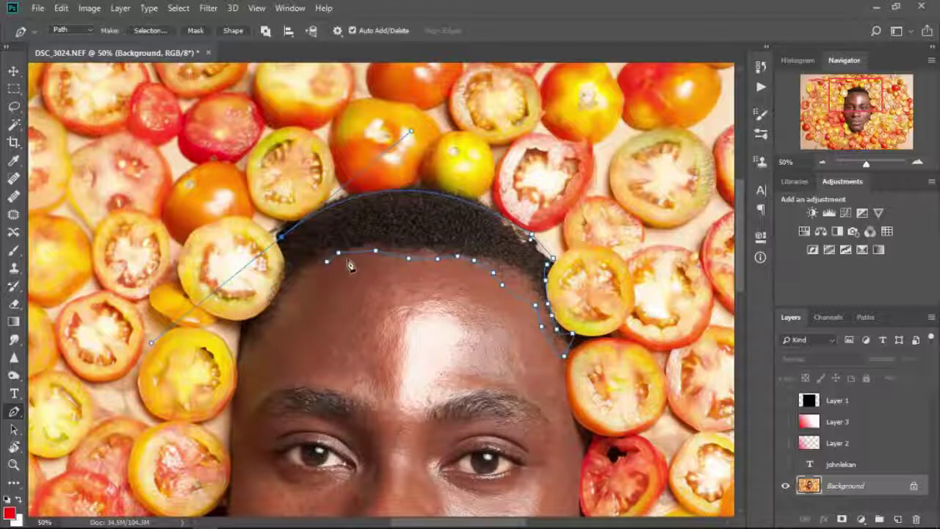
left_click(281, 239, "alt")
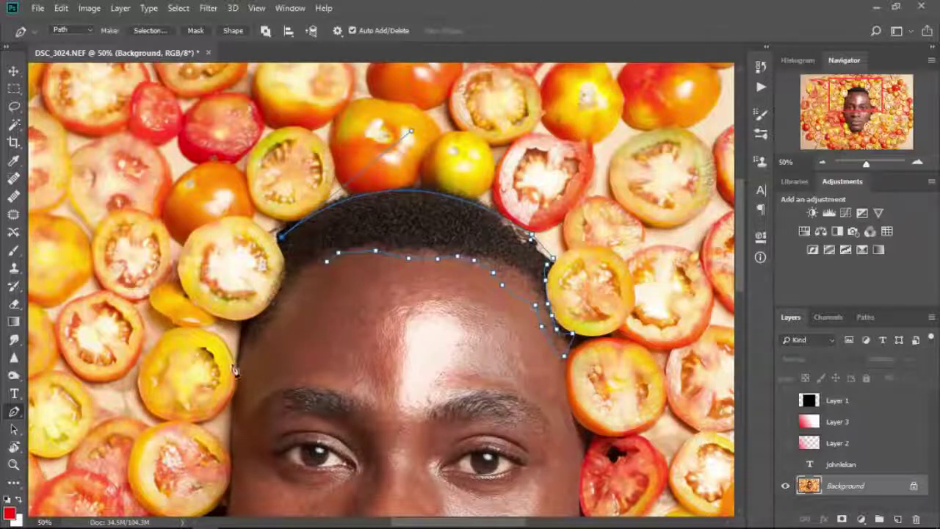
left_click_drag(241, 358, 235, 459)
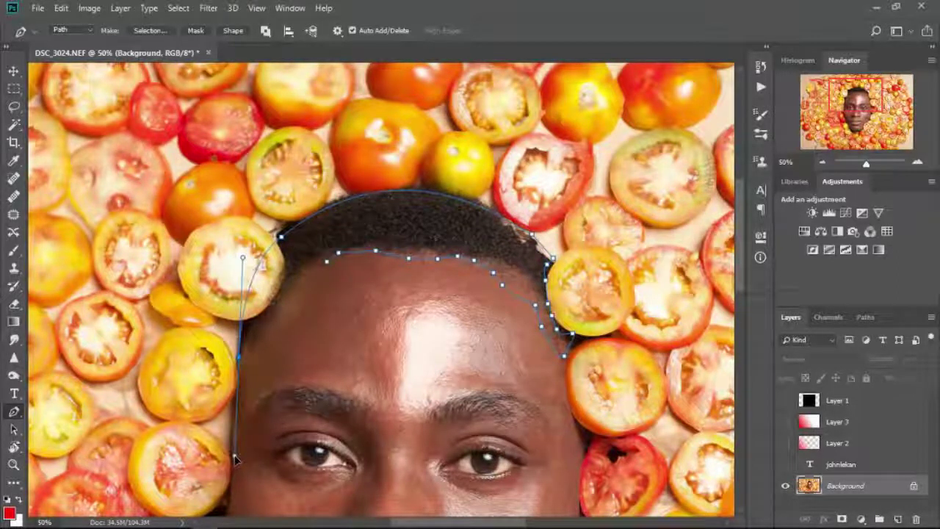
left_click(240, 358, "alt")
left_click_drag(294, 384, 374, 163)
left_click_drag(308, 297, 312, 332)
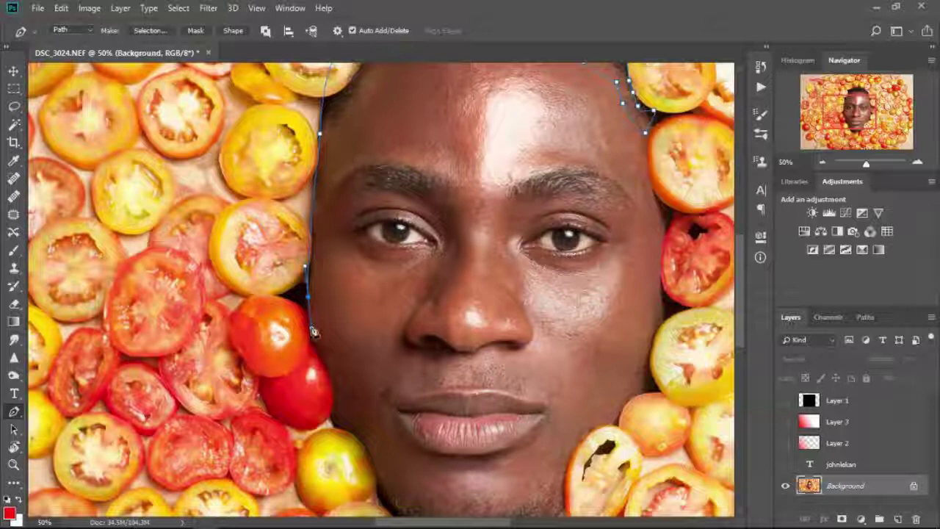
- Continue the path down the lower face edge and along the jaw over the yellow tomato
left_click(307, 298, "alt")
left_click_drag(332, 401, 344, 387)
left_click_drag(350, 413, 332, 420)
left_click(327, 423)
left_click(335, 429)
left_click(344, 430)
left_click(353, 430)
left_click(360, 426)
left_click(363, 435)
left_click(366, 447)
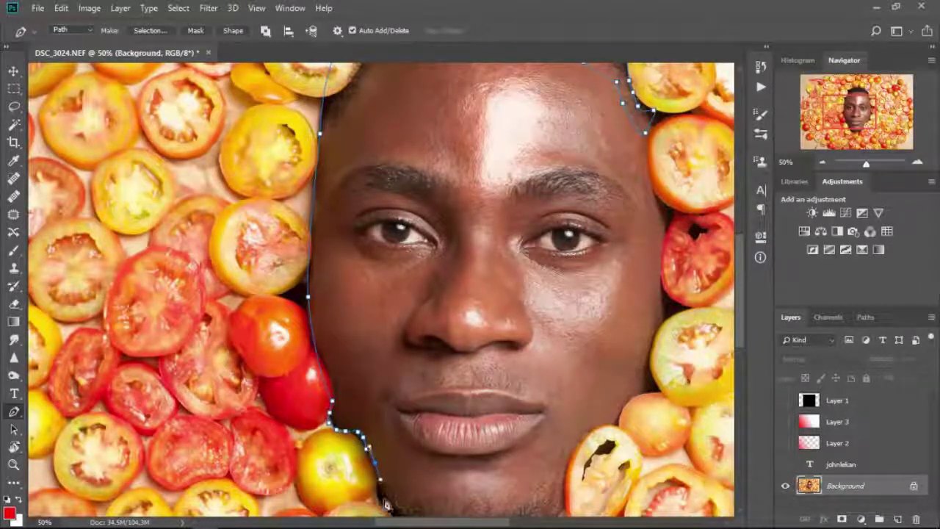
- Curve the path around the chin and start it up the right jaw edge
left_click_drag(487, 378, 421, 163)
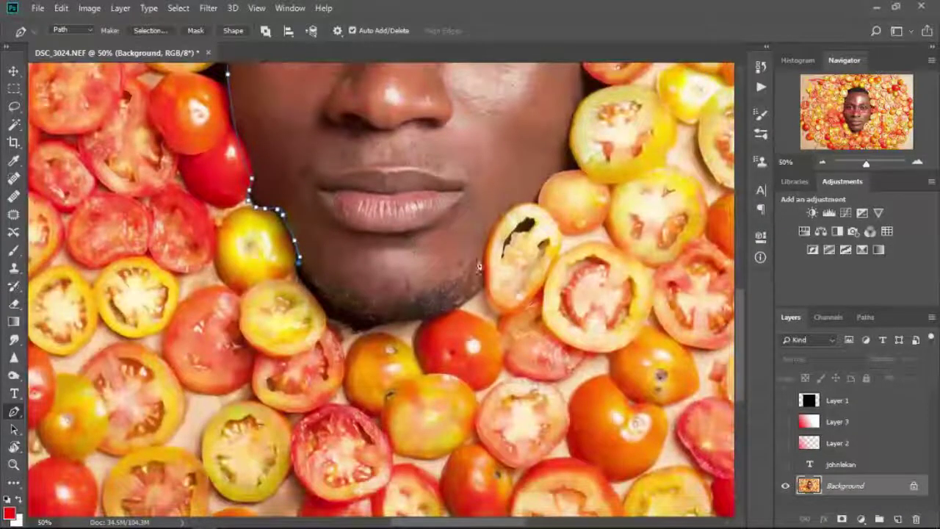
left_click_drag(483, 253, 514, 230)
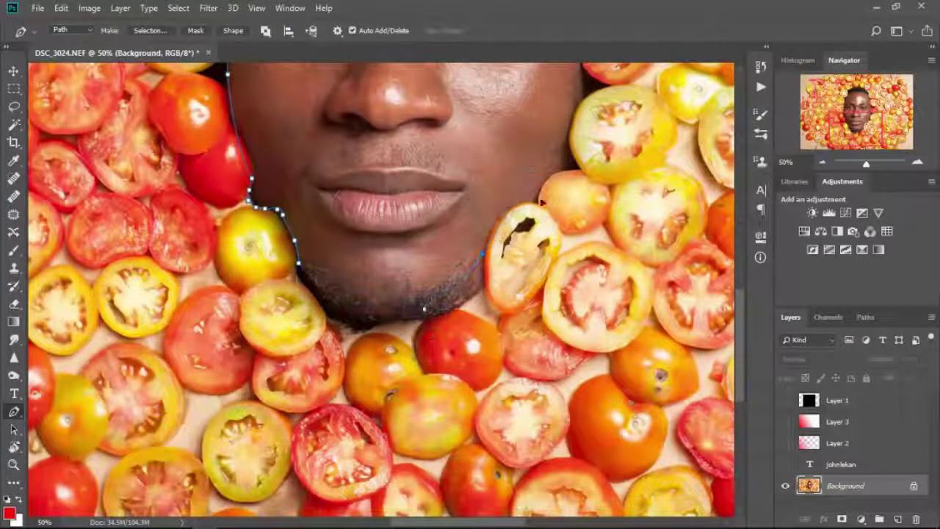
left_click_drag(596, 100, 554, 131)
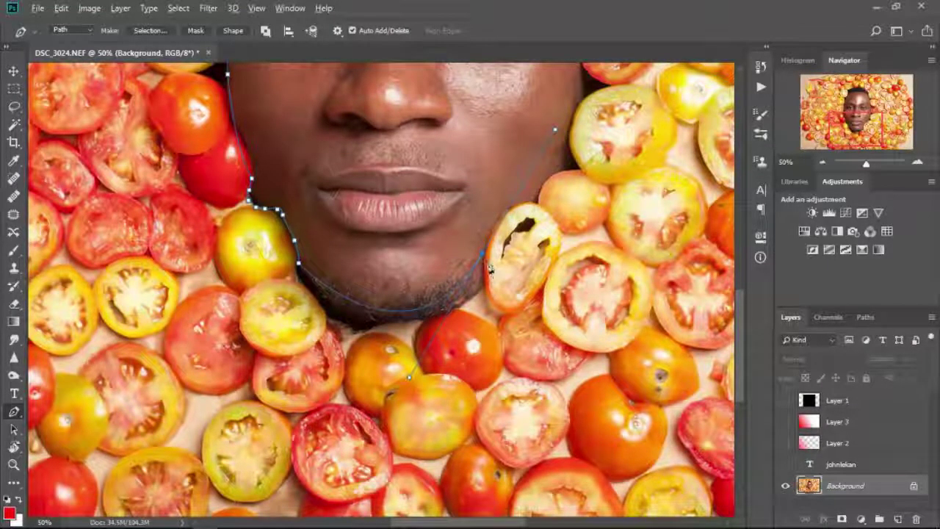
left_click(482, 251, "alt")
left_click_drag(557, 181, 503, 368)
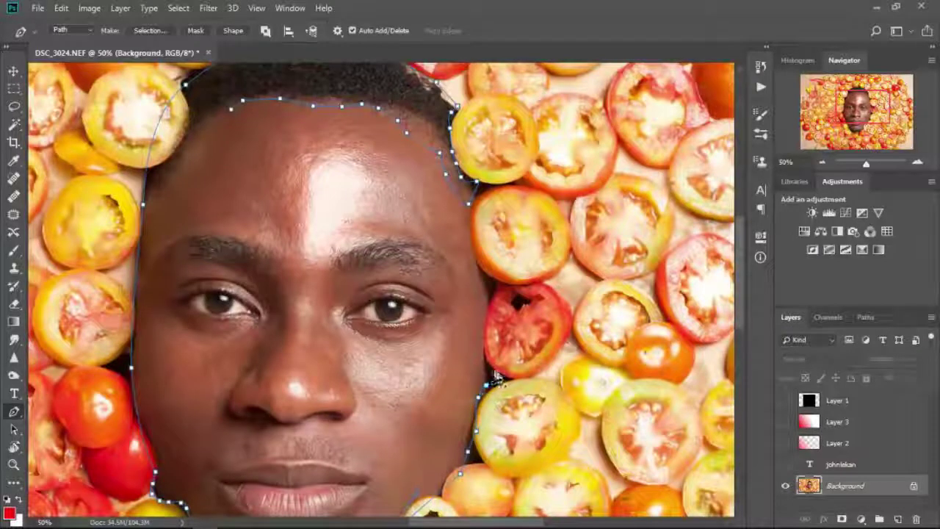
left_click(486, 330)
- Add anchors up the right cheek, ending with a curved point near the right hairline
left_click(491, 282)
left_click(478, 261)
left_click(468, 235)
left_click(467, 214)
left_click(469, 200)
left_click(476, 188)
left_click_drag(479, 181, 471, 211)
- Undo the last direction handle, load the face path as a selection, and pan with the Hand tool
key("ctrl+z")
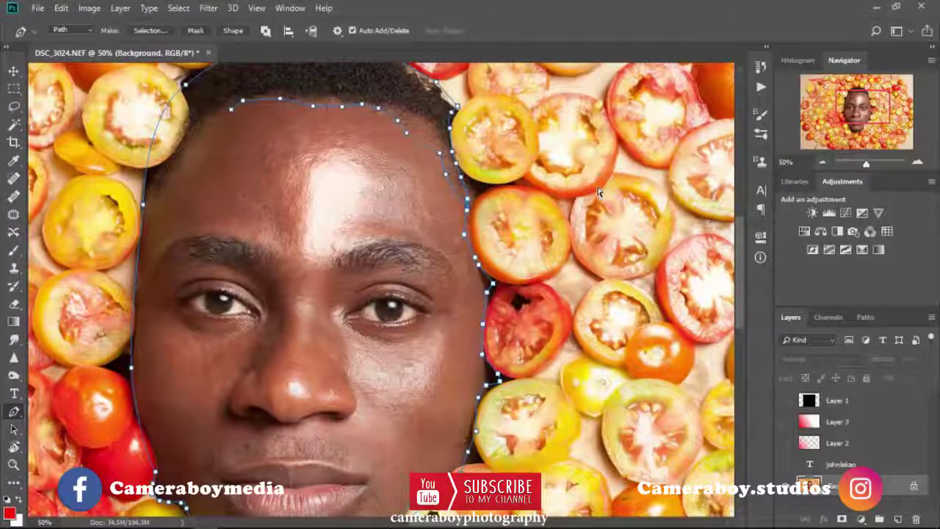
key("ctrl+Return")
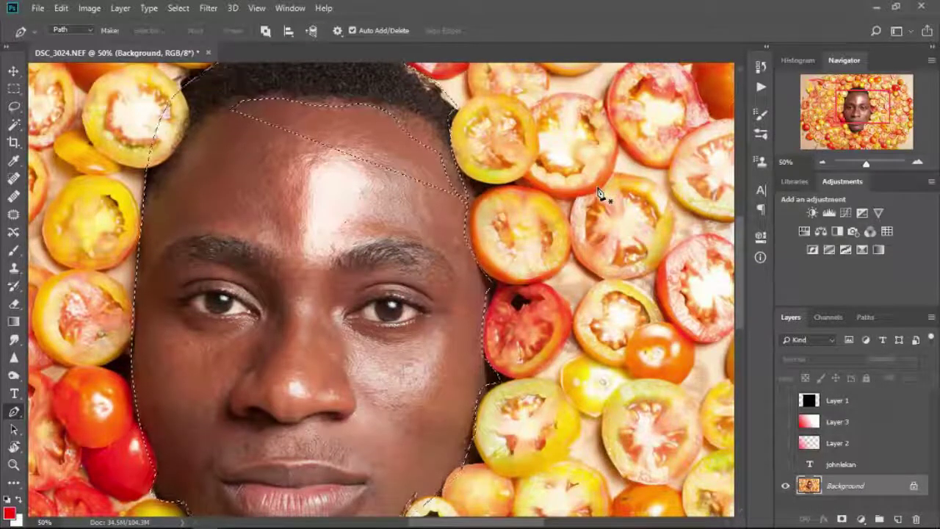
left_click(13, 448)
right_click(13, 448)
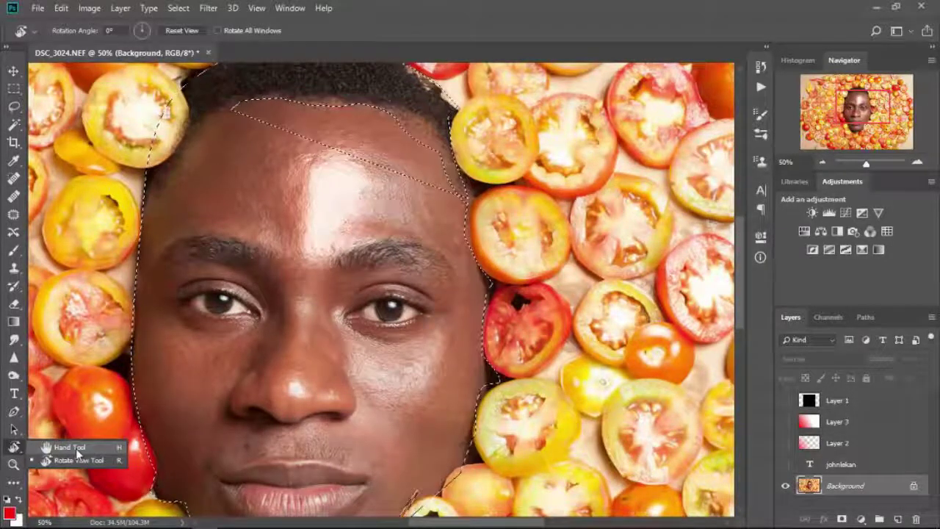
left_click(76, 448)
left_click_drag(148, 411, 572, 154)
left_click_drag(471, 209, 548, 244)
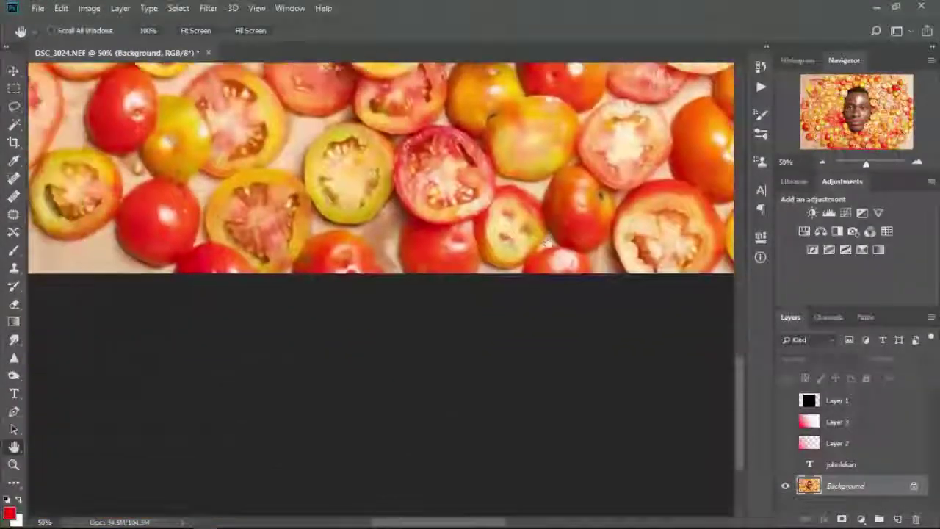
- Zoom in on the tomatoes, fit the image on screen, then deselect the face
left_click(14, 470)
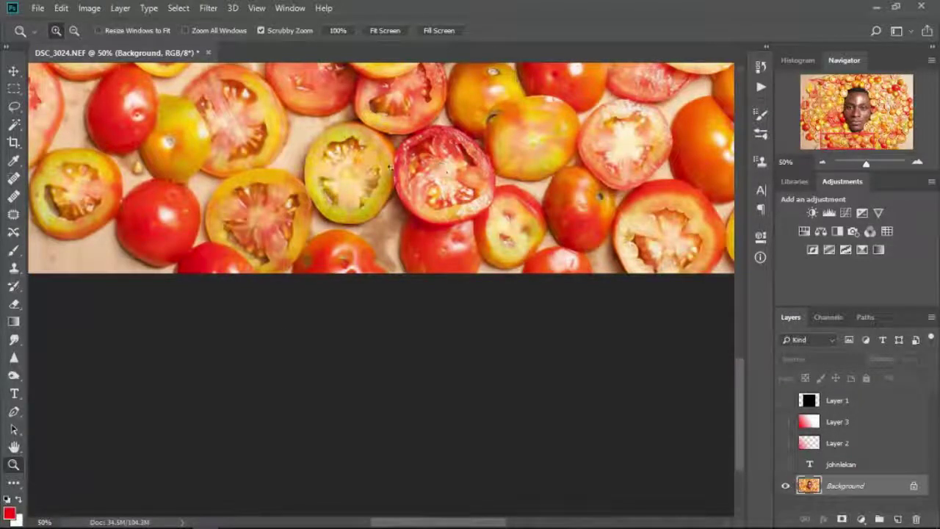
left_click_drag(268, 110, 356, 383)
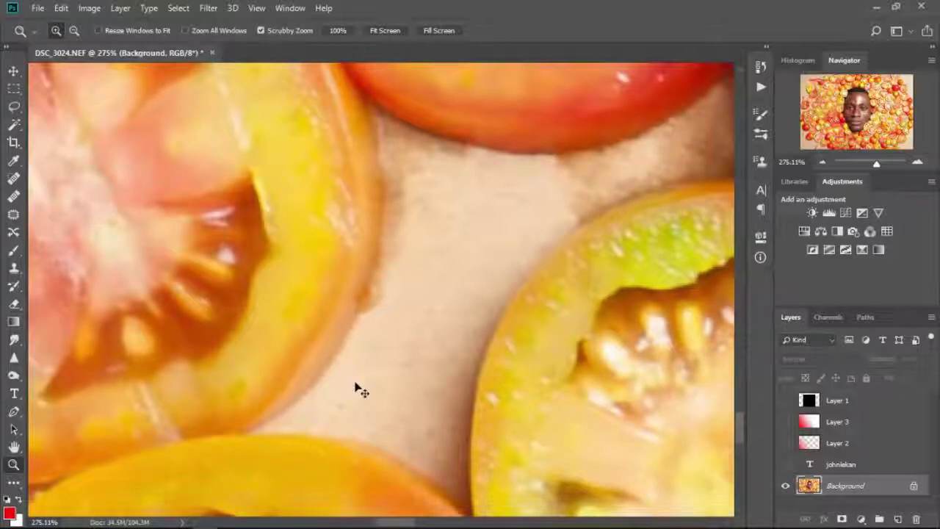
key("ctrl+0")
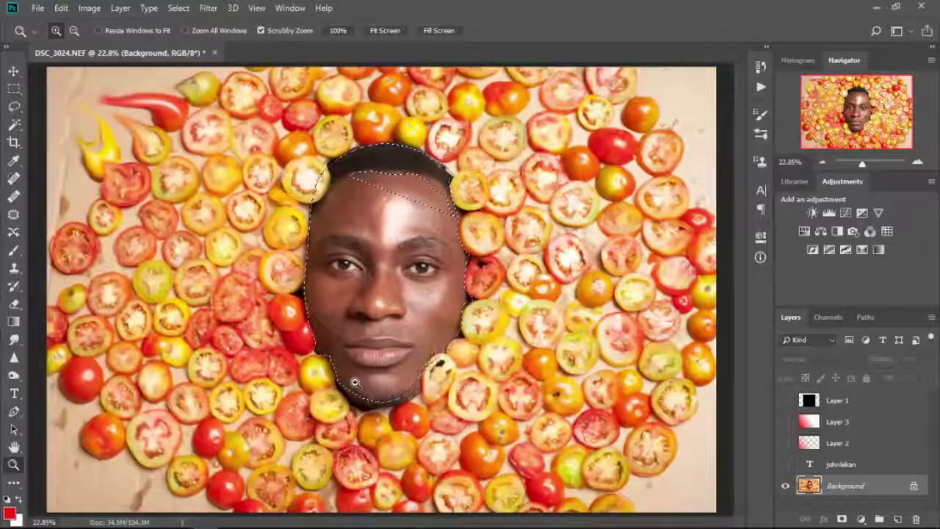
key("ctrl+d")
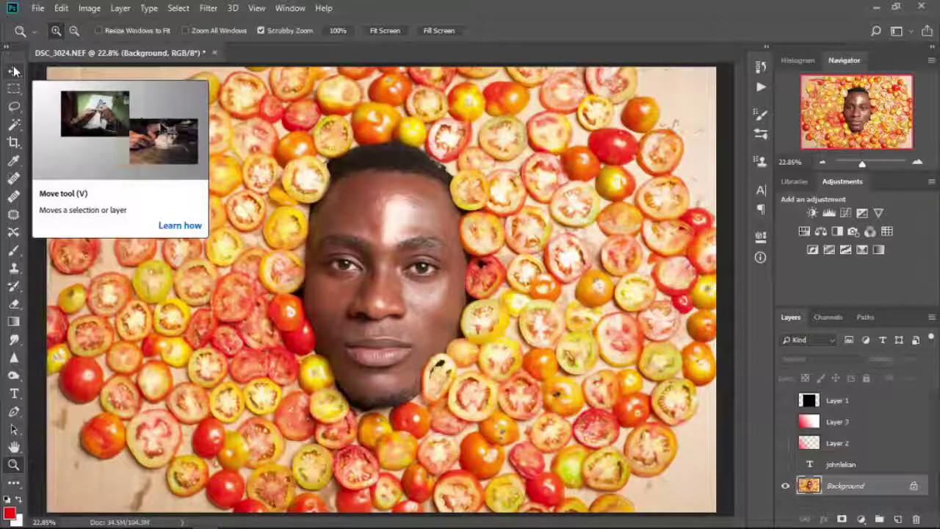
left_click(406, 138)
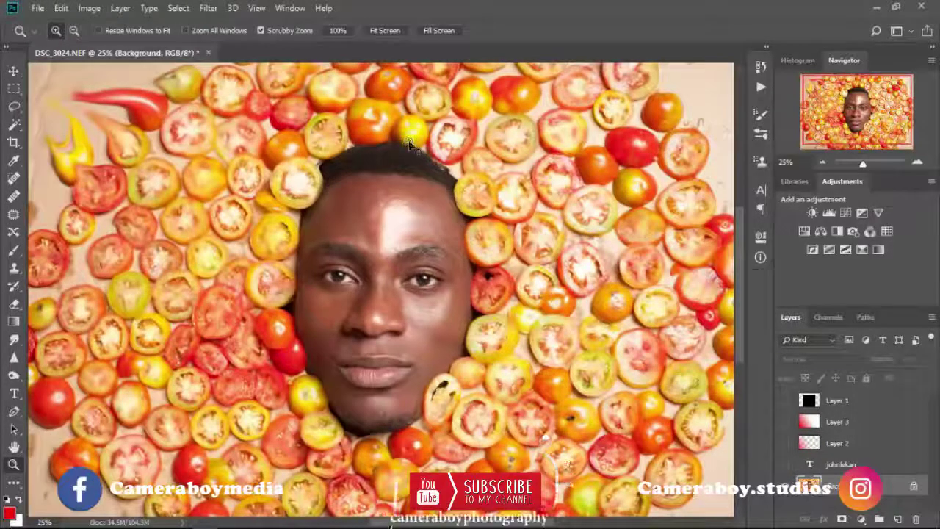
key("ctrl+0")
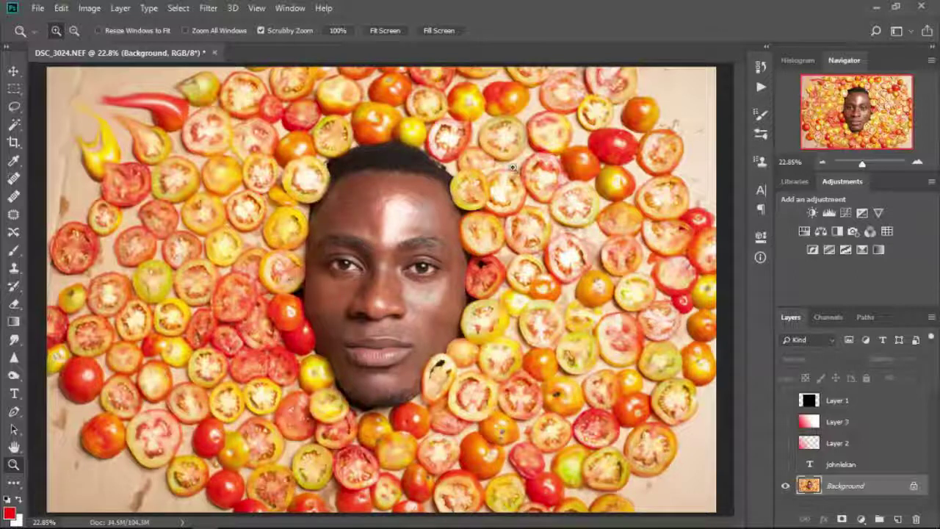
left_click(785, 403)
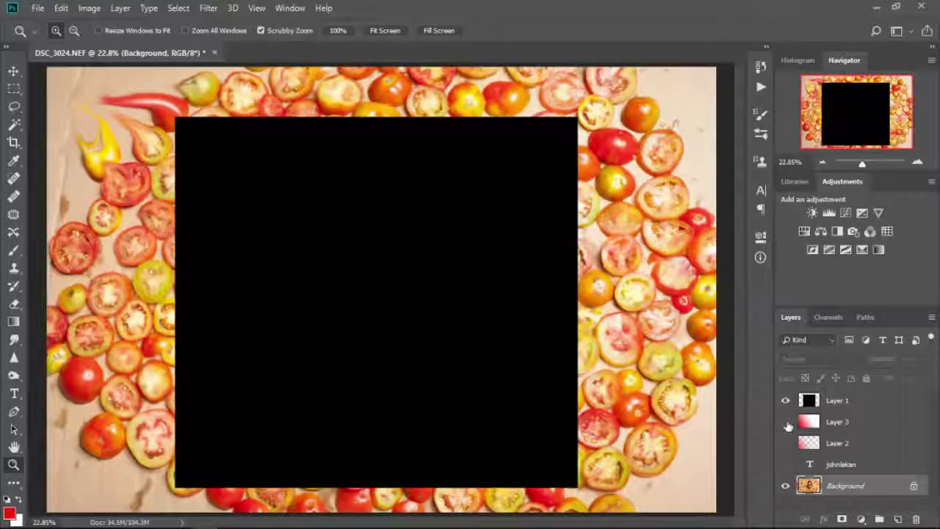
left_click(785, 423)
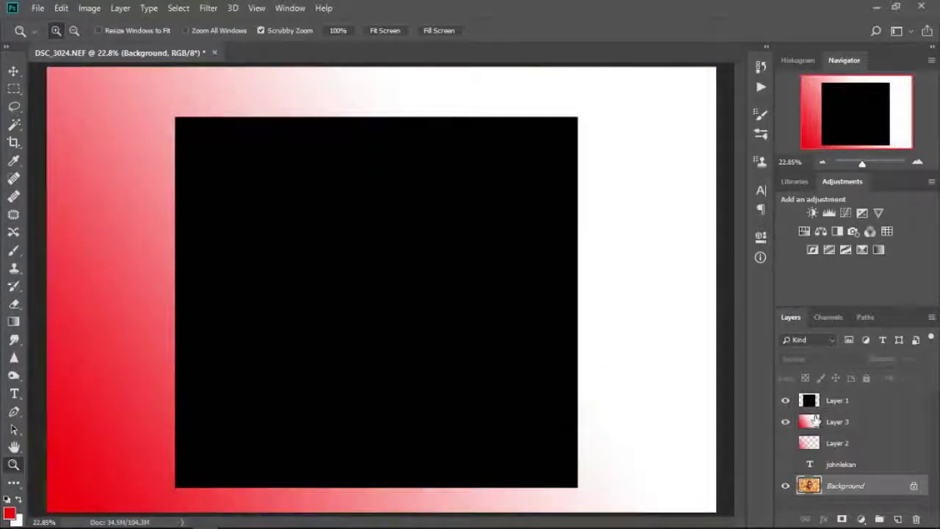
left_click(815, 423)
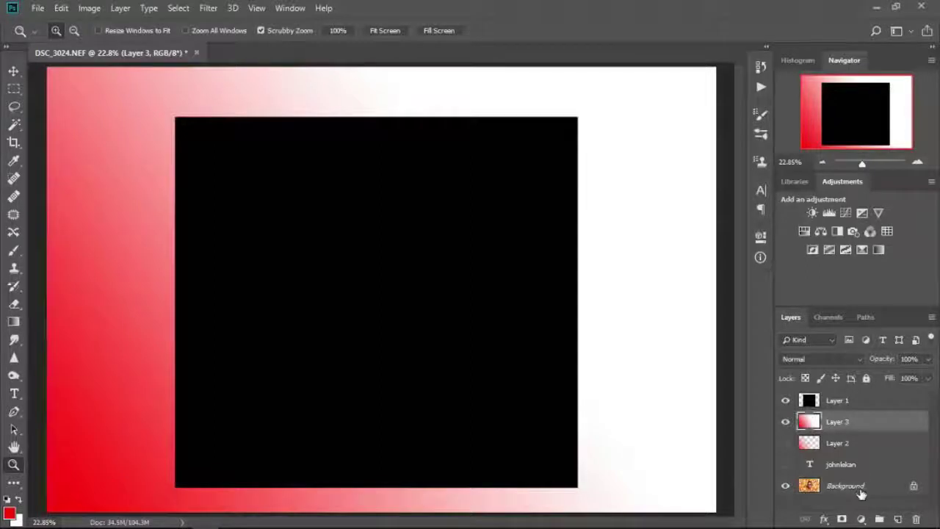
left_click(785, 464)
left_click(785, 443)
left_click(839, 465)
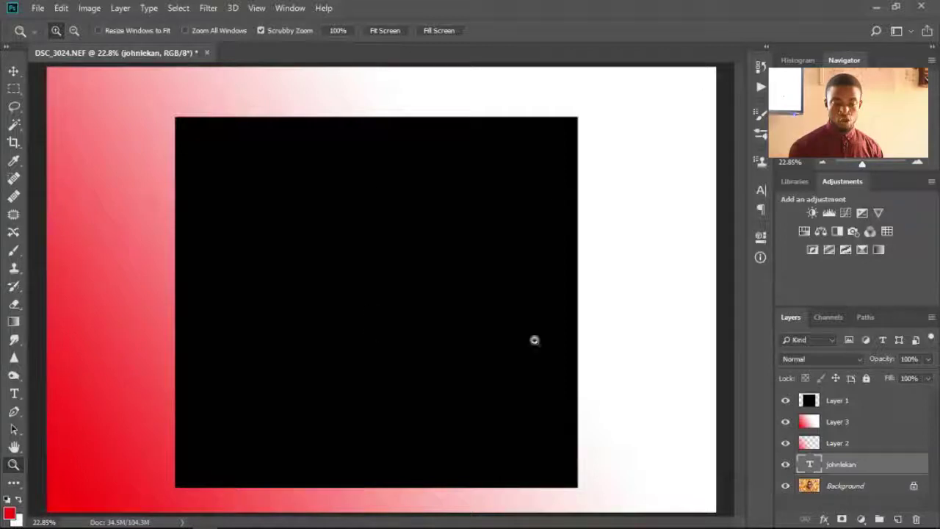
left_click_drag(848, 472, 841, 392)
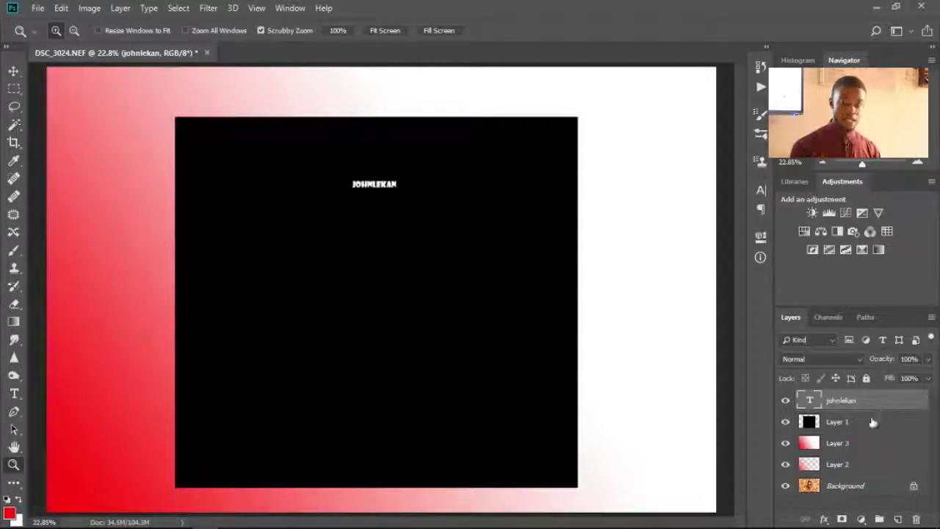
left_click(785, 400)
left_click(785, 421)
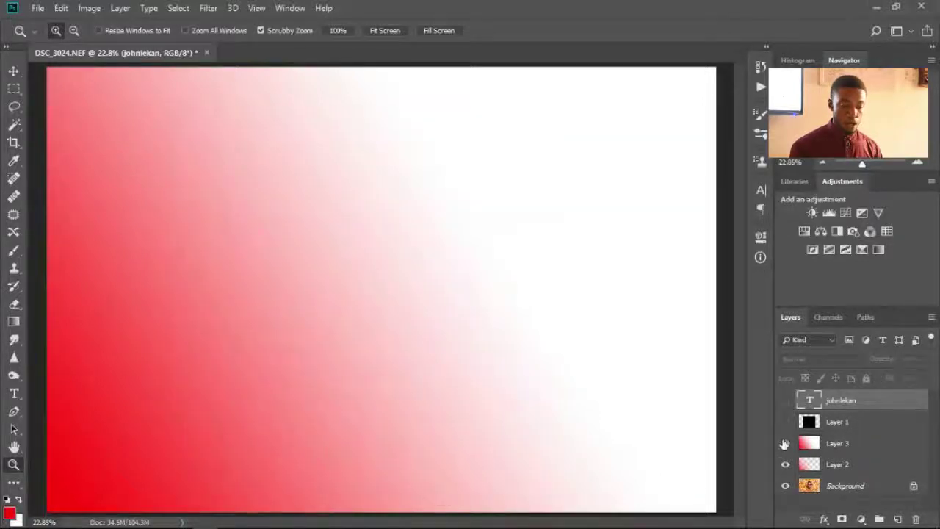
left_click(784, 443)
left_click(786, 464)
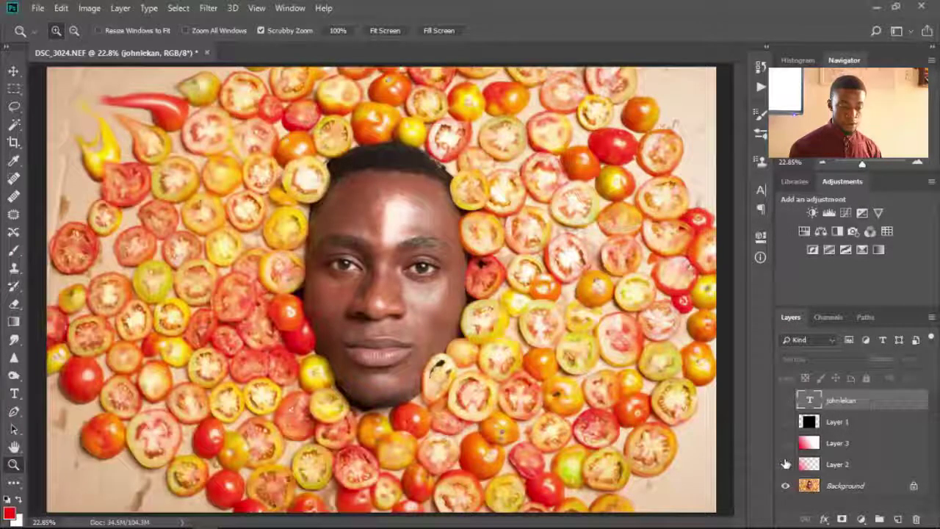
- Select the Background layer and open the Window menu
left_click(839, 488)
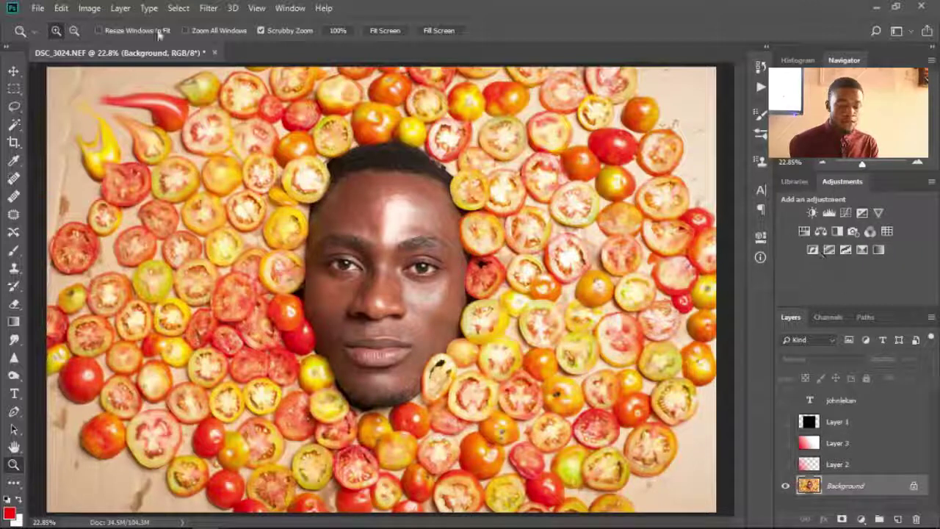
left_click(290, 8)
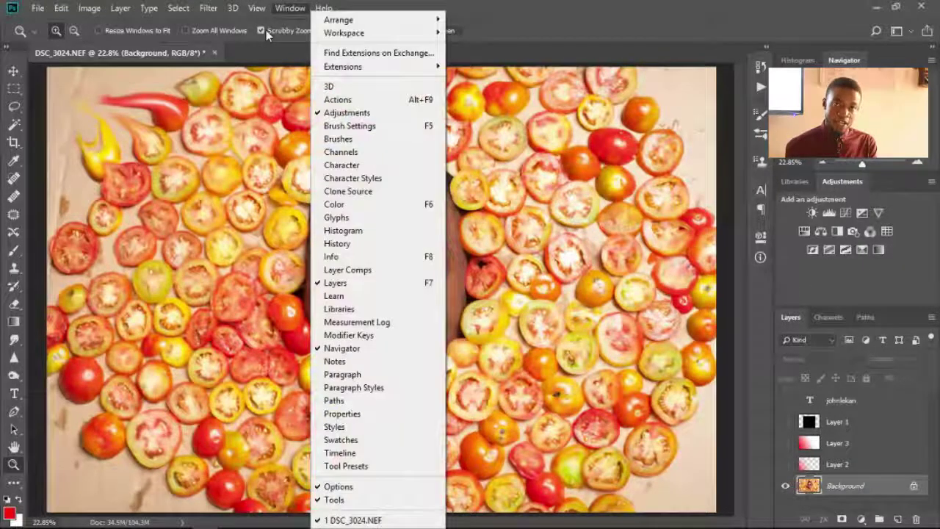
- Test the Levels white, black and midtone sliders, leaving midtone about 1.04, and collapse Properties
left_click(375, 115)
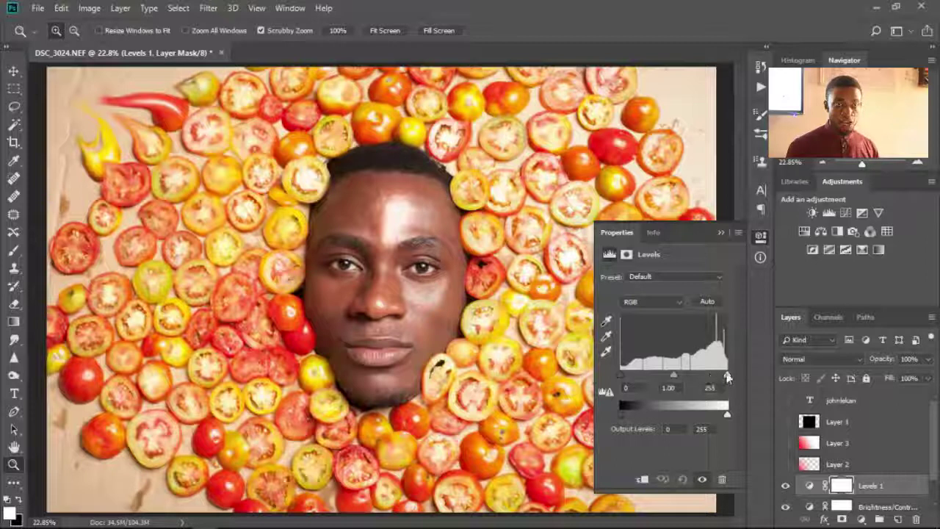
left_click_drag(726, 377, 756, 376)
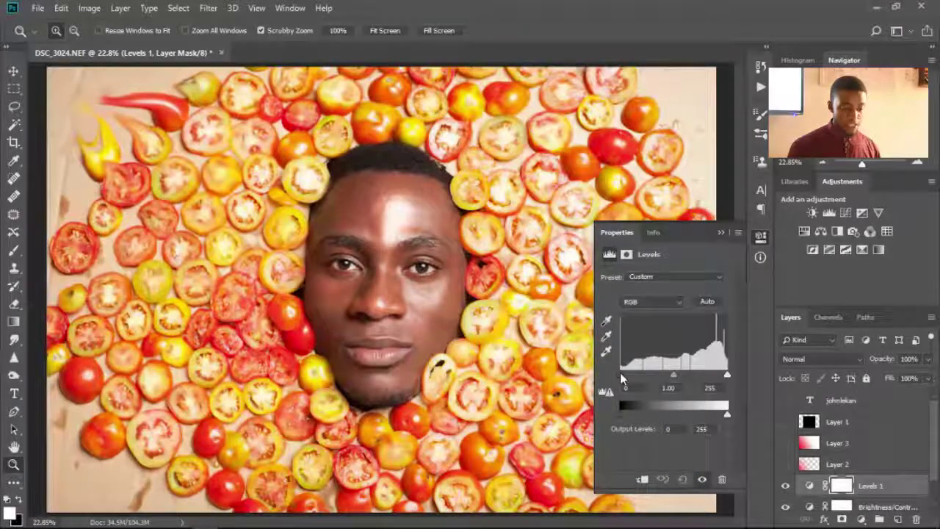
left_click_drag(623, 375, 654, 376)
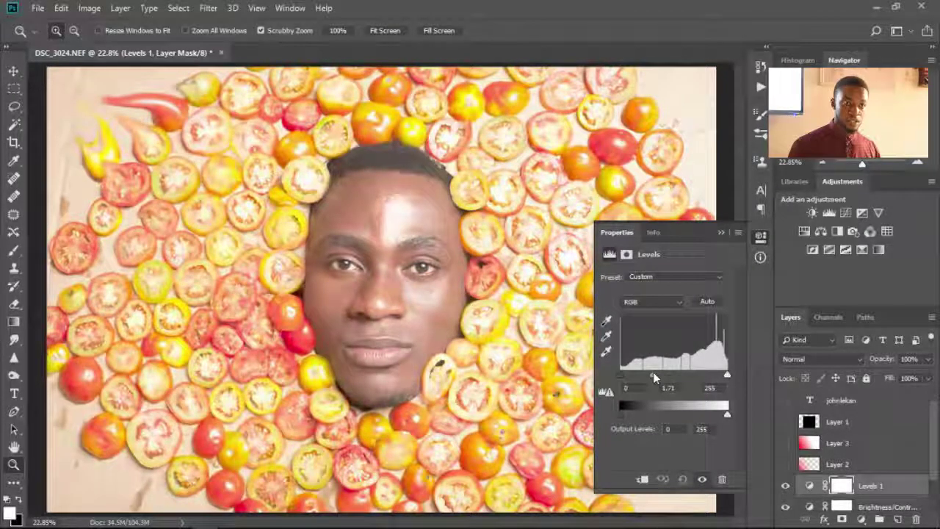
left_click_drag(655, 376, 672, 383)
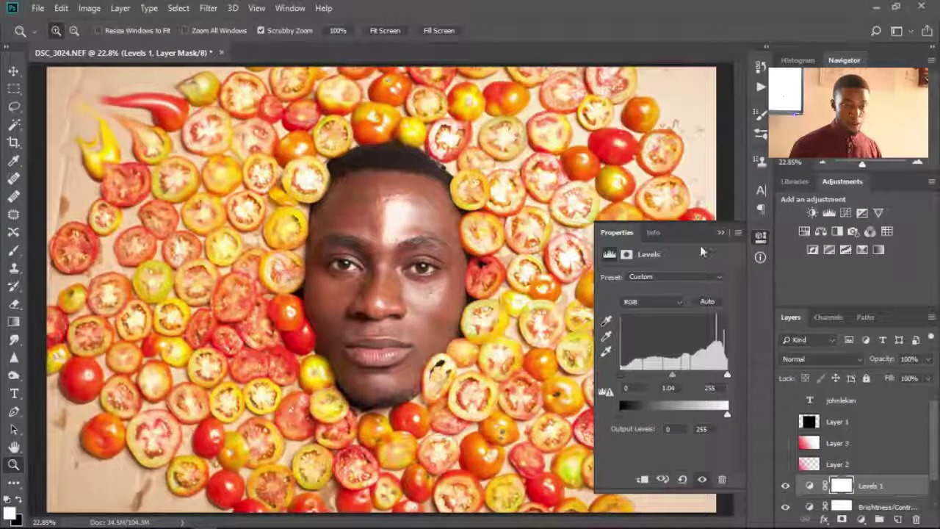
left_click(720, 232)
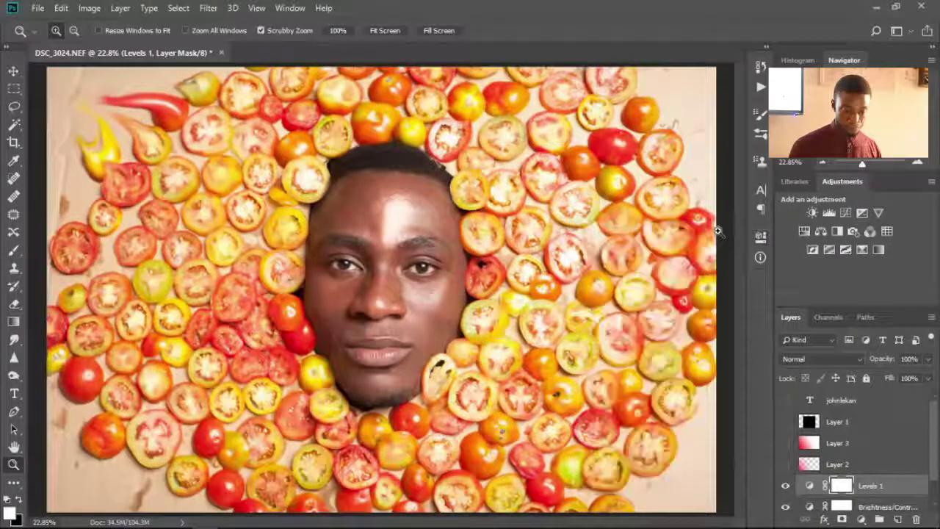
- Add Curves 1, trial-bend the white, black and midtone points, then restore a straight curve
left_click(846, 213)
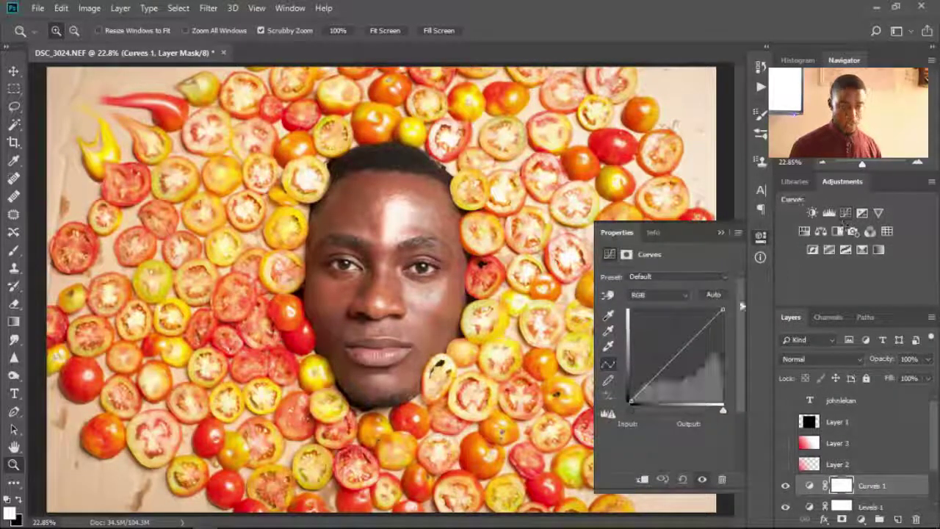
left_click_drag(595, 351, 523, 373)
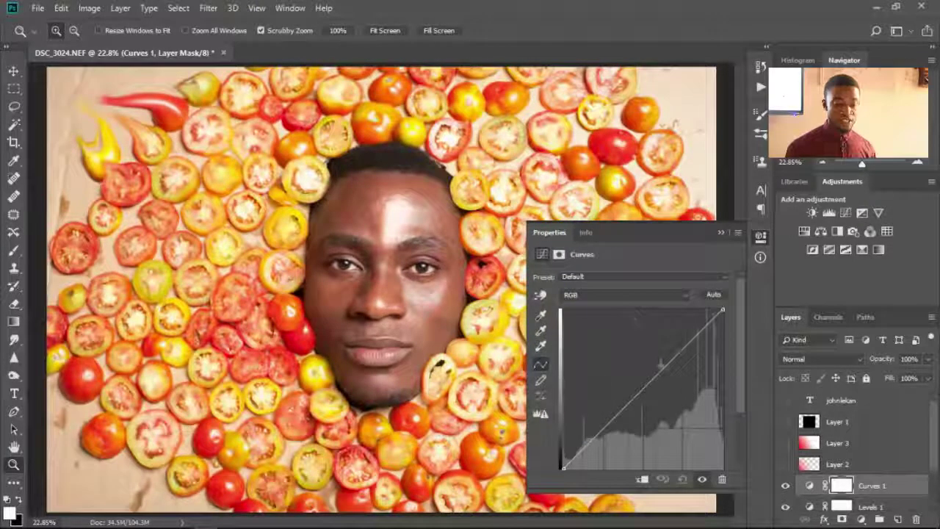
left_click_drag(740, 357, 736, 377)
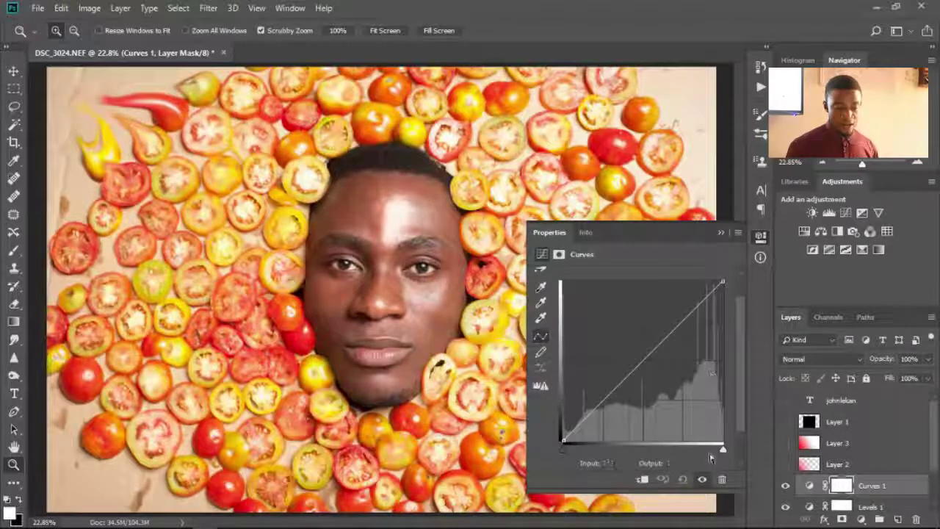
left_click_drag(723, 448, 722, 446)
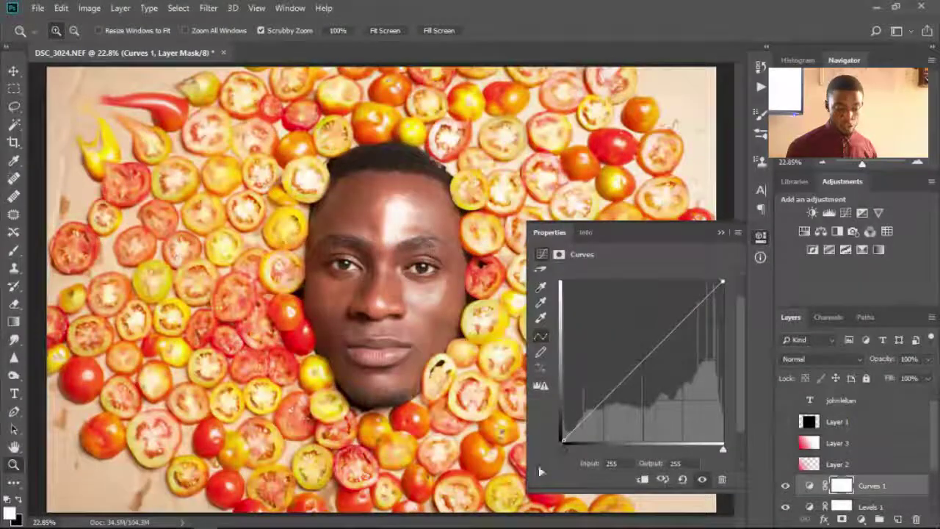
left_click_drag(562, 443, 519, 437)
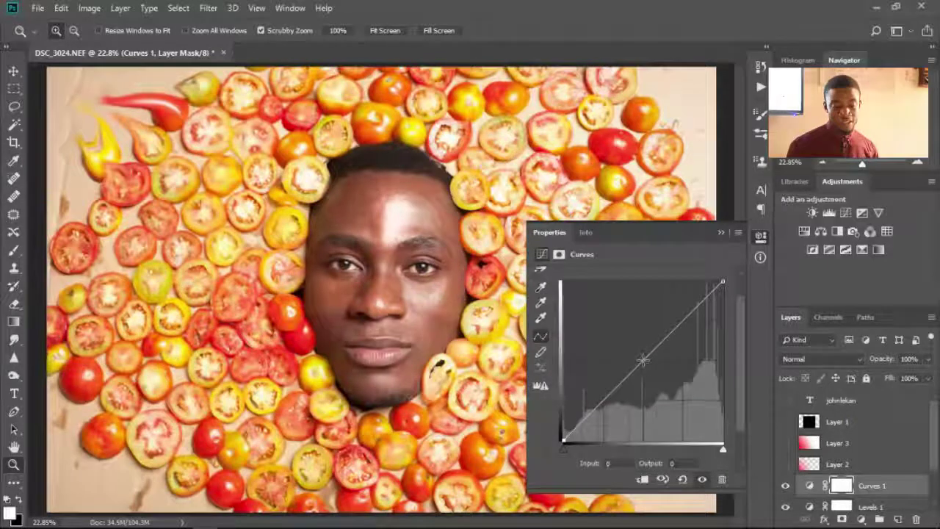
left_click_drag(643, 358, 644, 362)
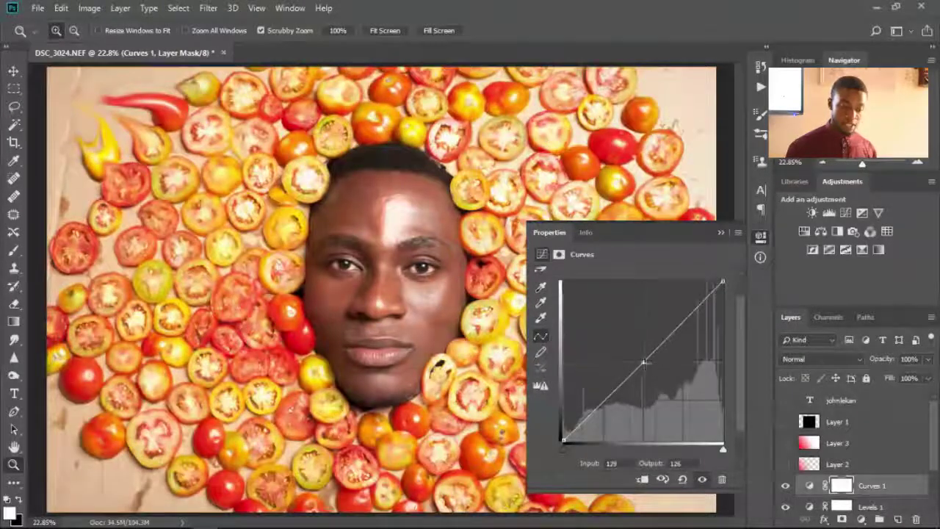
left_click_drag(723, 448, 727, 449)
left_click_drag(564, 443, 647, 453)
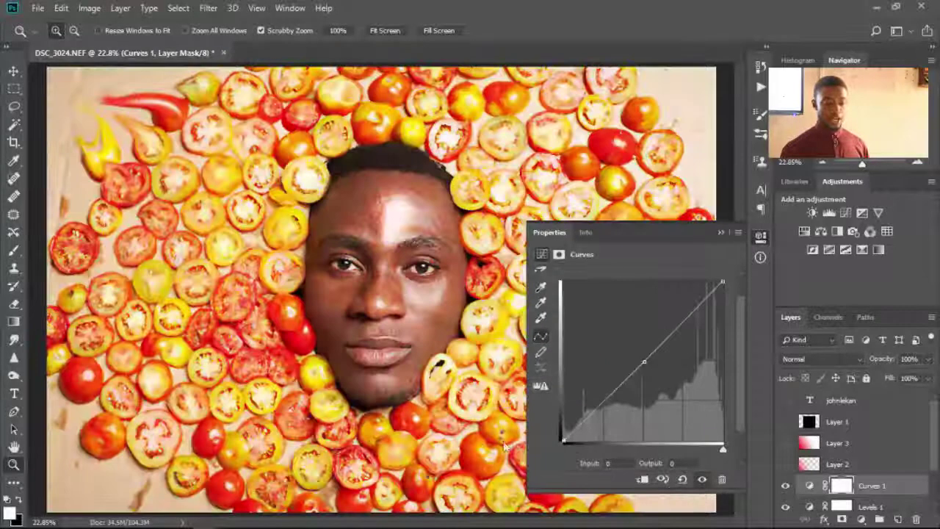
left_click_drag(645, 446, 562, 446)
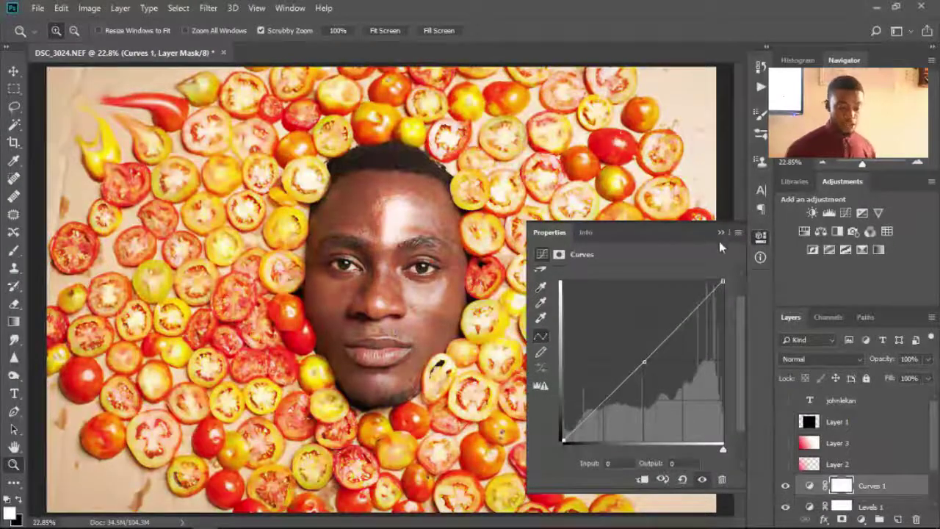
left_click(721, 233)
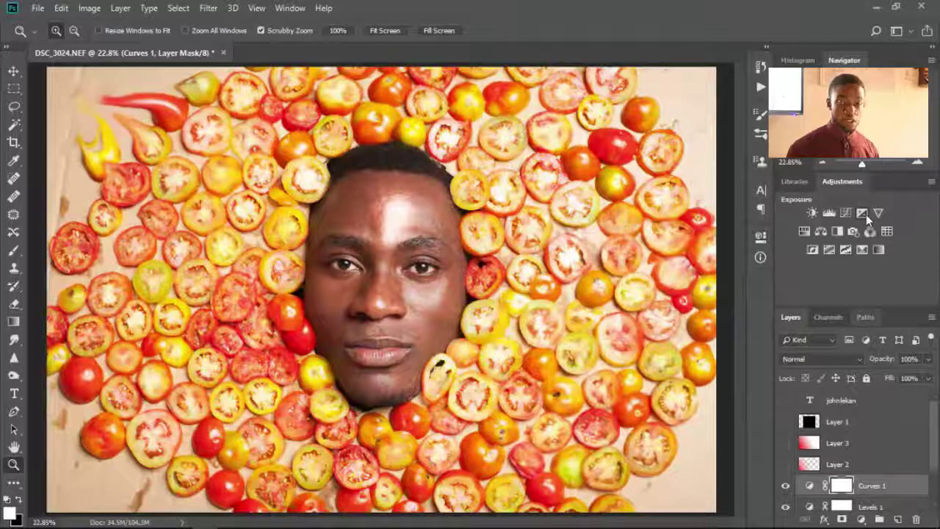
- Add an Exposure 1 layer, test the slider, and leave exposure at -0.19
left_click(864, 213)
left_click_drag(632, 312, 640, 367)
left_click(719, 233)
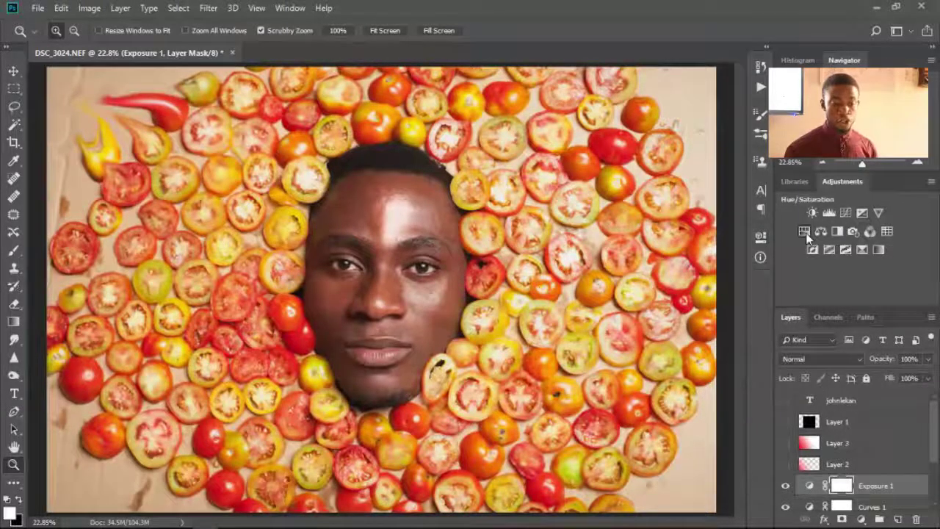
- Add Hue/Saturation 1, sweep saturation +100 to -100, settling at hue -18, saturation -5, lightness -7
left_click(805, 232)
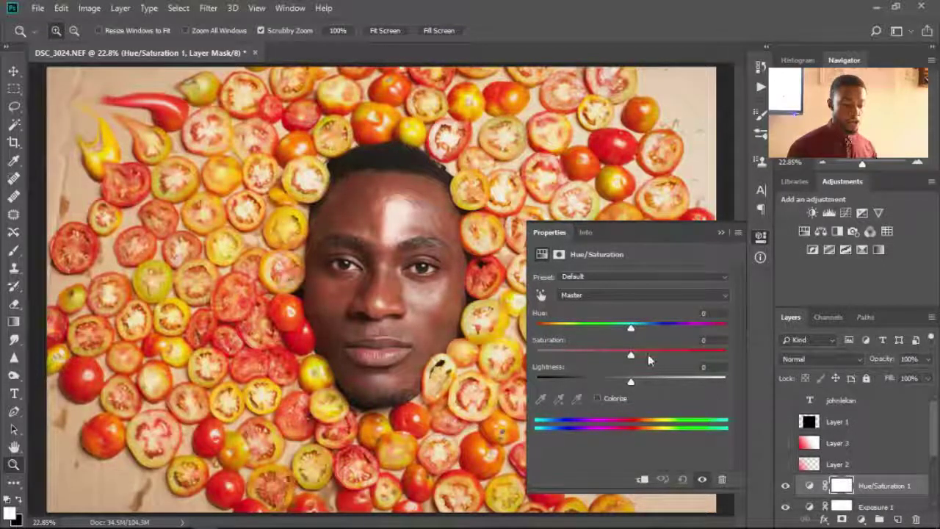
left_click_drag(630, 355, 725, 355)
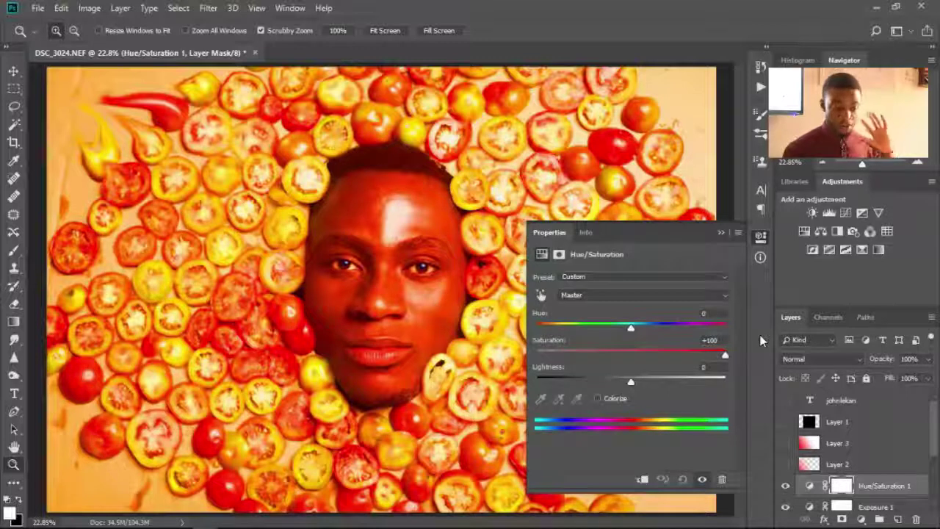
left_click_drag(725, 355, 454, 357)
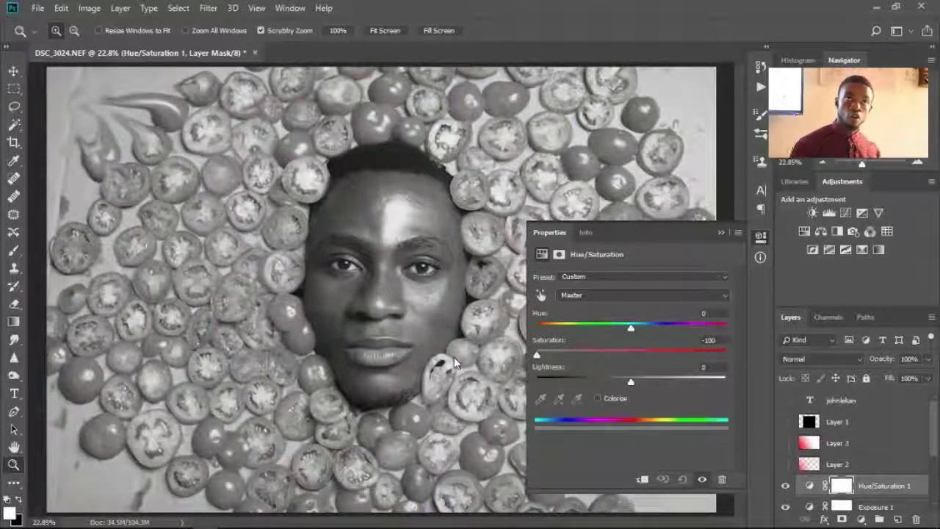
left_click_drag(537, 355, 625, 380)
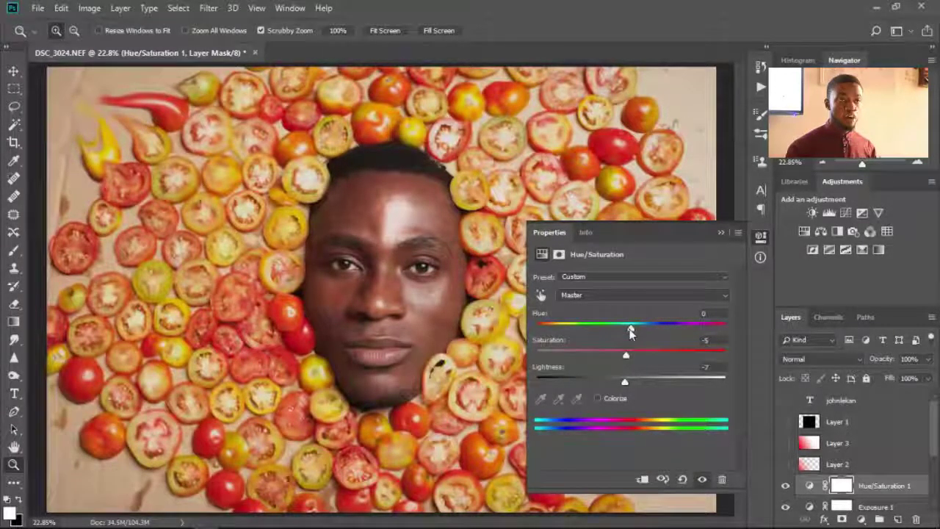
left_click_drag(629, 332, 615, 331)
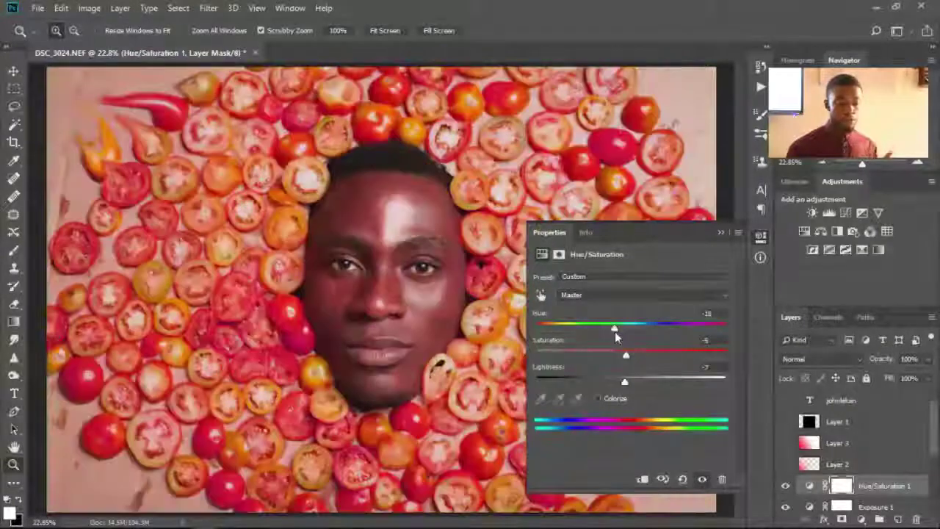
left_click(722, 232)
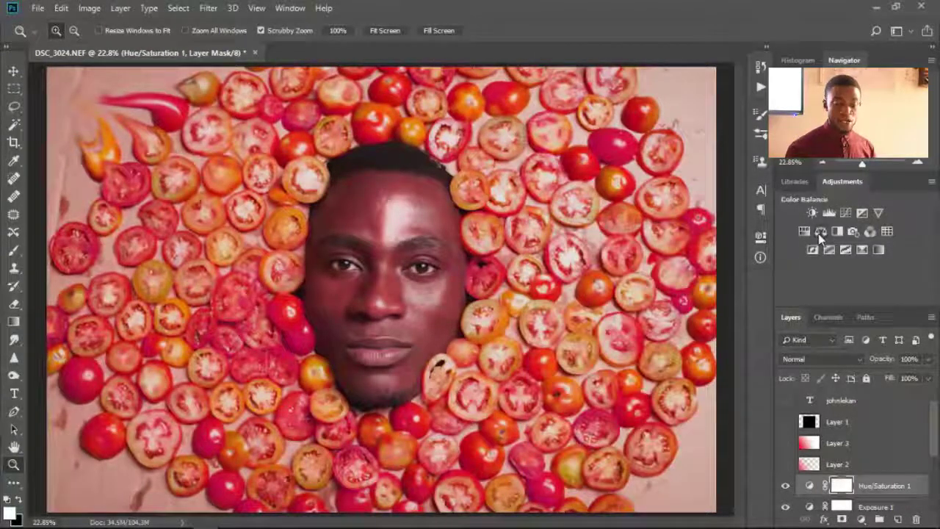
- Add Color Balance 1, then hide Exposure 1, Curves 1, Hue/Saturation 1 and Color Balance 1
left_click(818, 233)
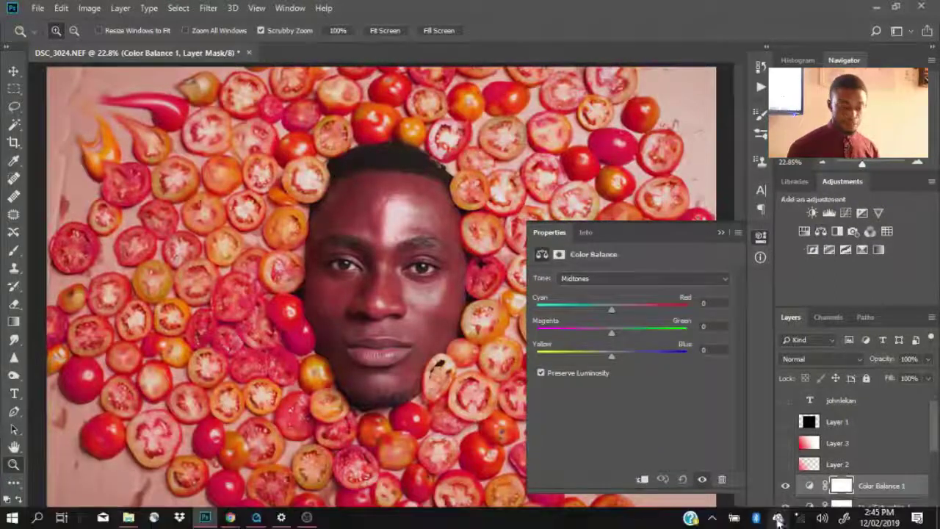
scroll(843, 472, "down", 3)
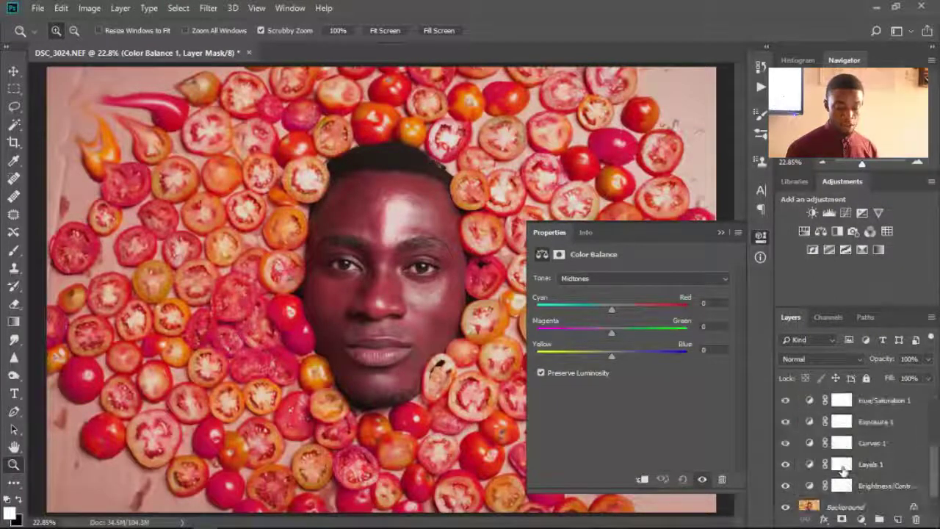
scroll(855, 467, "down", 1)
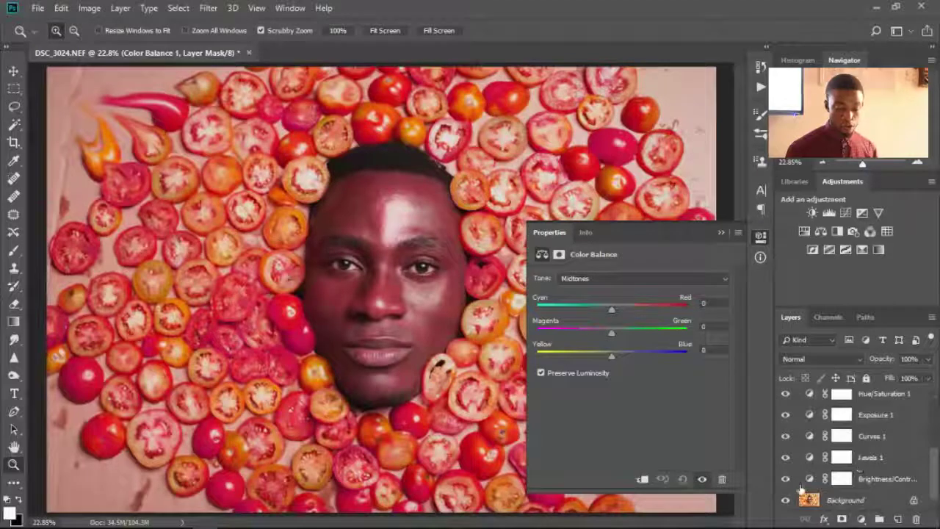
left_click(785, 436)
left_click(785, 415)
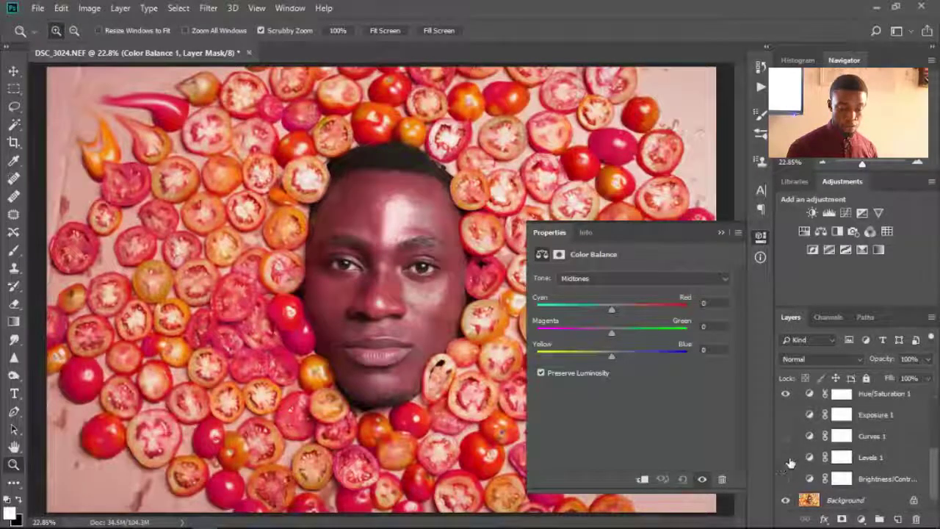
scroll(788, 465, "up", 3)
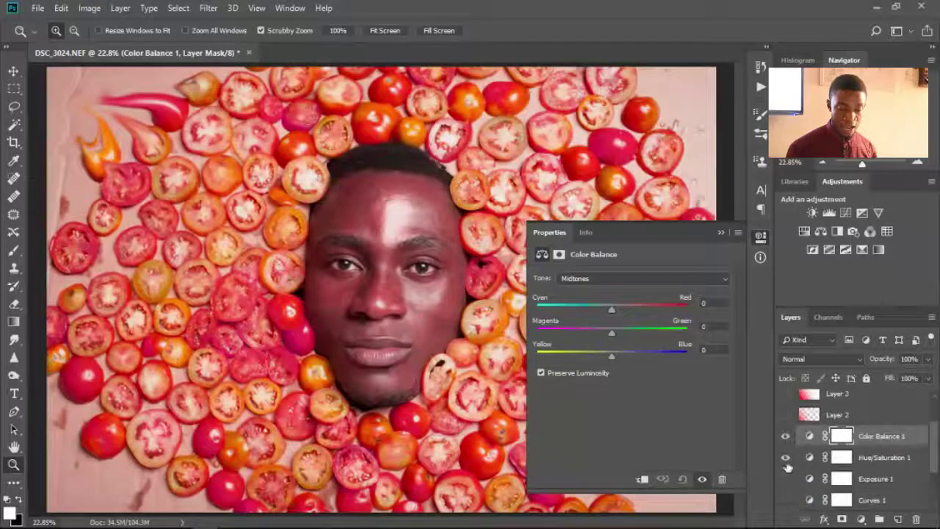
left_click(785, 456)
left_click(786, 436)
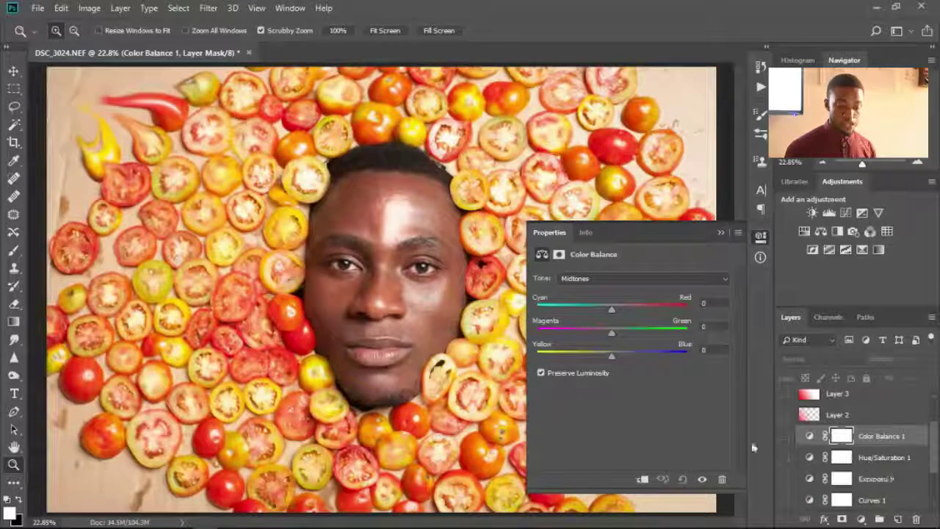
- Show Color Balance 1 again and sweep the cyan–red and yellow–blue sliders, settling near neutral
left_click(786, 435)
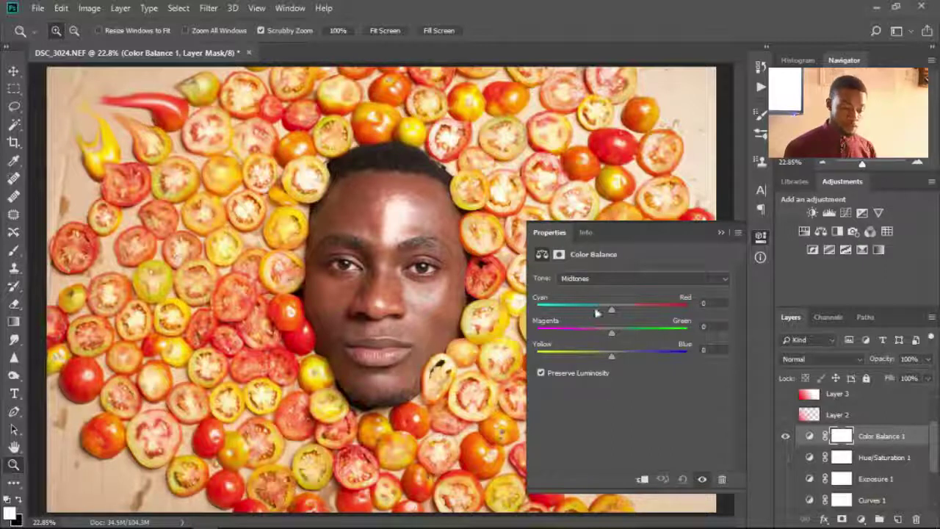
left_click_drag(571, 308, 505, 337)
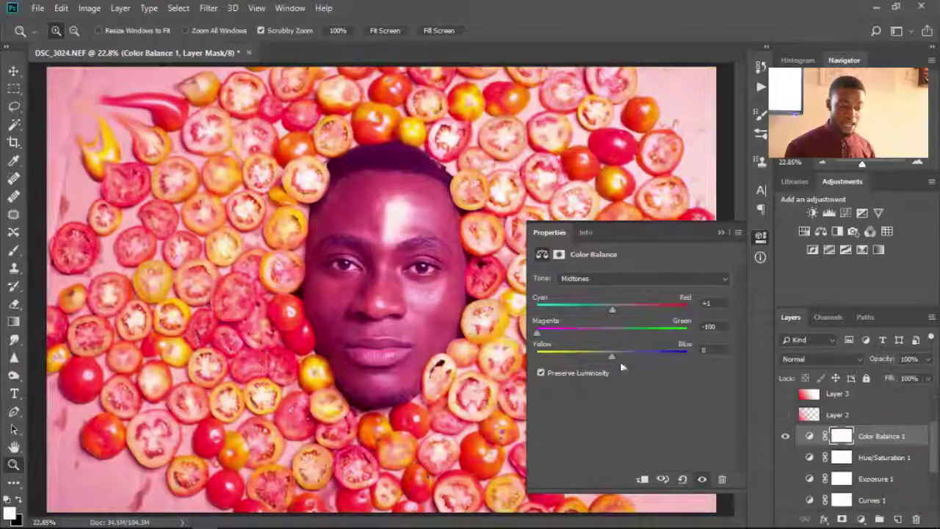
left_click_drag(613, 355, 482, 365)
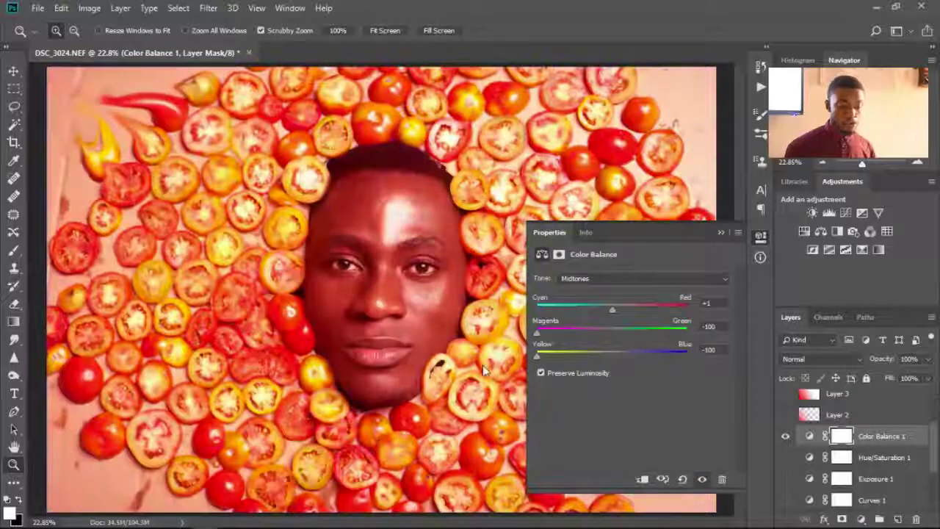
left_click_drag(537, 332, 612, 332)
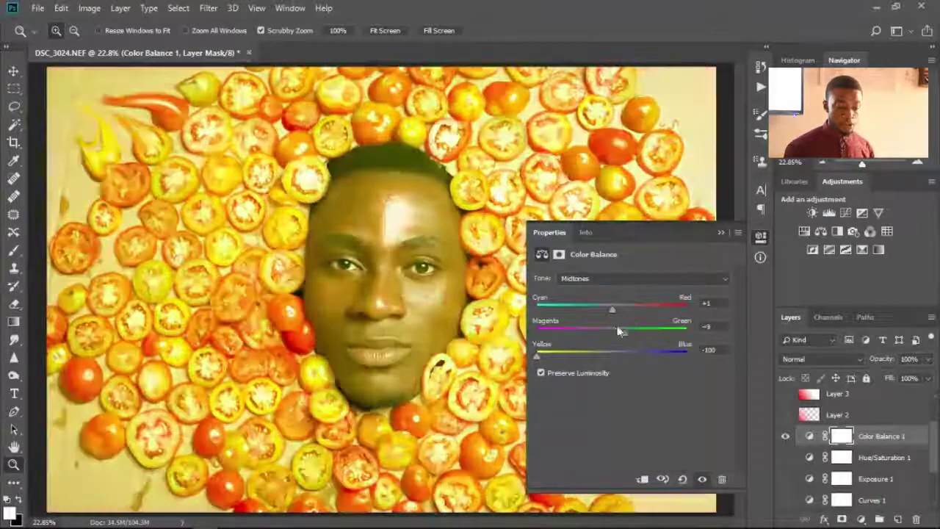
left_click(539, 357)
left_click_drag(506, 361, 710, 364)
left_click(545, 356)
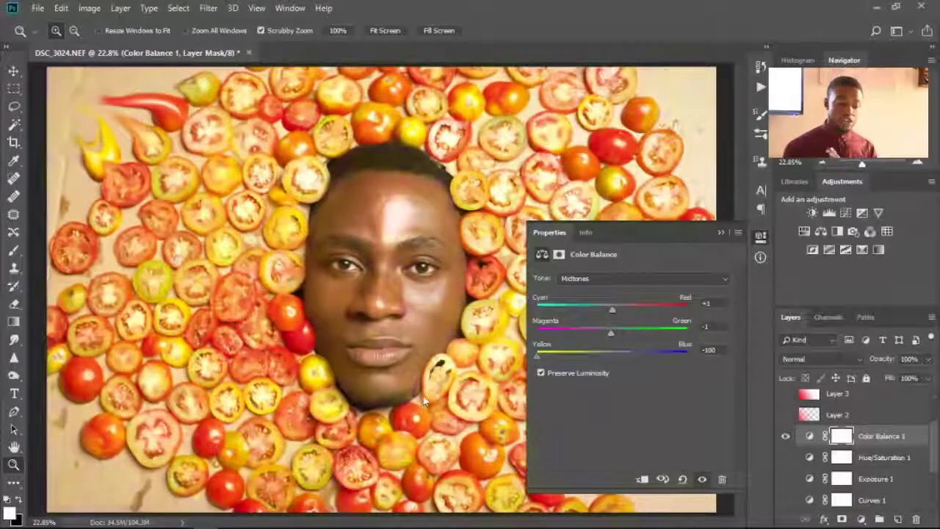
left_click_drag(544, 353, 732, 387)
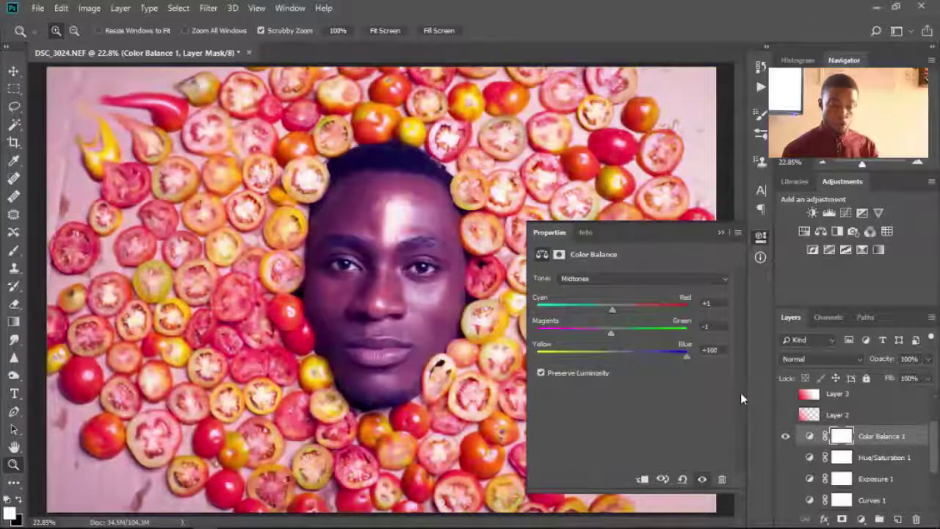
left_click(605, 354)
- Settle magenta–green near neutral for midtones +1, +2, +5, then close settings and hide the layer
left_click_drag(611, 333, 709, 325)
left_click_drag(650, 330, 612, 307)
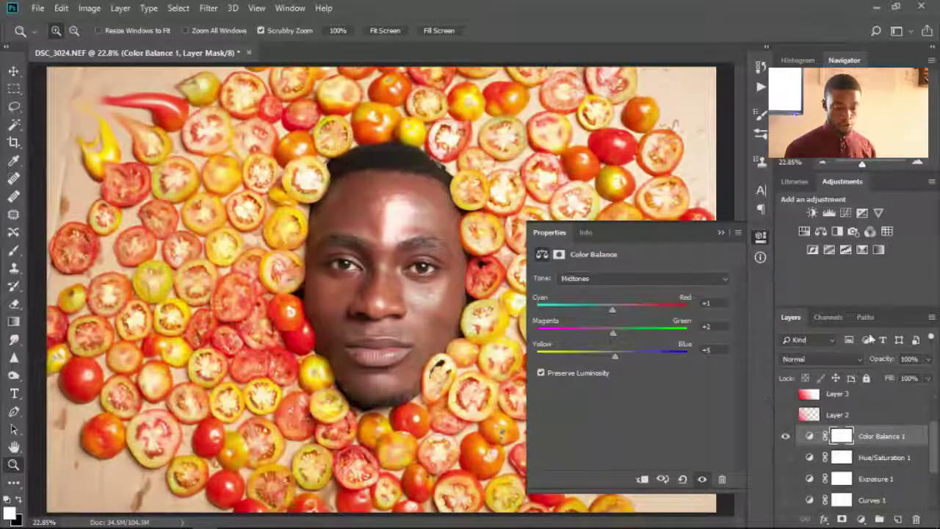
left_click(737, 232)
left_click(722, 235)
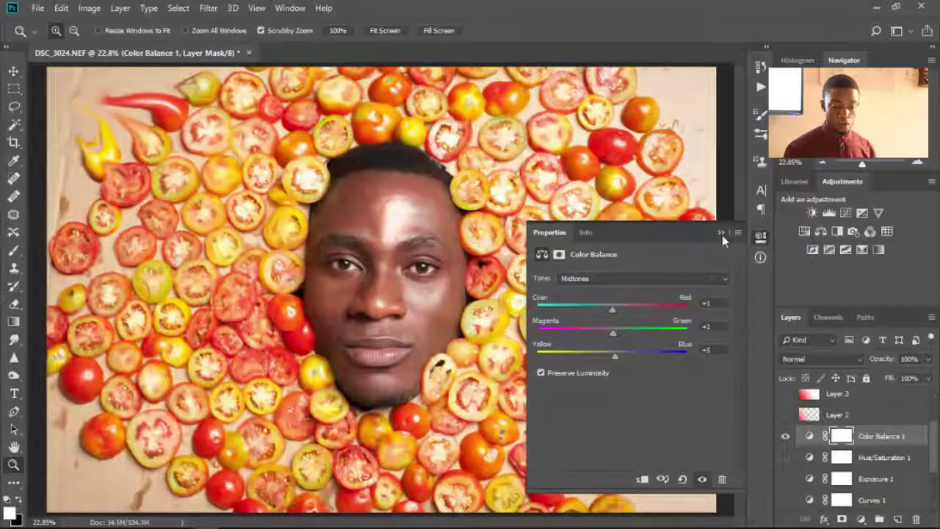
left_click(722, 234)
left_click(786, 439)
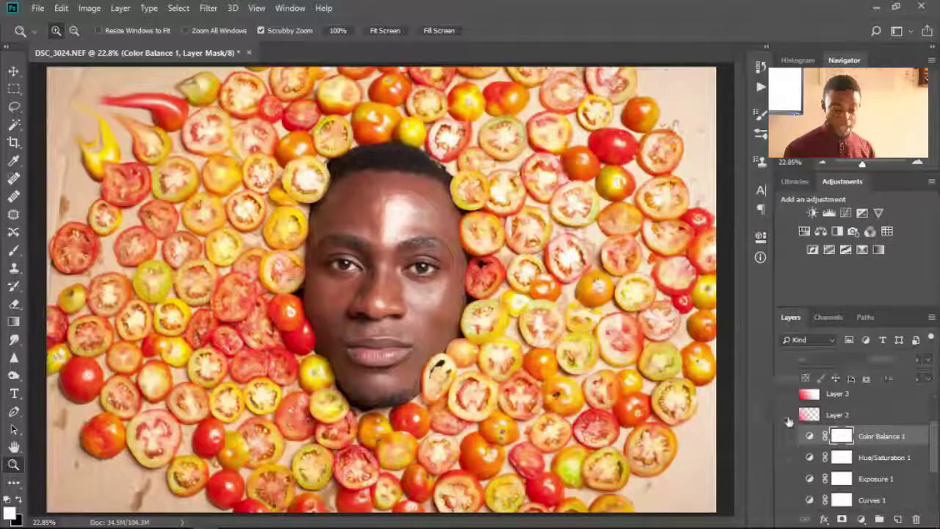
- Add a default Black & White 1 adjustment layer above Color Balance 1 and hide it
left_click(838, 232)
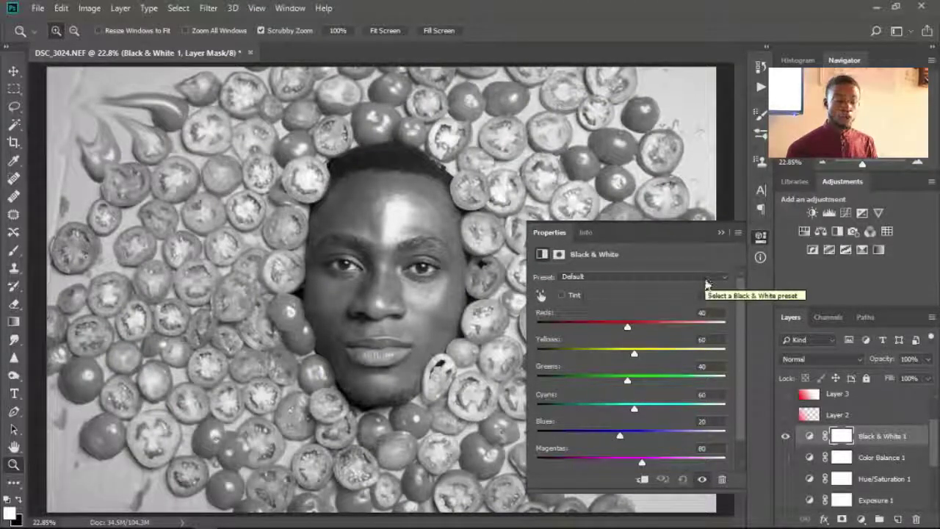
left_click(720, 232)
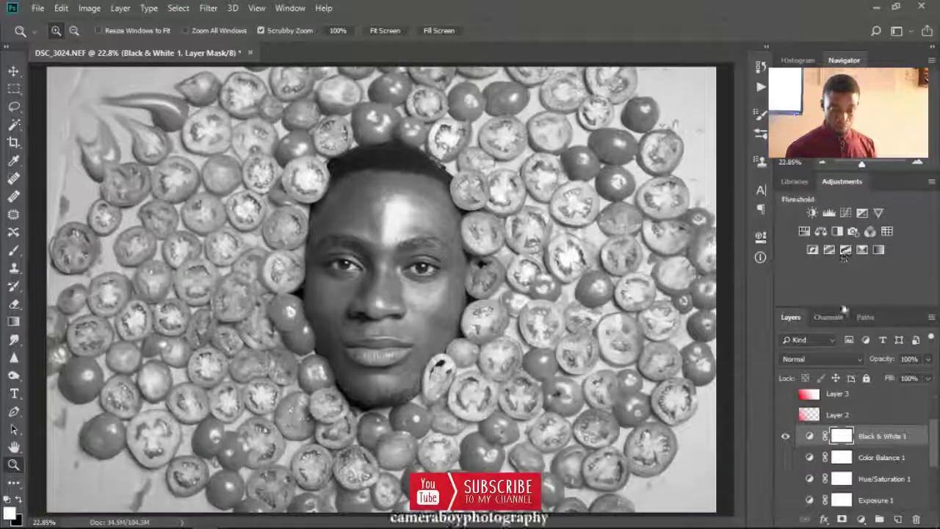
left_click(787, 436)
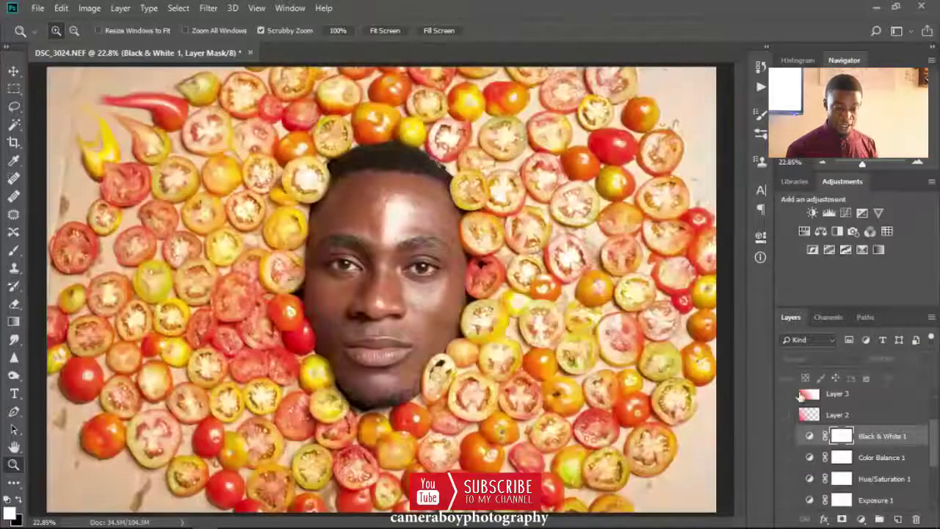
- Add a Photo Filter layer and try a custom violet-blue filter colour at varied densities
left_click(852, 232)
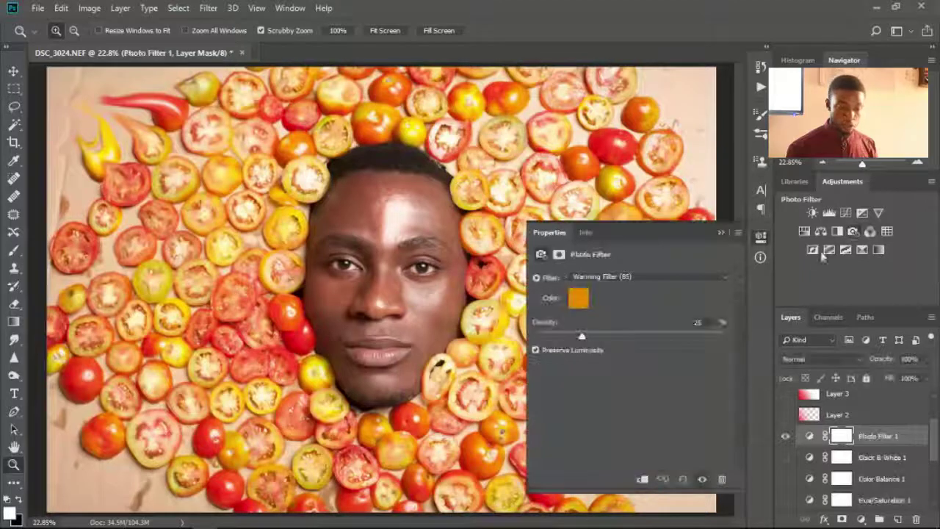
left_click_drag(582, 336, 586, 335)
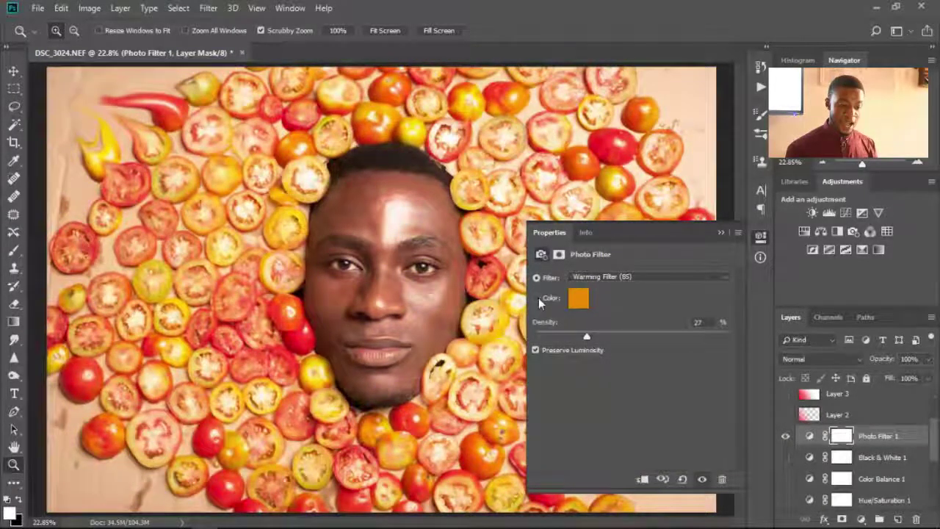
left_click(577, 298)
left_click_drag(609, 183, 747, 132)
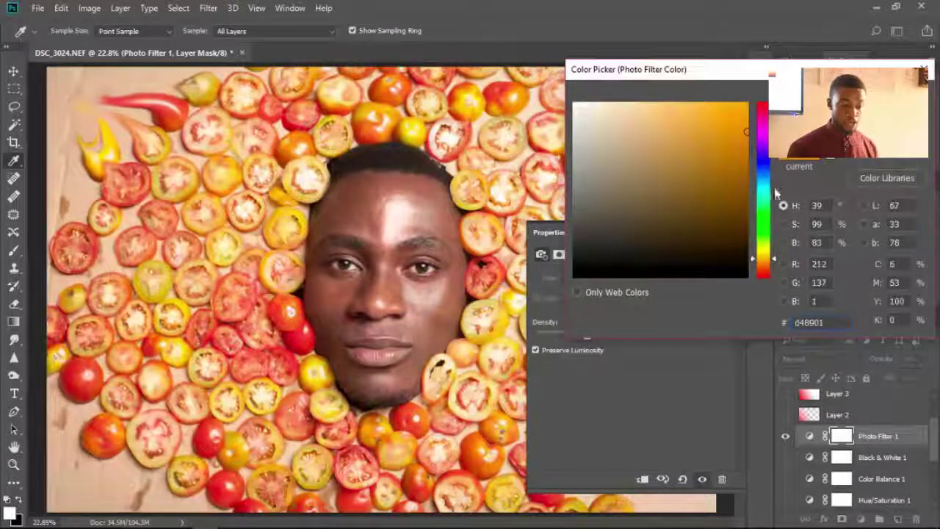
left_click(759, 159)
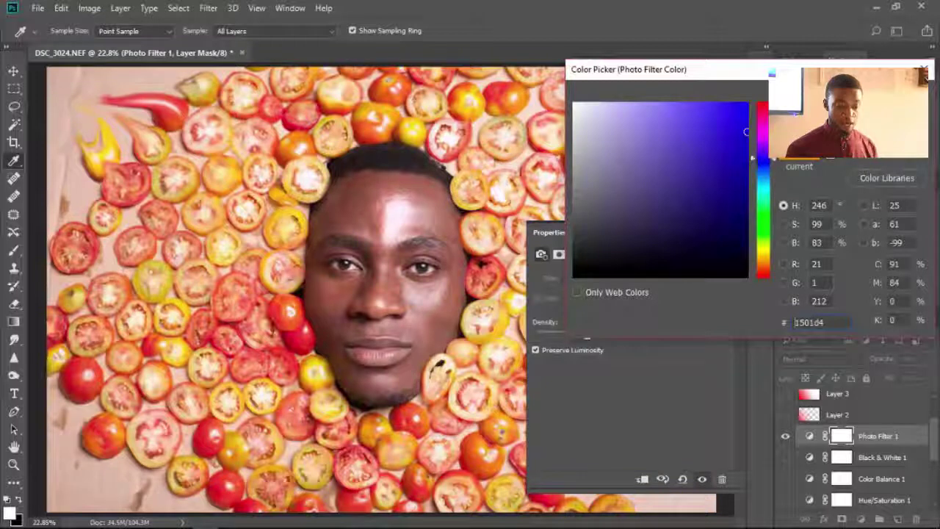
key("Return")
left_click_drag(581, 339, 569, 354)
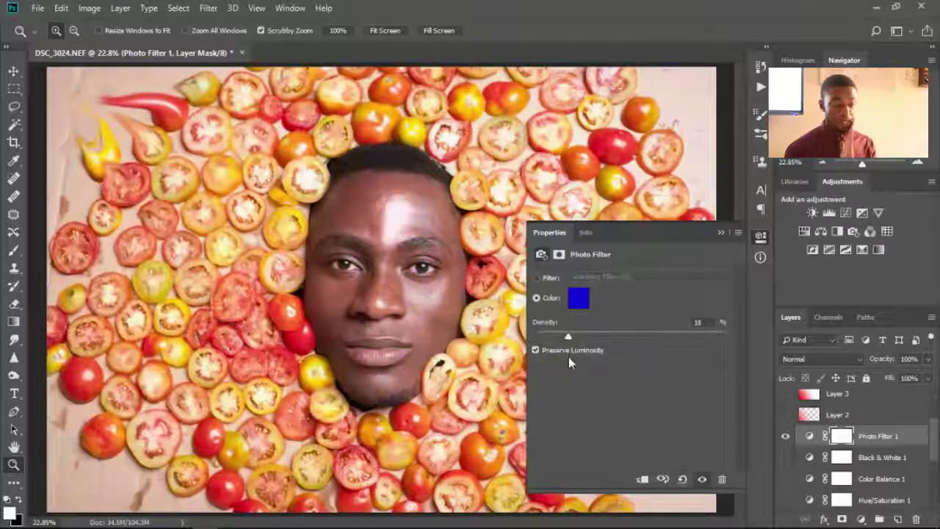
left_click_drag(569, 357, 602, 353)
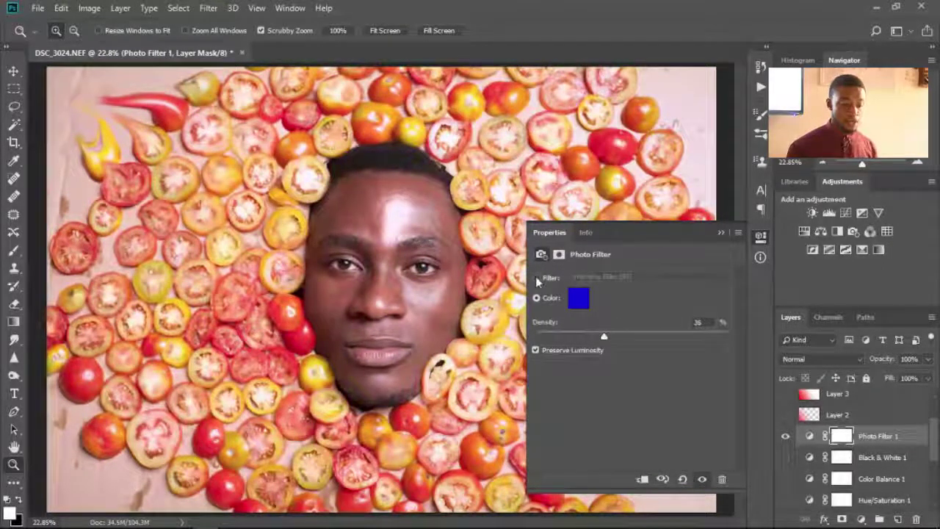
- Try the Cooling Filter (LBB), Cooling Filter (82) and Orange presets, settling on Sepia at 44% density
left_click(556, 281)
left_click(621, 279)
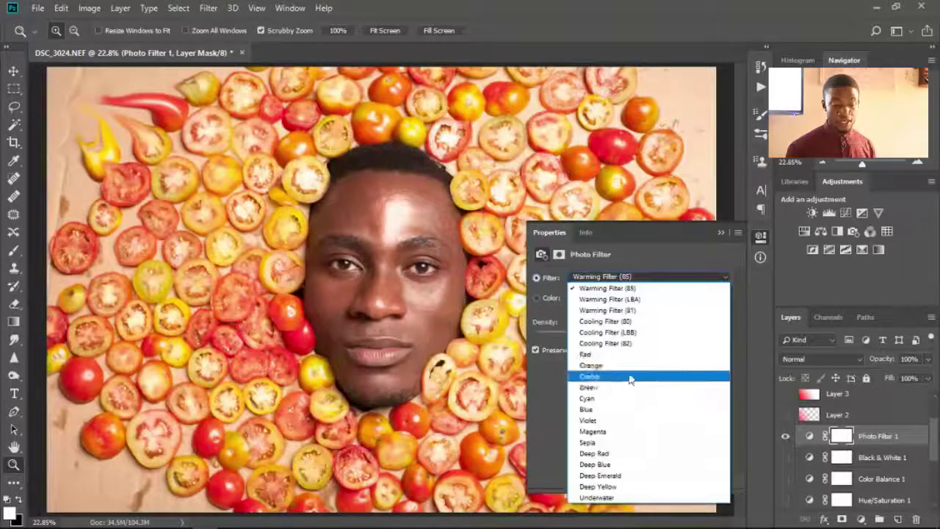
left_click(626, 332)
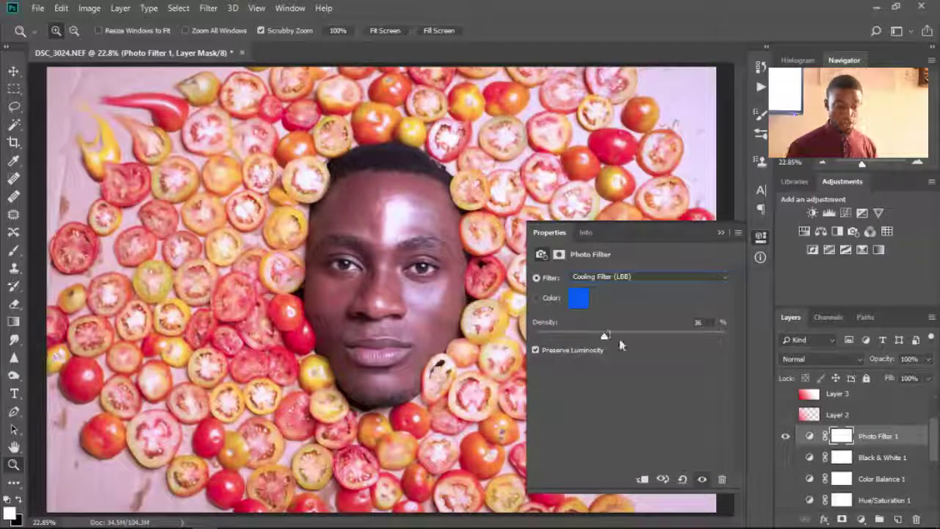
left_click_drag(604, 335, 618, 344)
left_click(602, 276)
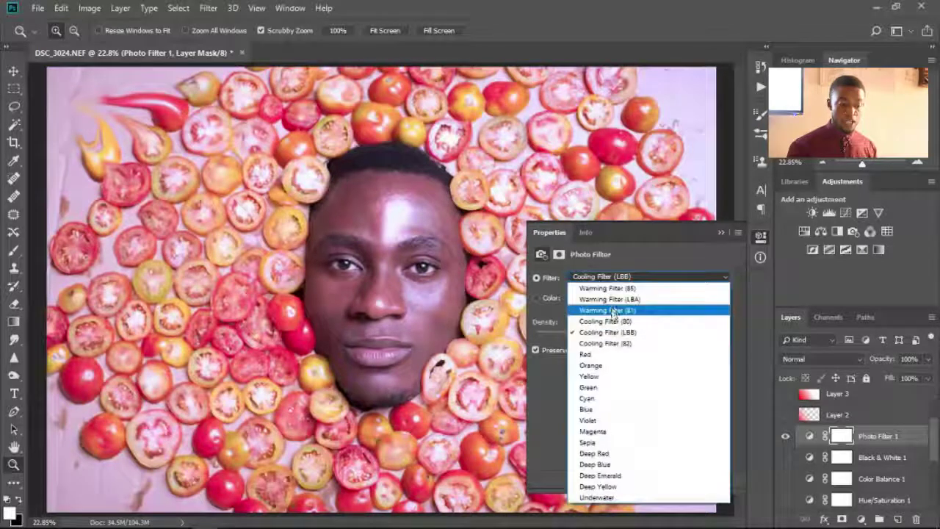
left_click(621, 342)
left_click(614, 279)
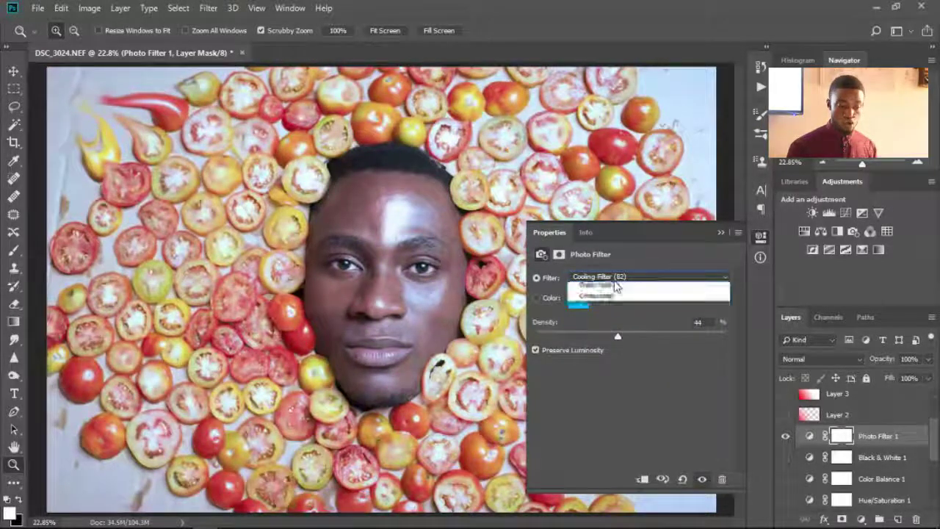
left_click(616, 361)
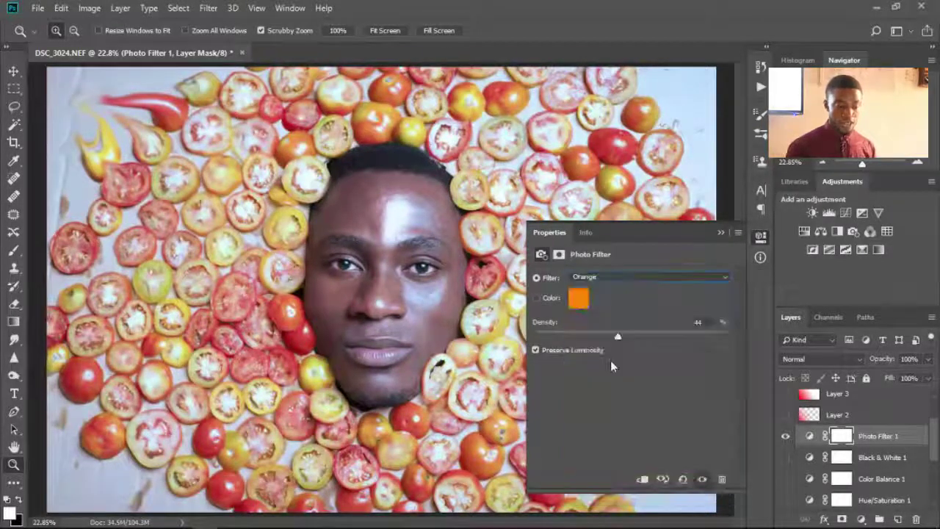
left_click(617, 276)
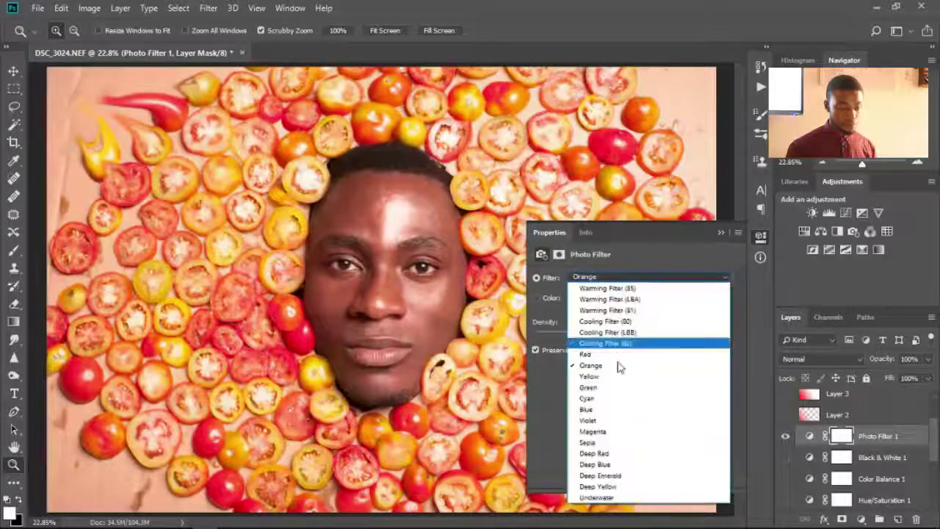
left_click(620, 439)
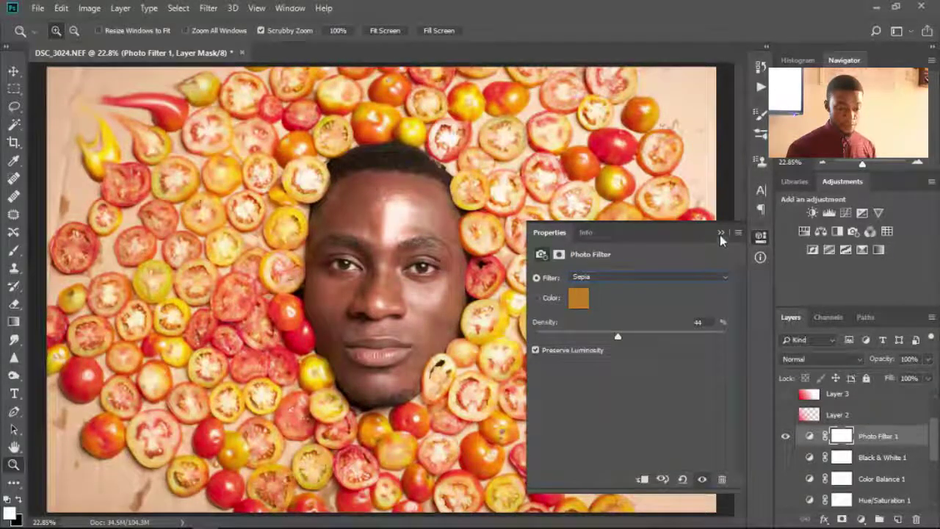
left_click(720, 233)
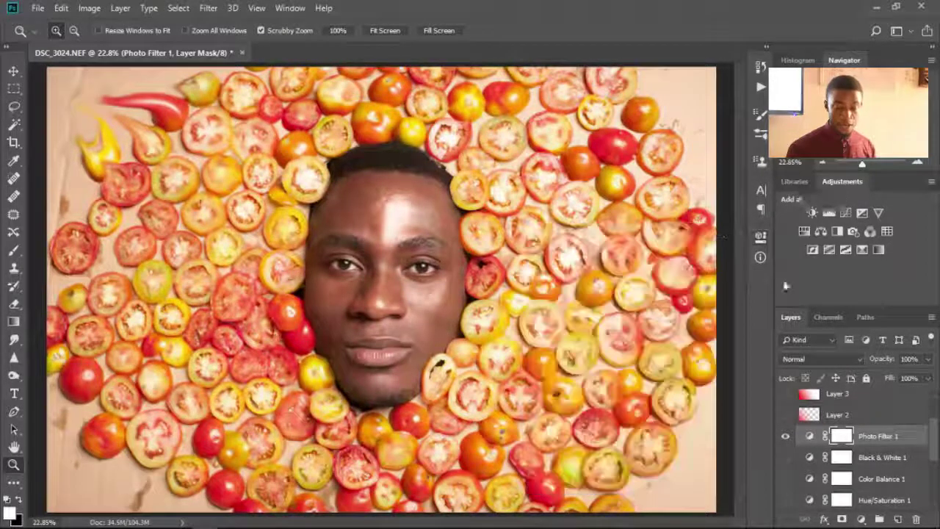
- Hide Photo Filter 1 and add a hidden Channel Mixer 1 with Red output at Red +86, Green +18
left_click(785, 436)
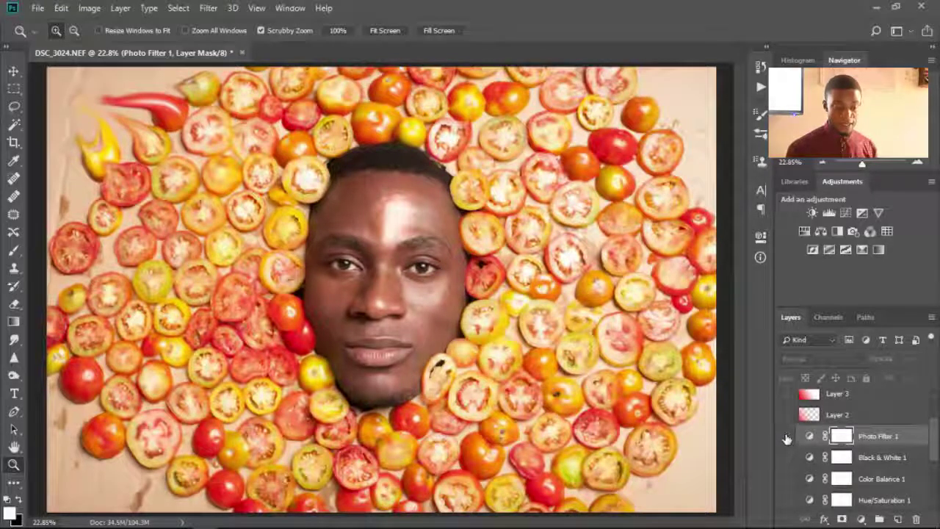
left_click(868, 233)
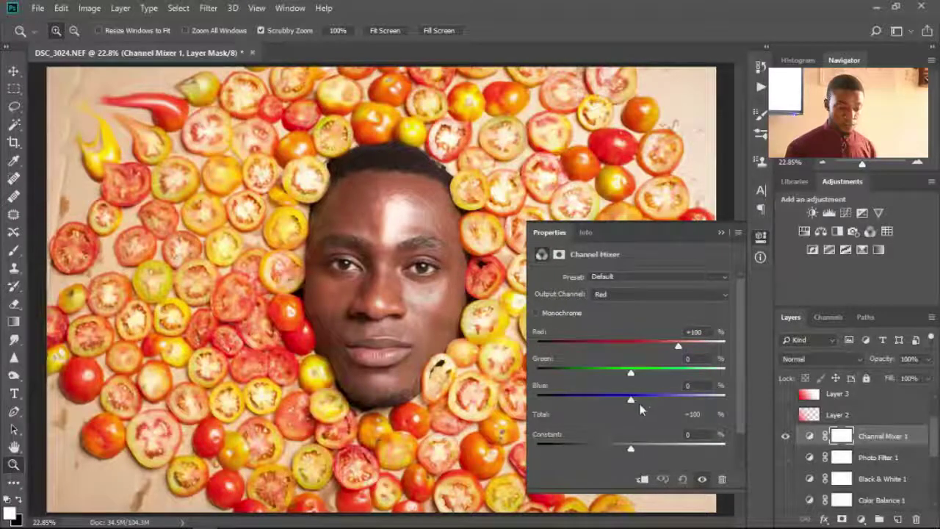
left_click_drag(670, 355, 639, 400)
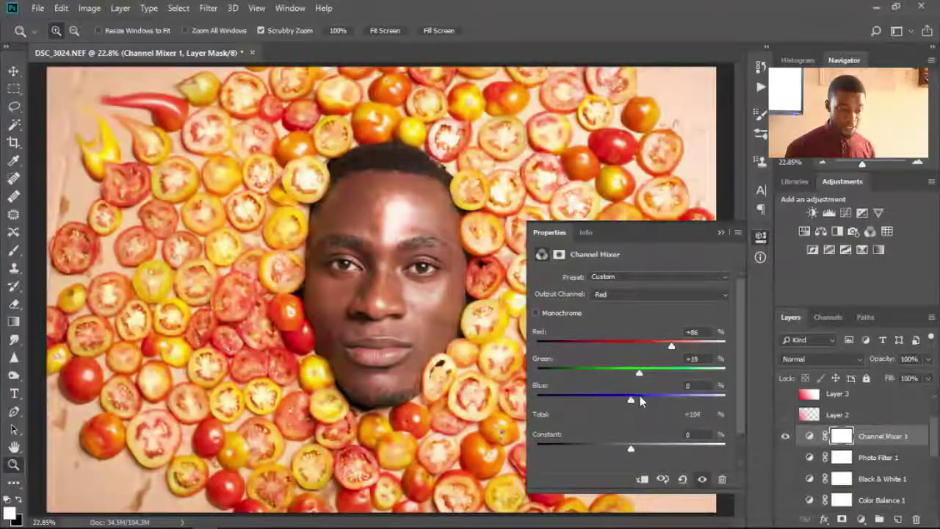
left_click(722, 232)
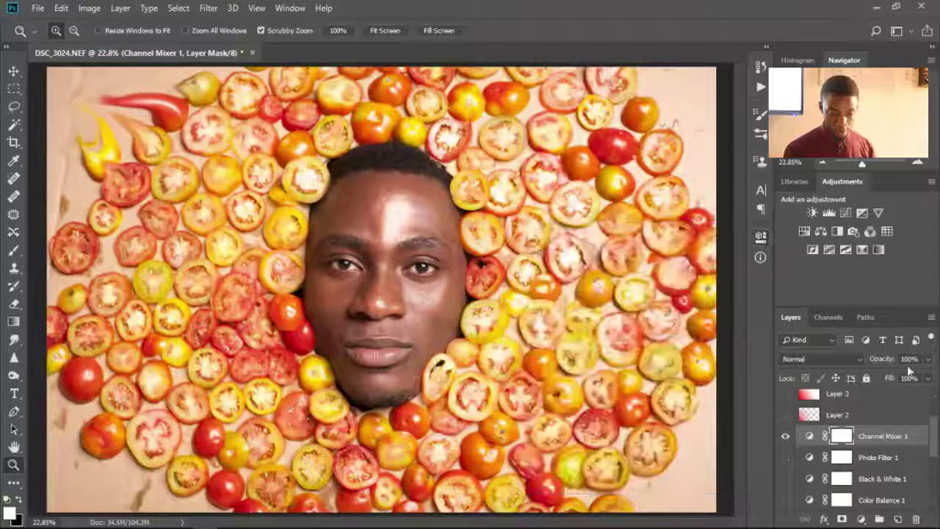
left_click(788, 436)
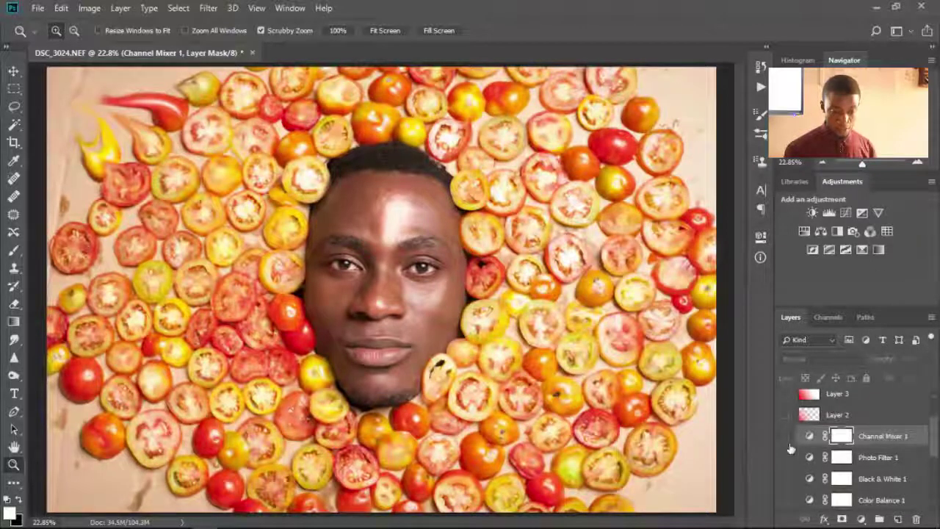
- Add an Invert 1 adjustment layer above Channel Mixer 1 and hide it
left_click(812, 251)
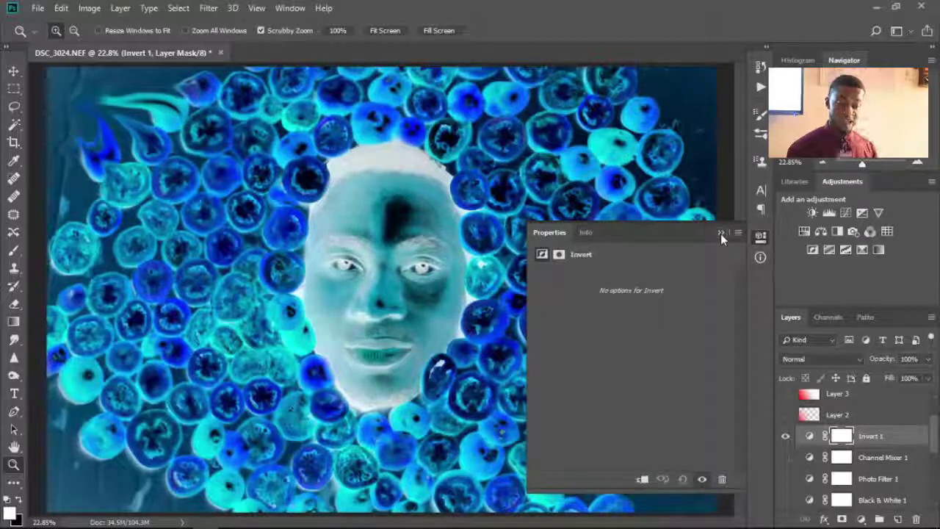
left_click(721, 234)
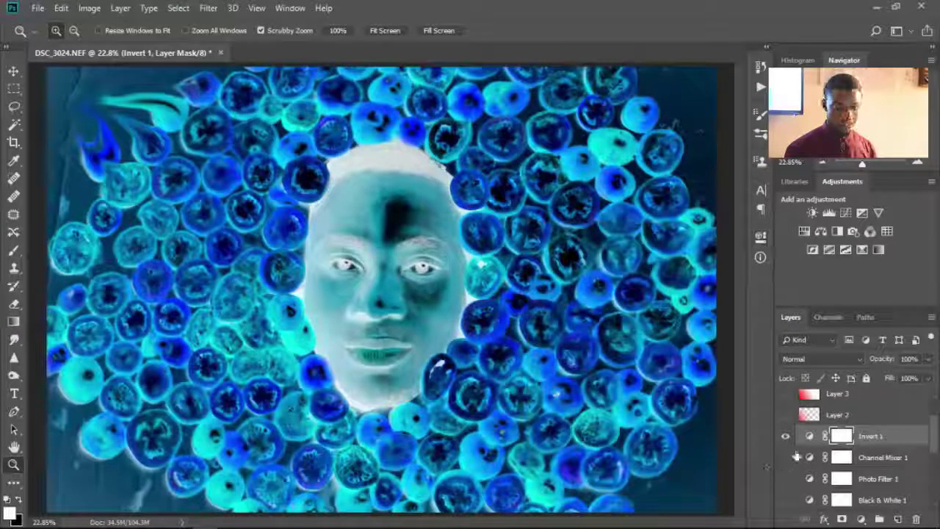
left_click(785, 436)
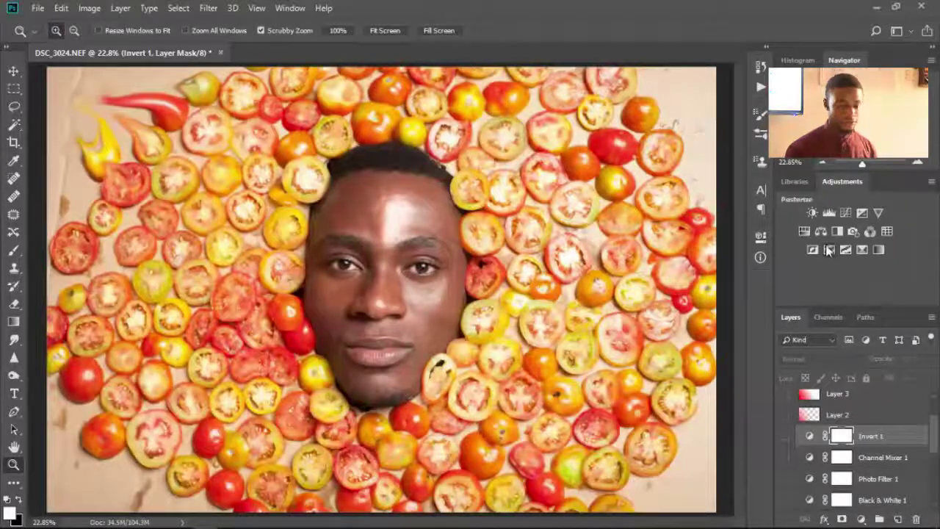
- Add a Posterize 1 layer at 2 levels above Invert 1, then hide it
left_click(828, 249)
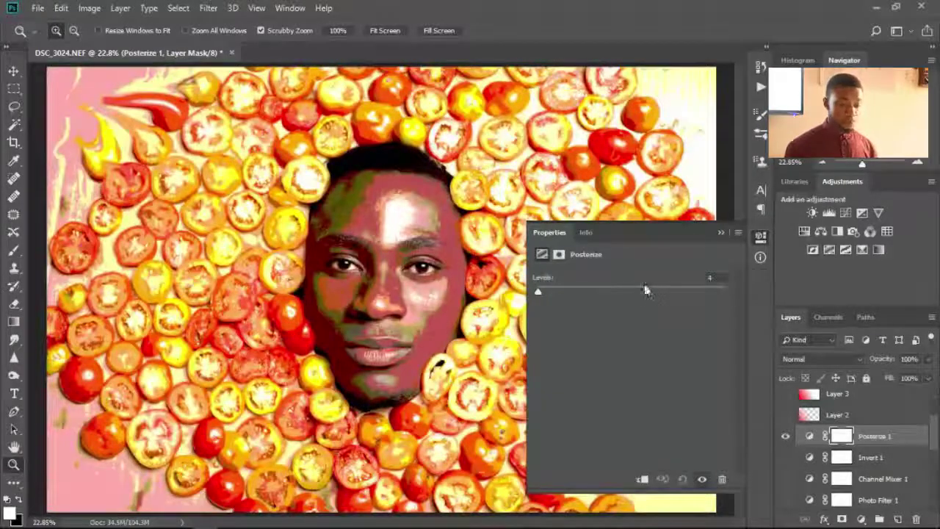
left_click_drag(537, 291, 537, 291)
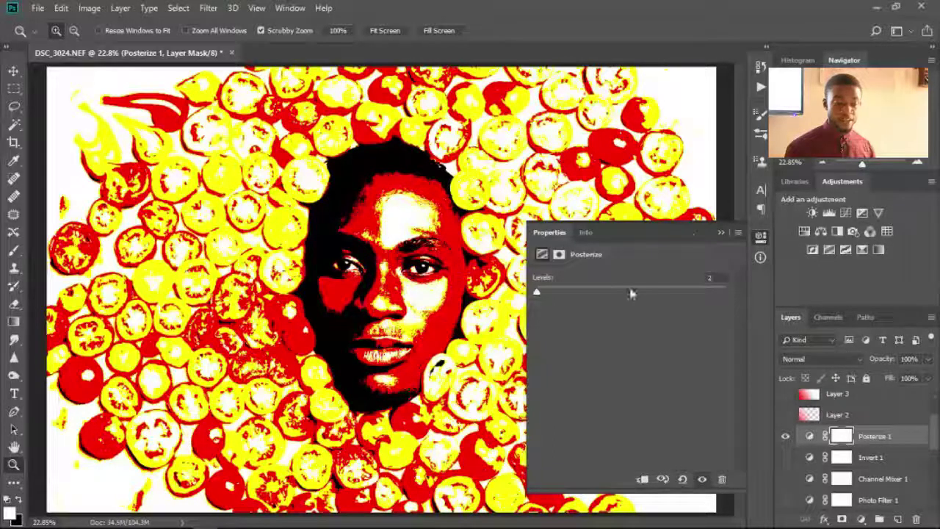
left_click(719, 233)
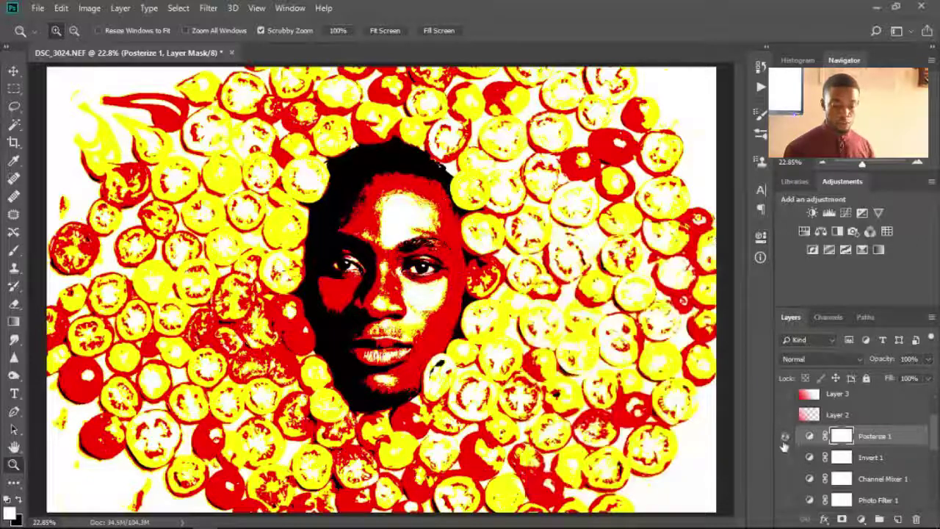
left_click(784, 438)
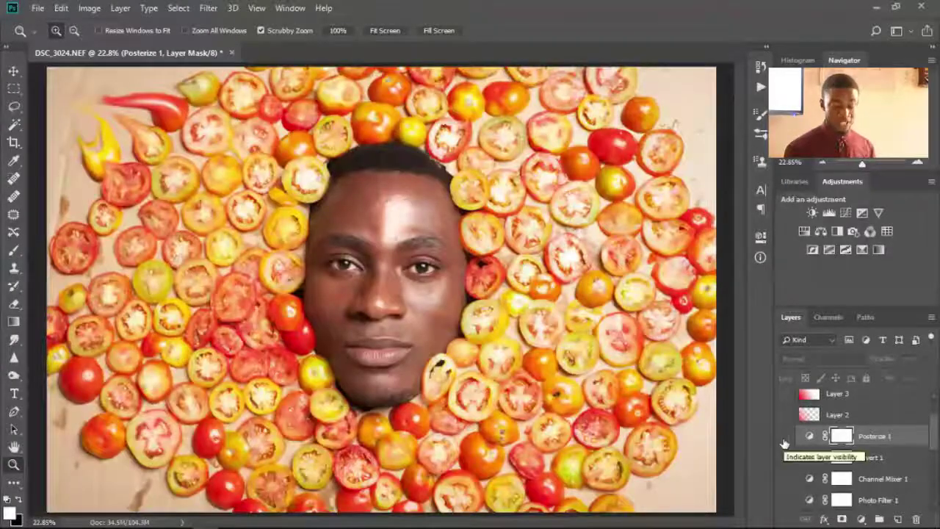
- Add Selective Color 1 with its Reds set to Cyan +3, Magenta +55, Yellow +36
left_click(861, 250)
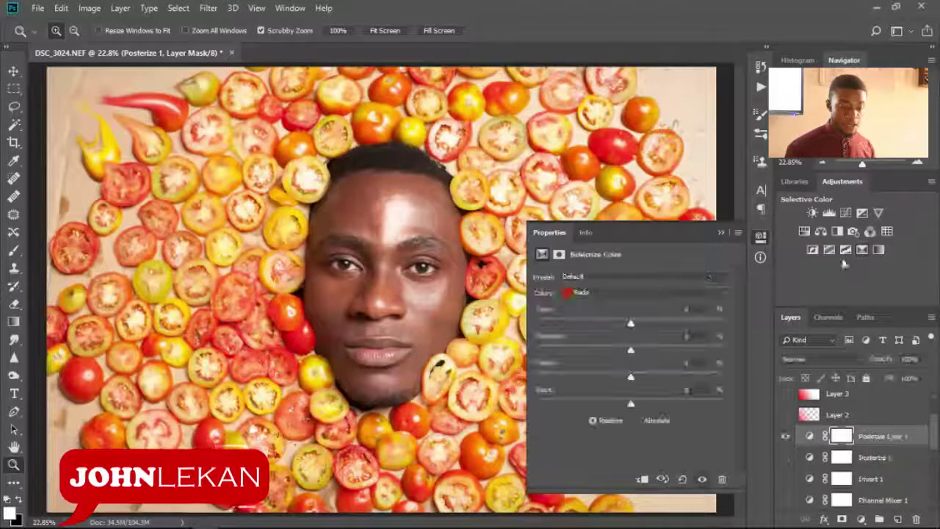
left_click(609, 293)
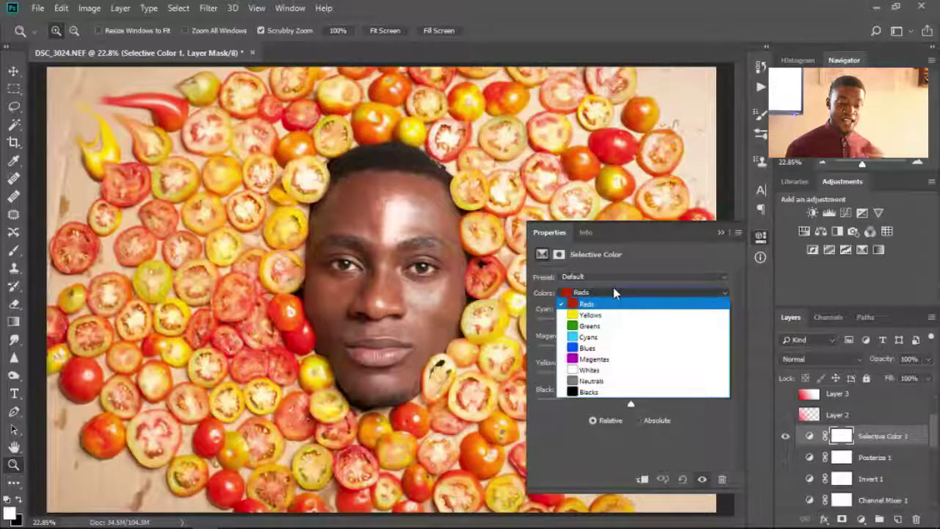
left_click(611, 303)
left_click_drag(620, 327, 725, 350)
left_click_drag(764, 326, 682, 350)
left_click_drag(630, 376, 665, 376)
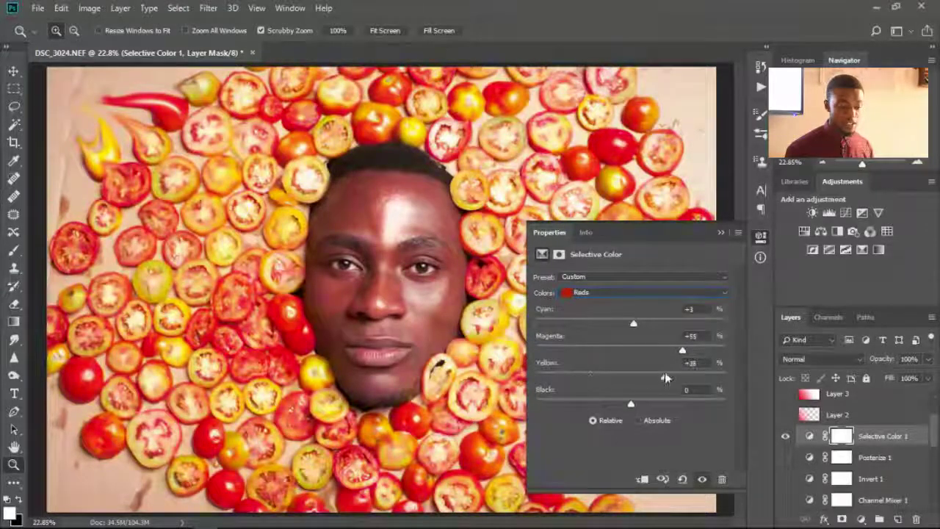
left_click(617, 293)
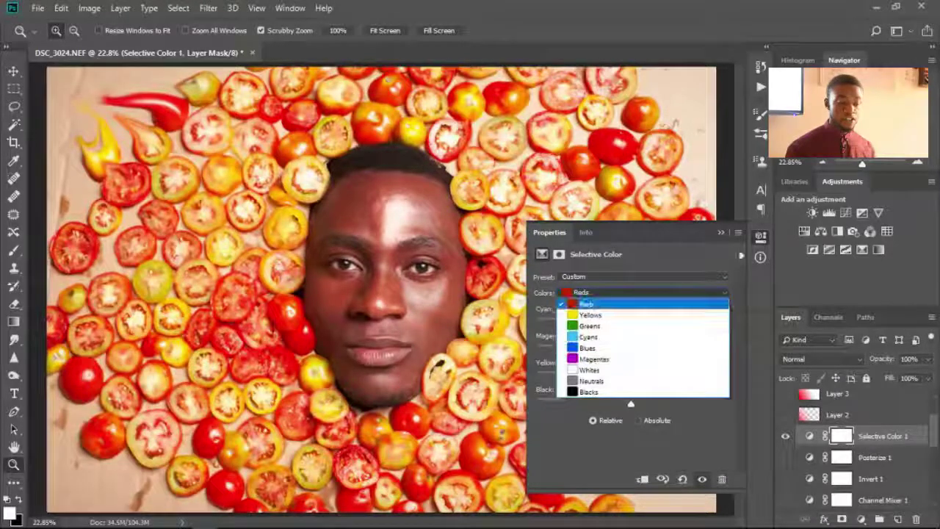
left_click(720, 230)
left_click(720, 232)
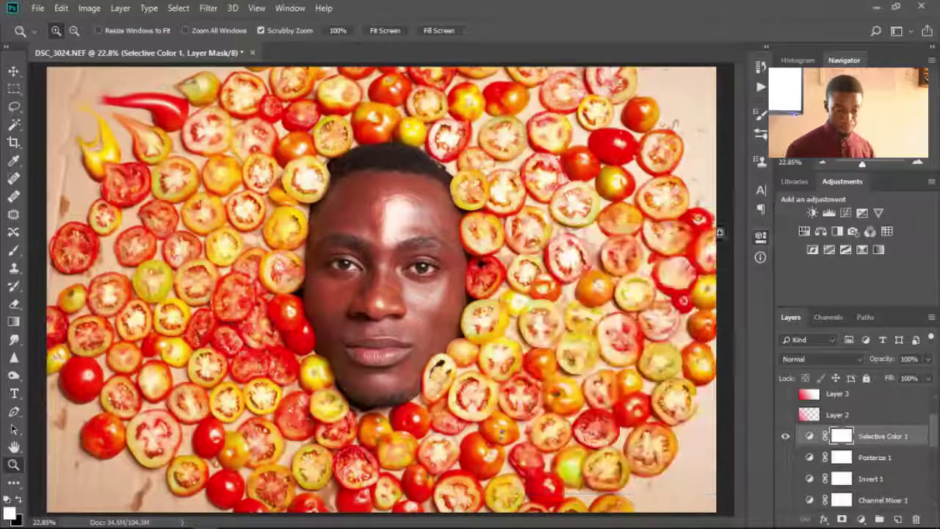
- Add a Gradient Map 1 layer and try several gradient presets, ending on purple-to-orange
left_click(878, 251)
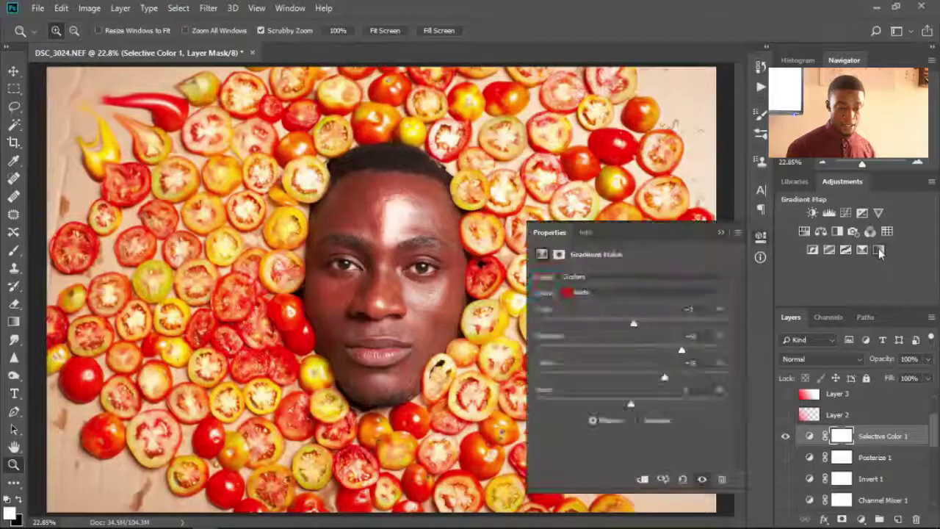
left_click(727, 284)
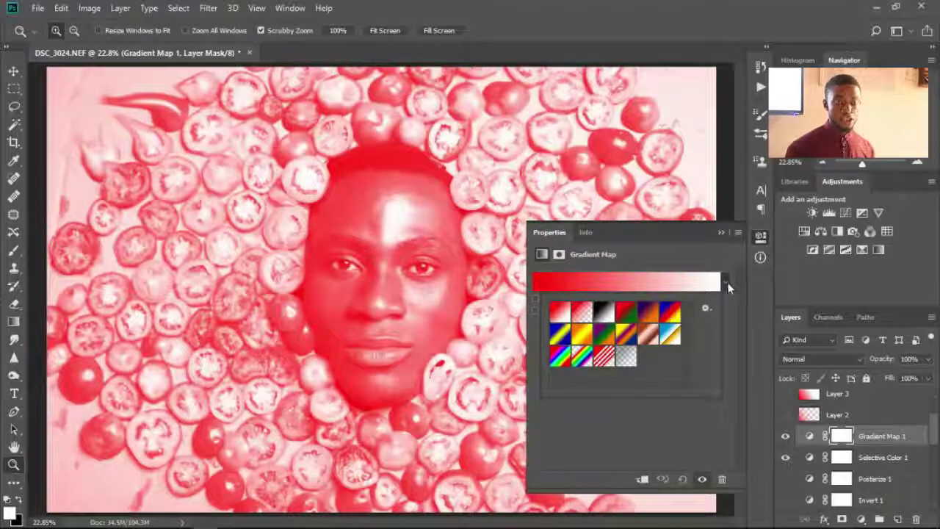
left_click(648, 312)
left_click(602, 338)
left_click(620, 340)
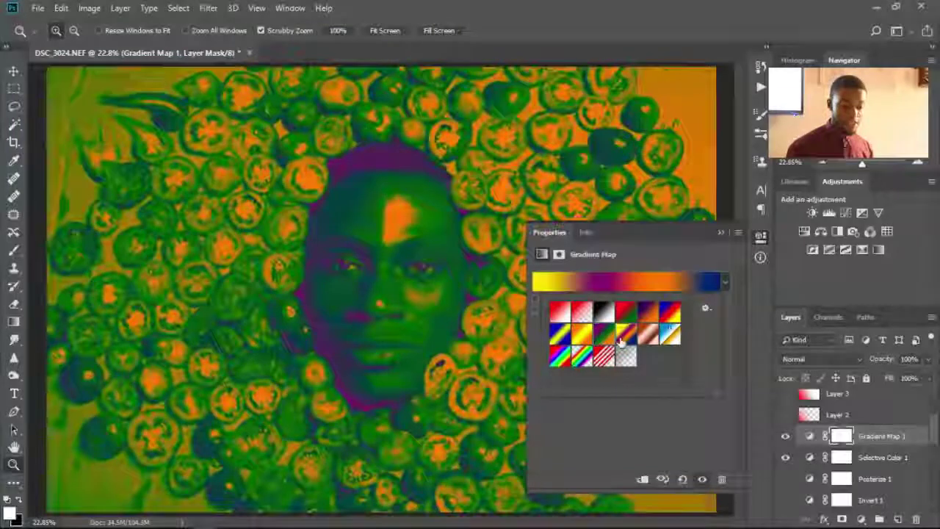
left_click(670, 335)
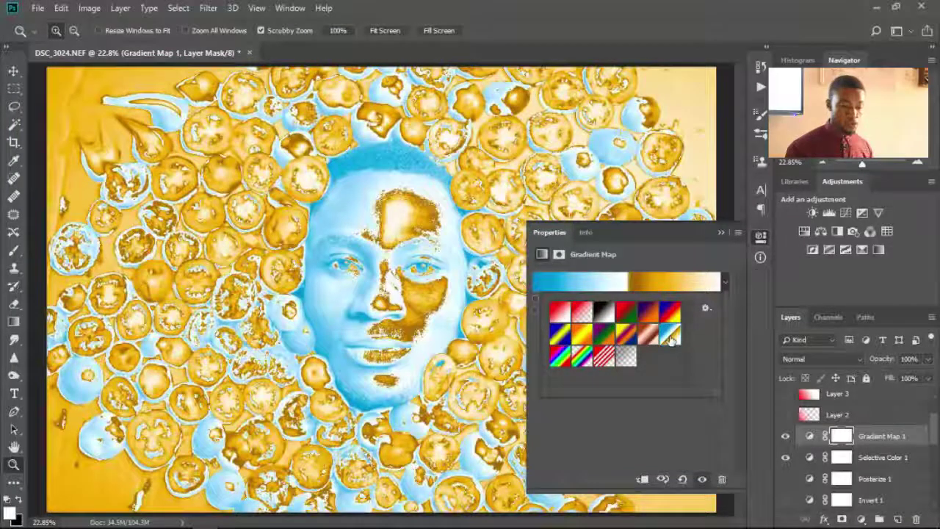
left_click(560, 311)
left_click(604, 314)
left_click(626, 314)
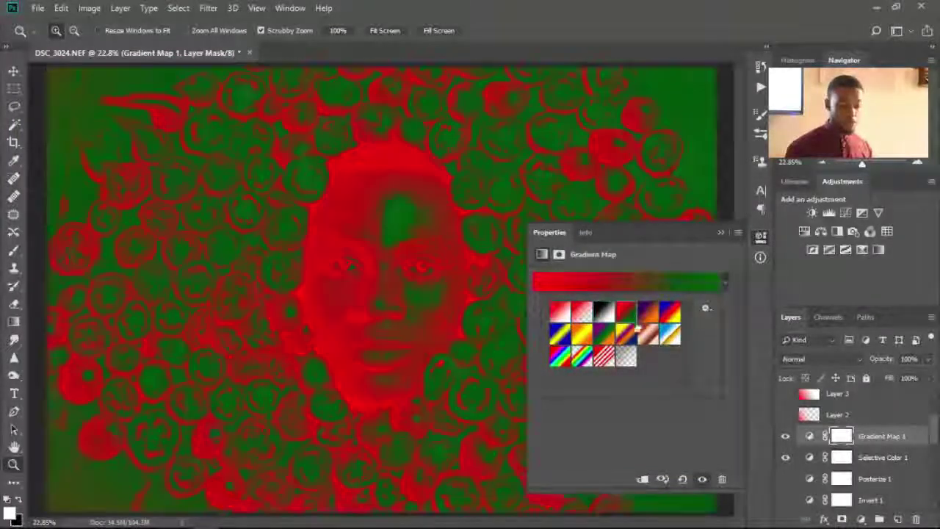
left_click(626, 336)
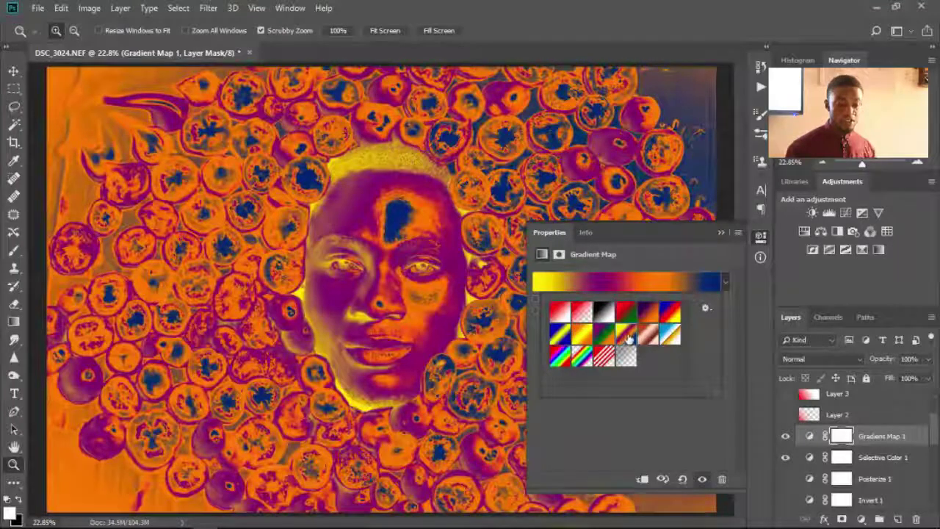
left_click(574, 366)
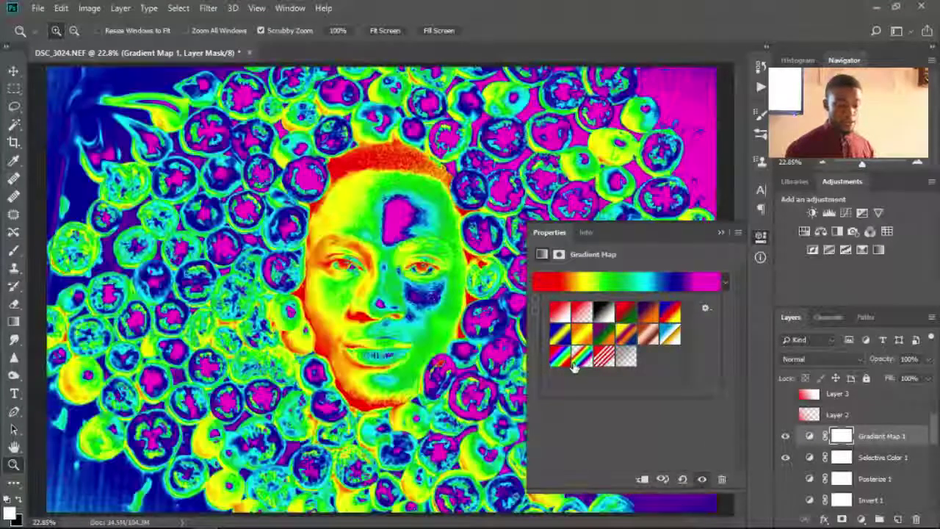
left_click(645, 317)
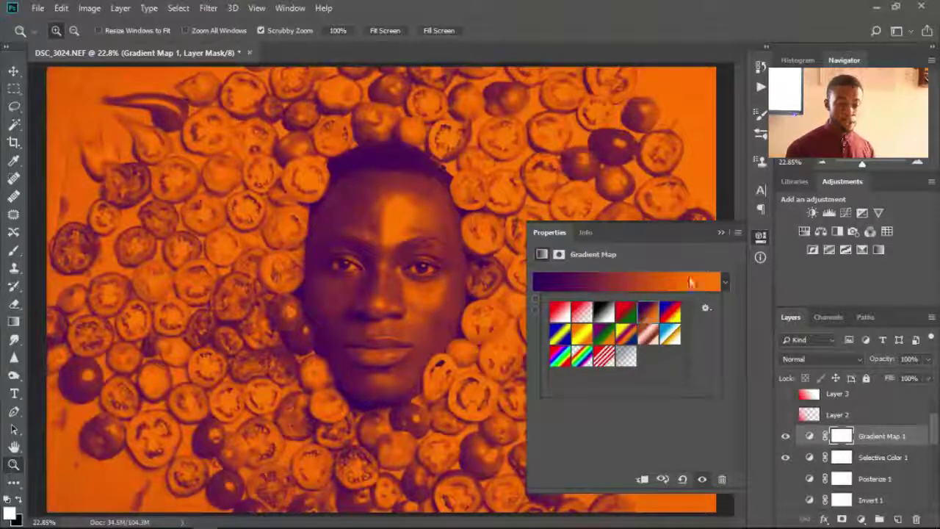
- Hide the Selective Color 1 and Gradient Map 1 layers and enlarge the Layers list
left_click(719, 233)
left_click(786, 456)
left_click(786, 437)
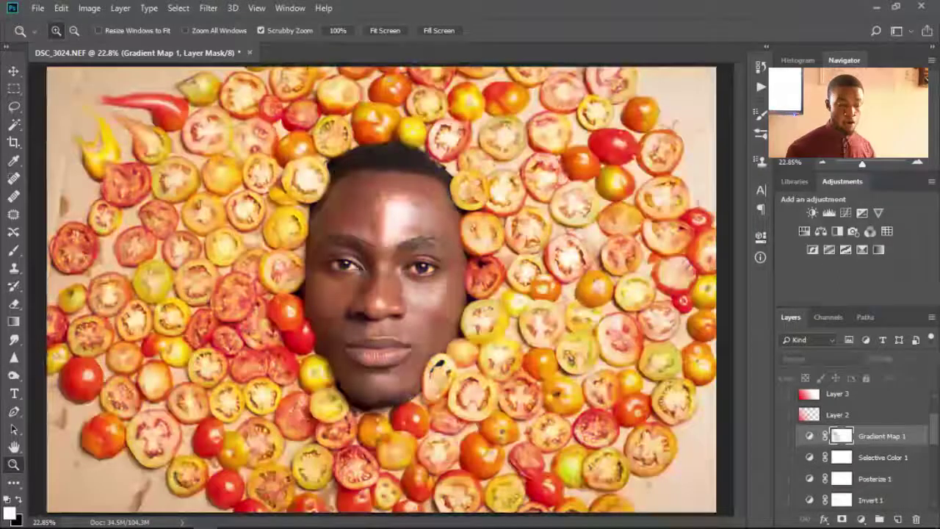
scroll(822, 412, "up", 2)
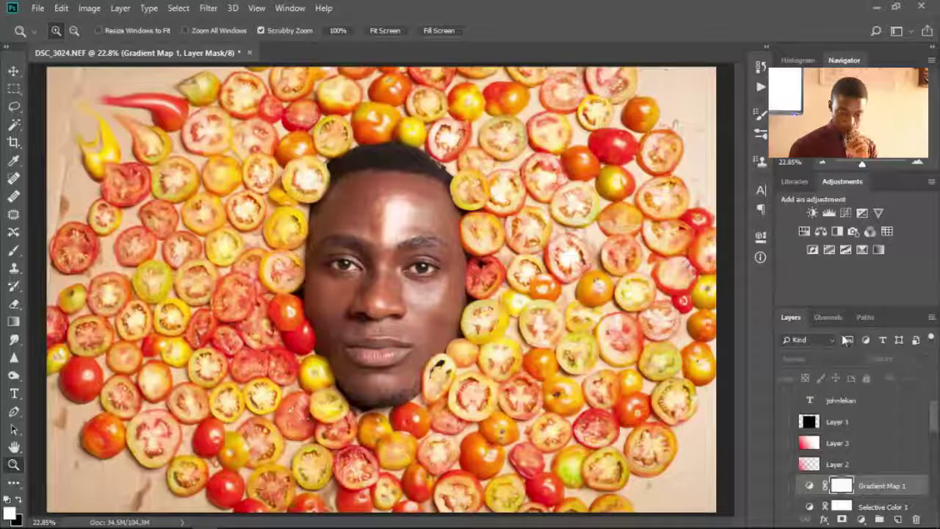
left_click_drag(851, 308, 851, 260)
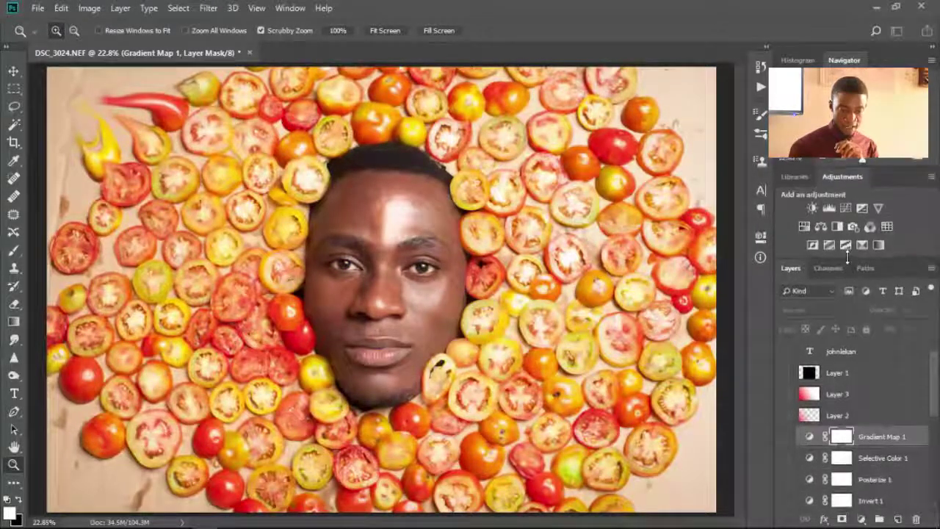
scroll(842, 445, "down", 8)
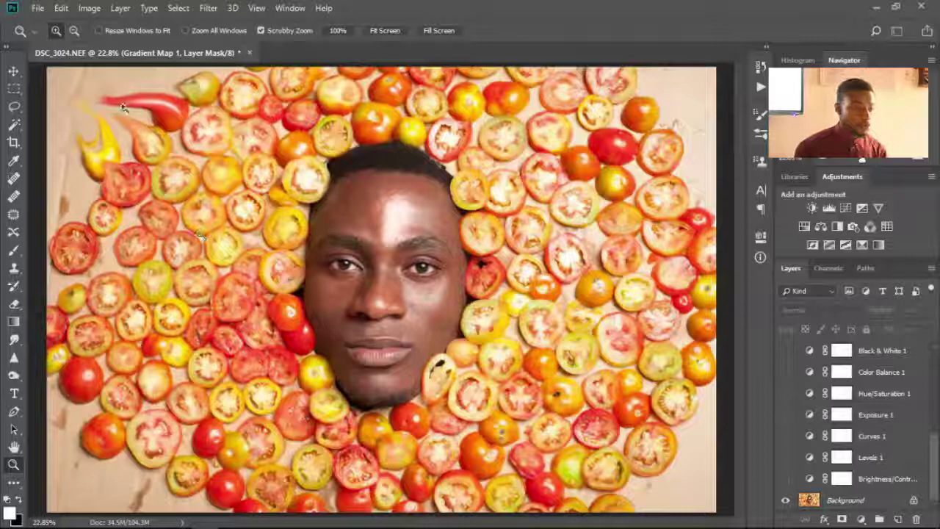
left_click(35, 8)
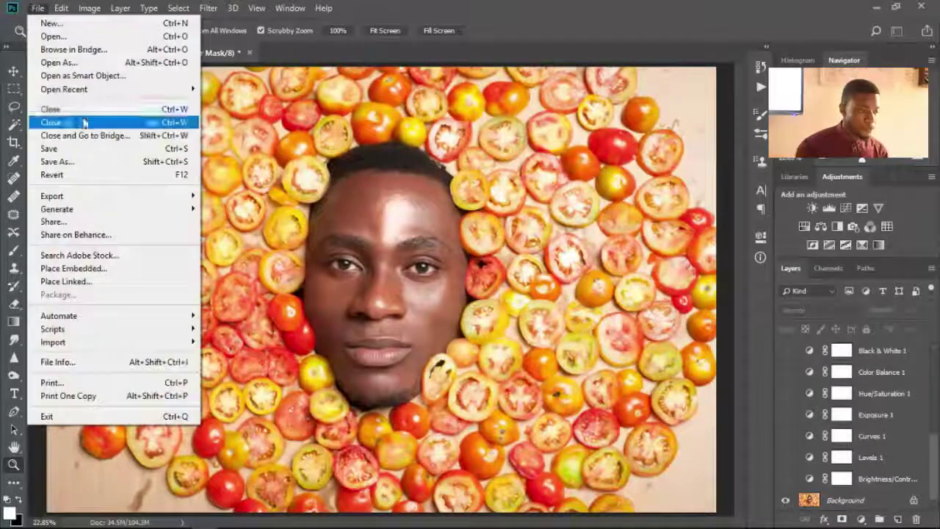
left_click(102, 163)
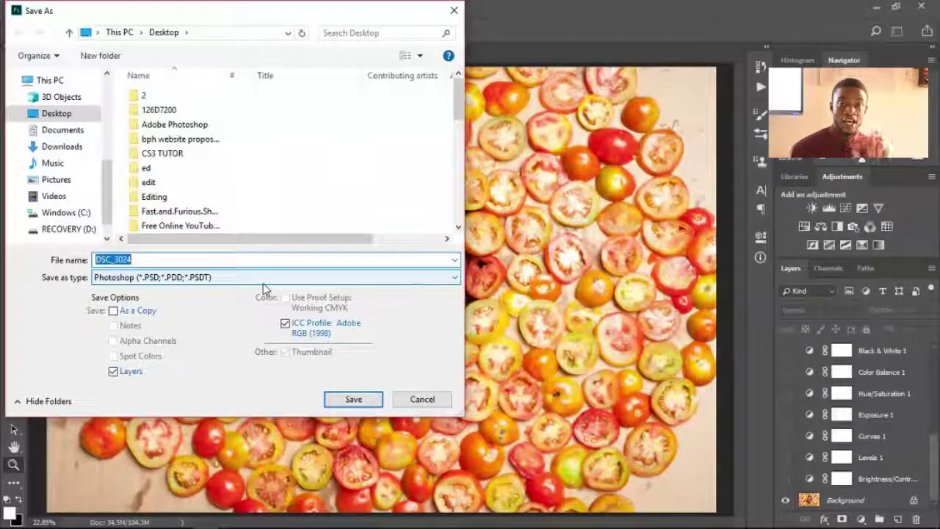
left_click(263, 283)
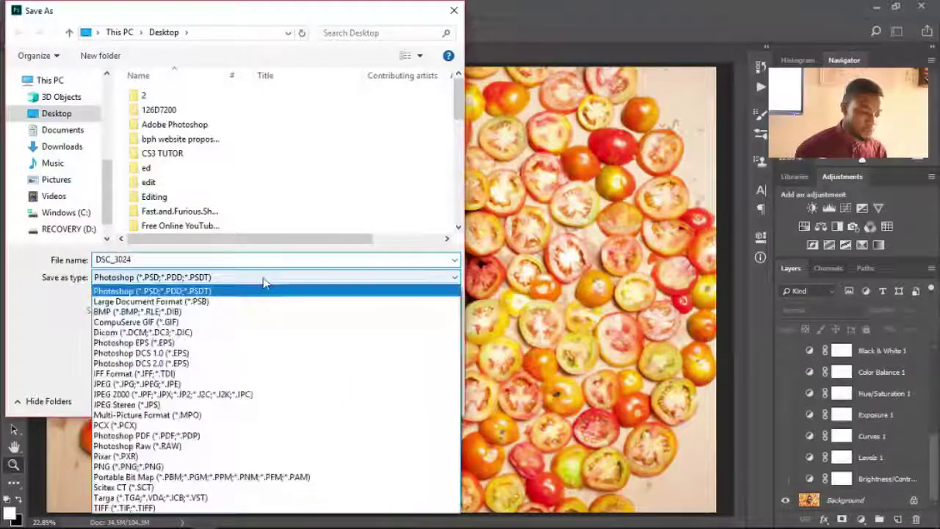
left_click(240, 386)
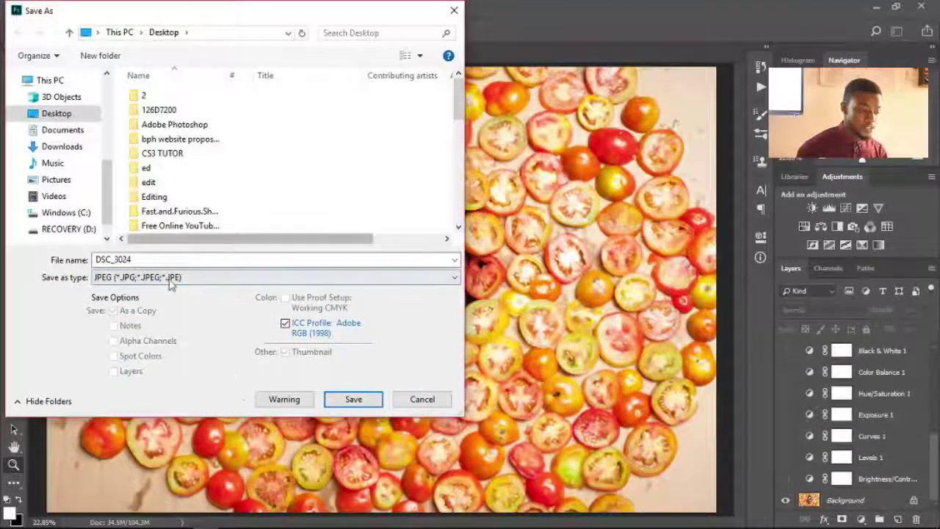
left_click(231, 280)
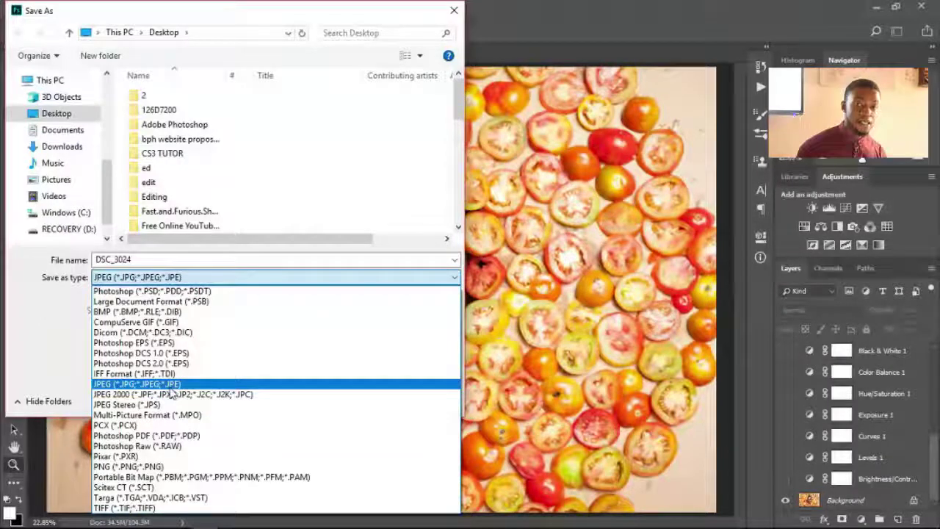
left_click(293, 197)
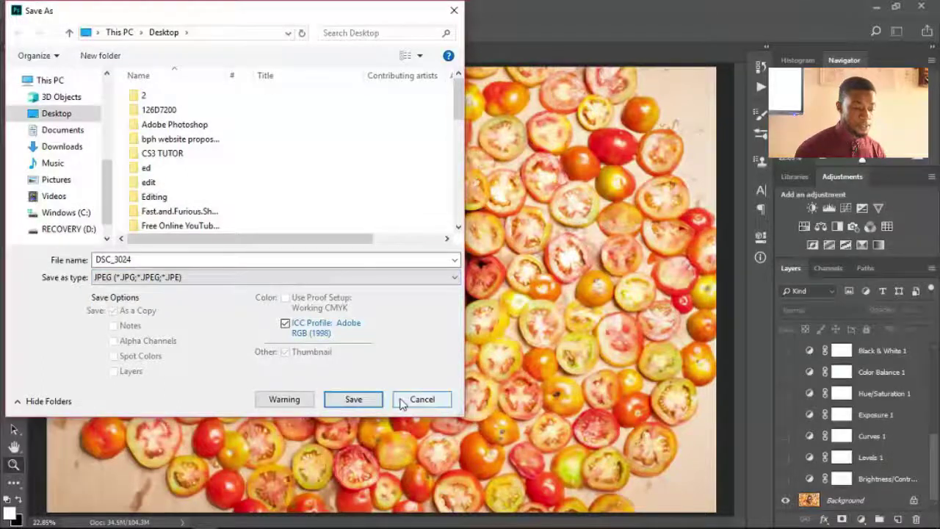
left_click(403, 400)
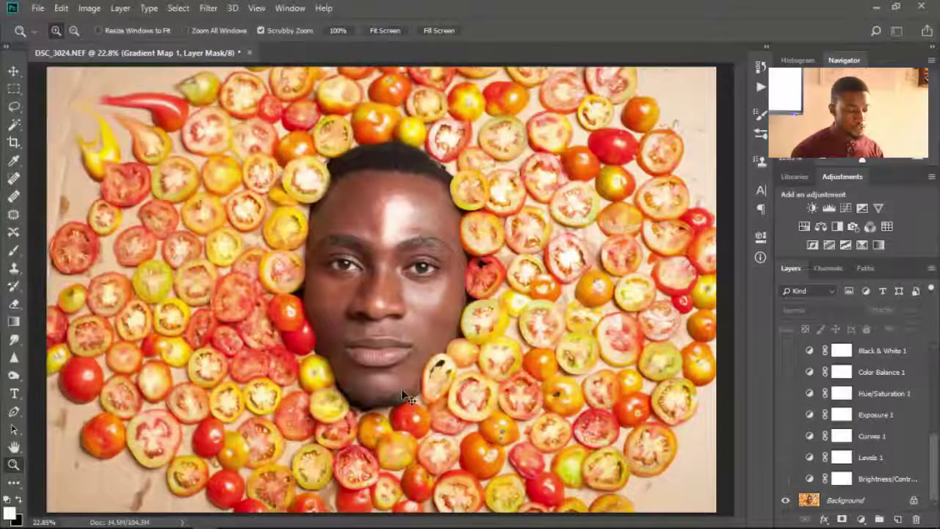
key("ctrl+shift+s")
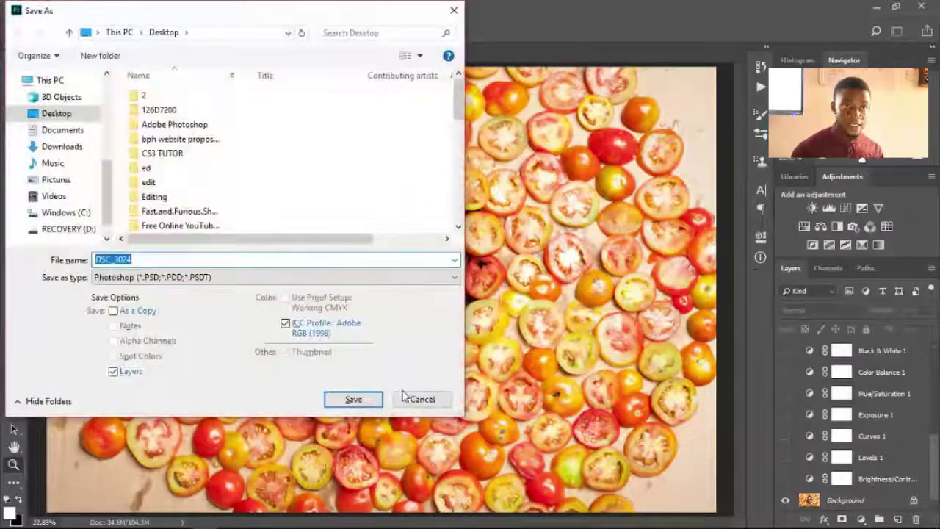
left_click(419, 398)
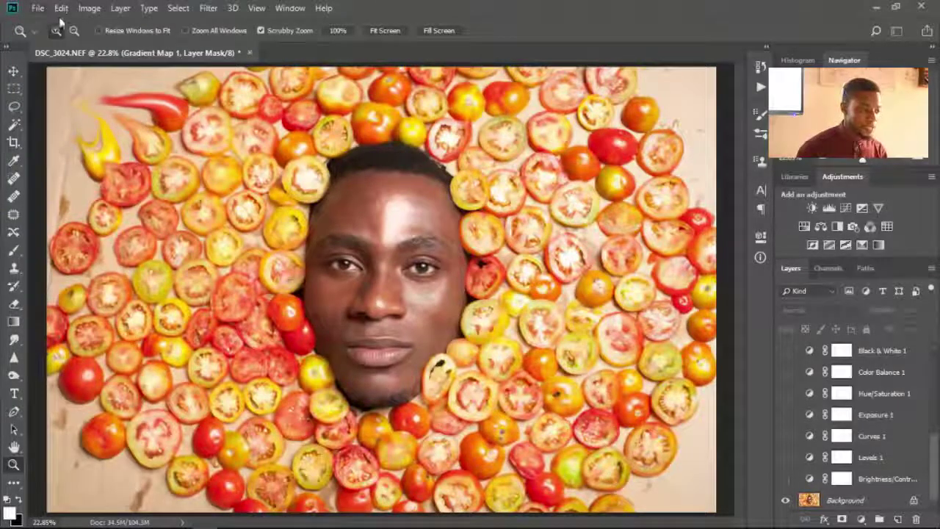
- Browse the File, Image and Layer menus without running any command
left_click(38, 8)
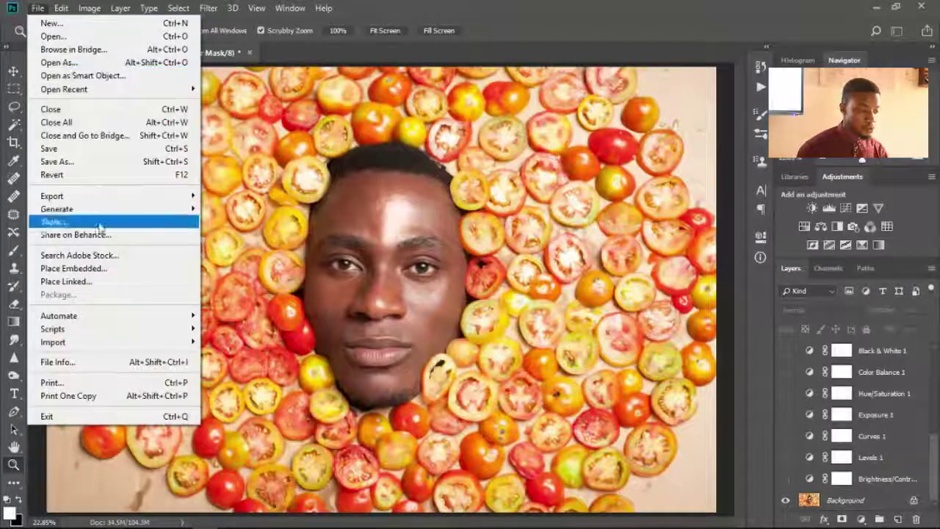
key("Escape")
left_click(89, 8)
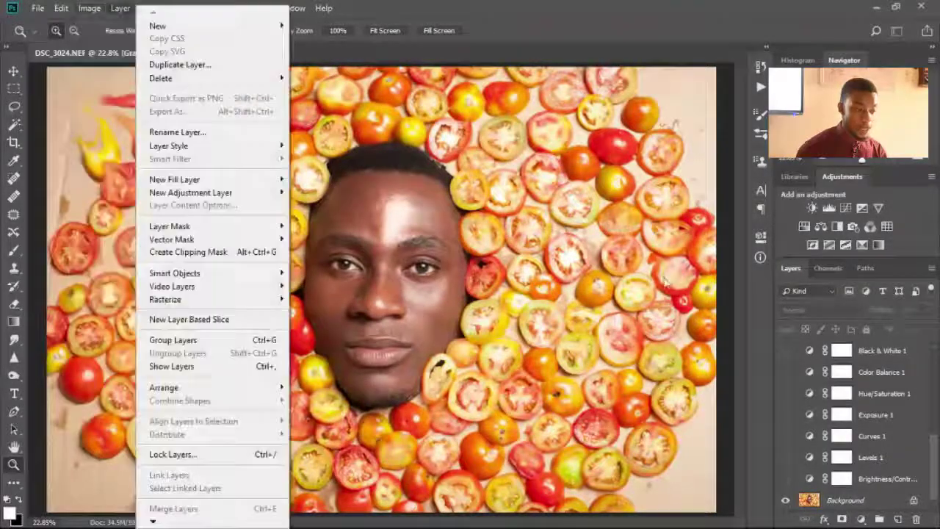
left_click(691, 108)
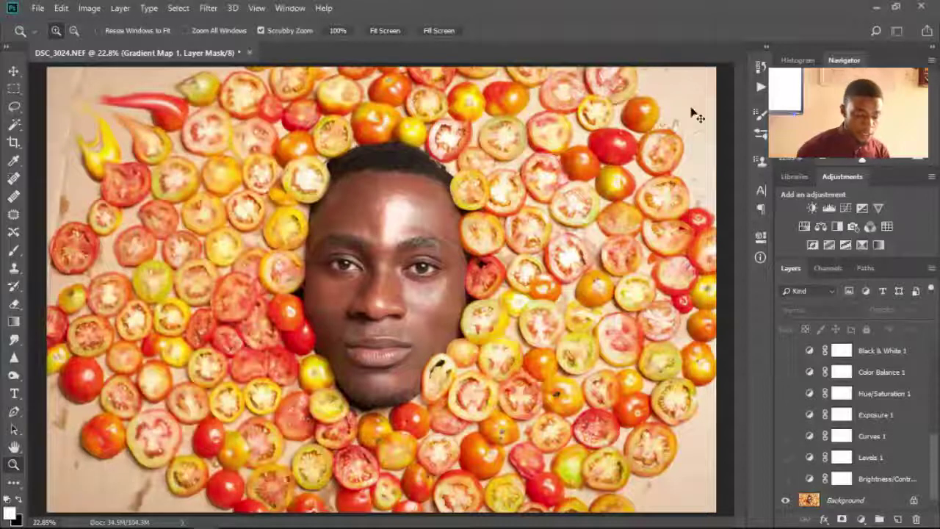
- Zoom out to 16.7%, then browse the Help and Edit menus down to Keyboard Shortcuts
left_click(691, 108, "alt")
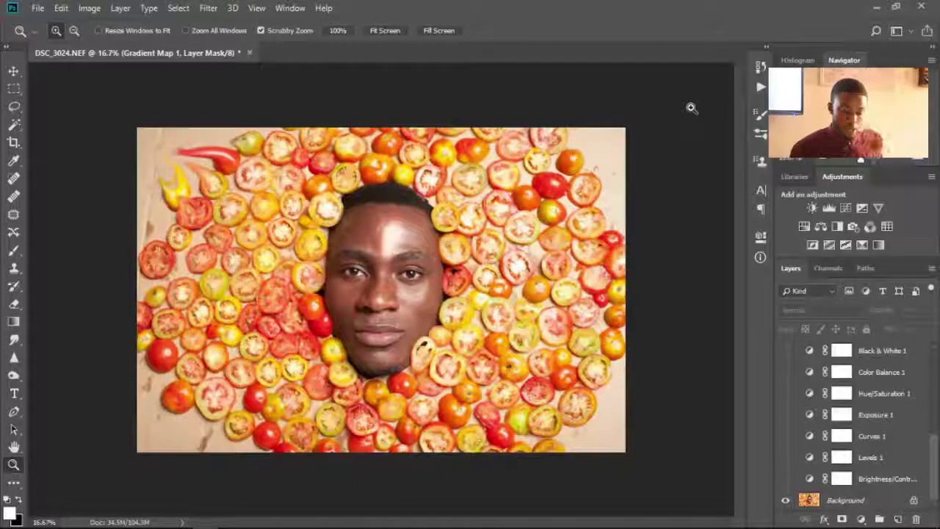
left_click(321, 8)
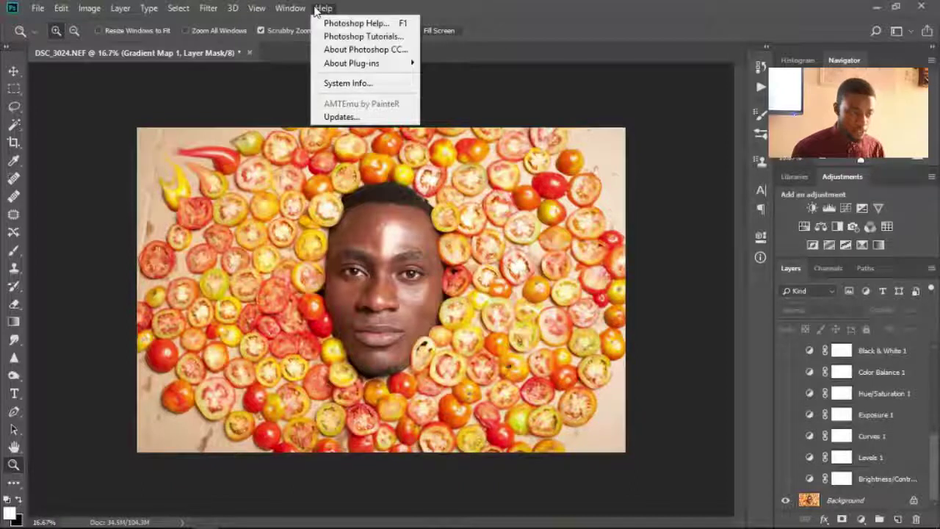
mouse_move(58, 10)
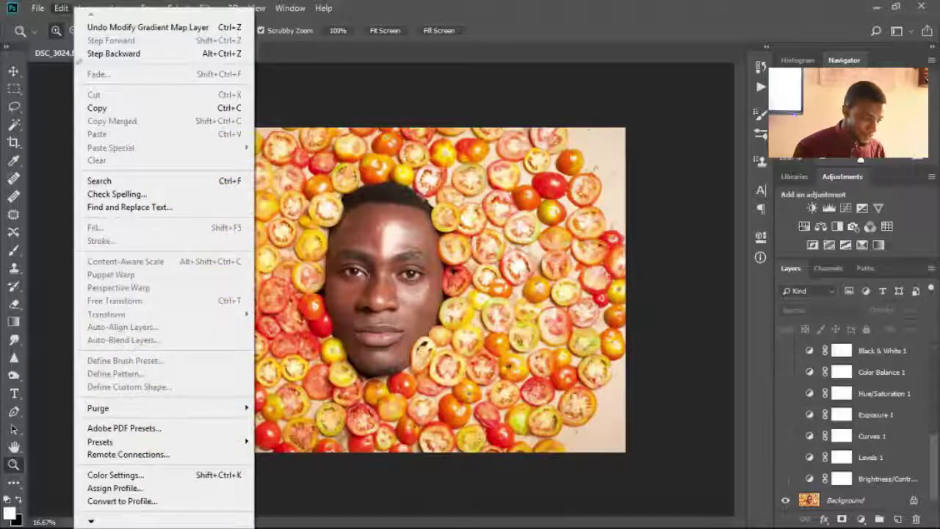
mouse_move(90, 522)
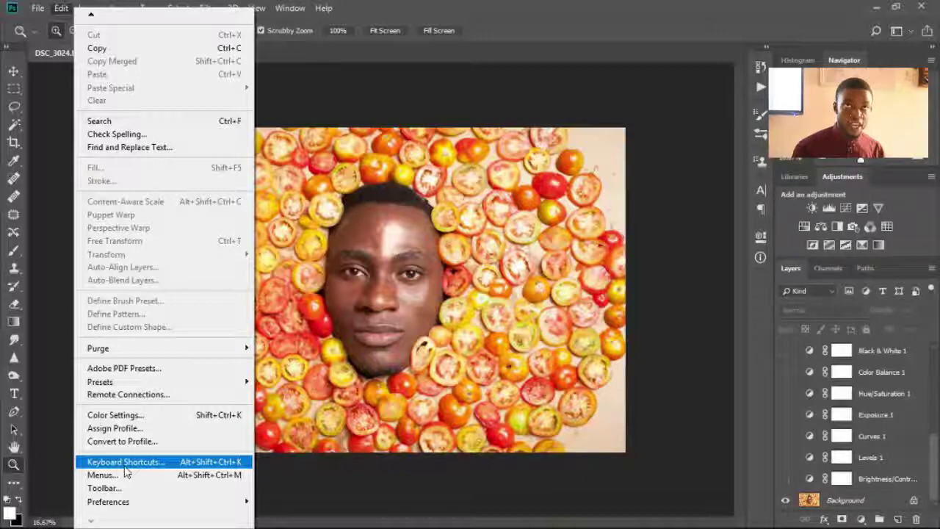
left_click(125, 468)
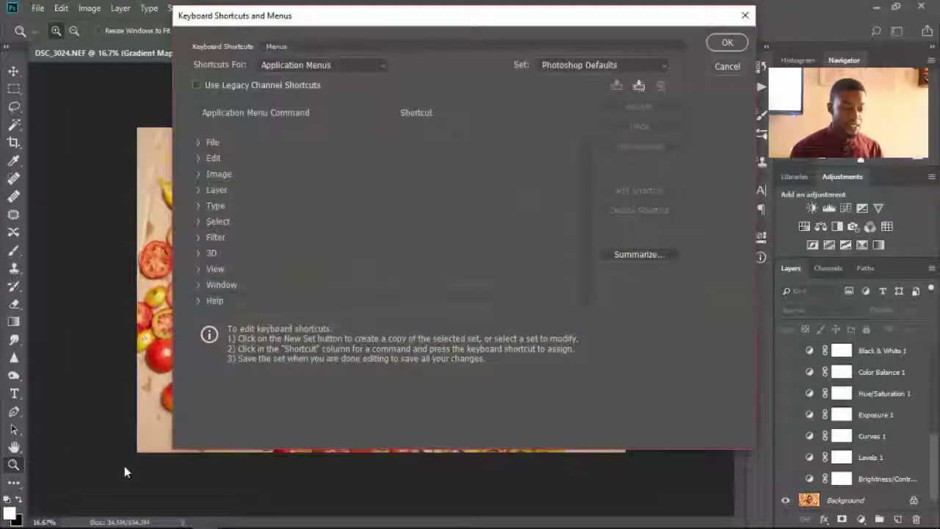
left_click(198, 143)
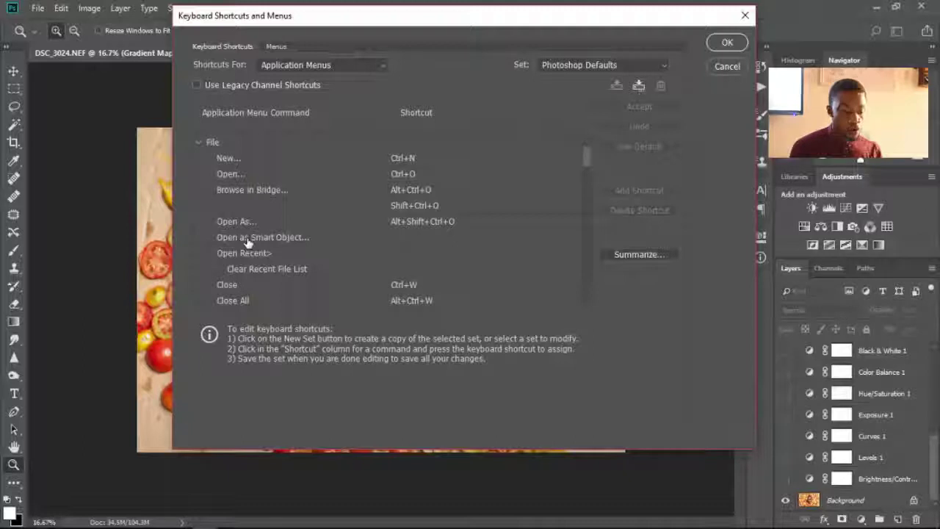
left_click(199, 142)
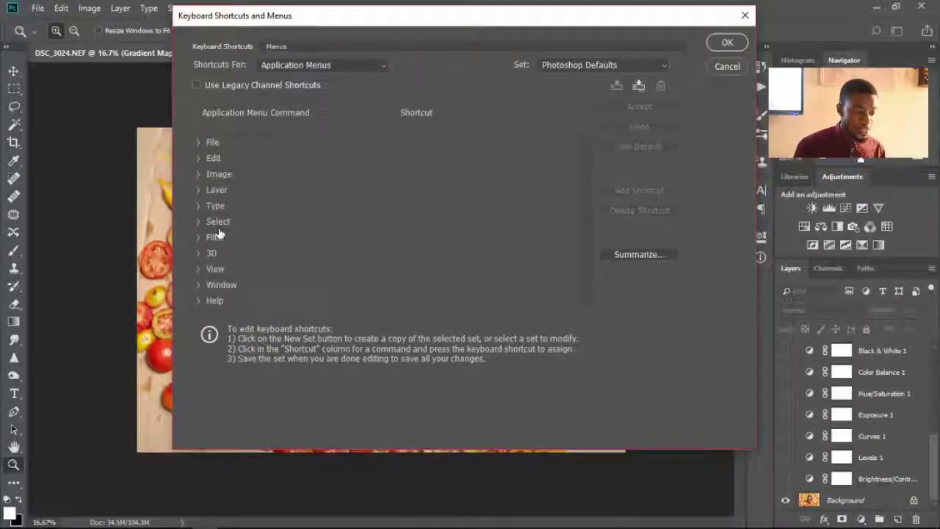
left_click(727, 66)
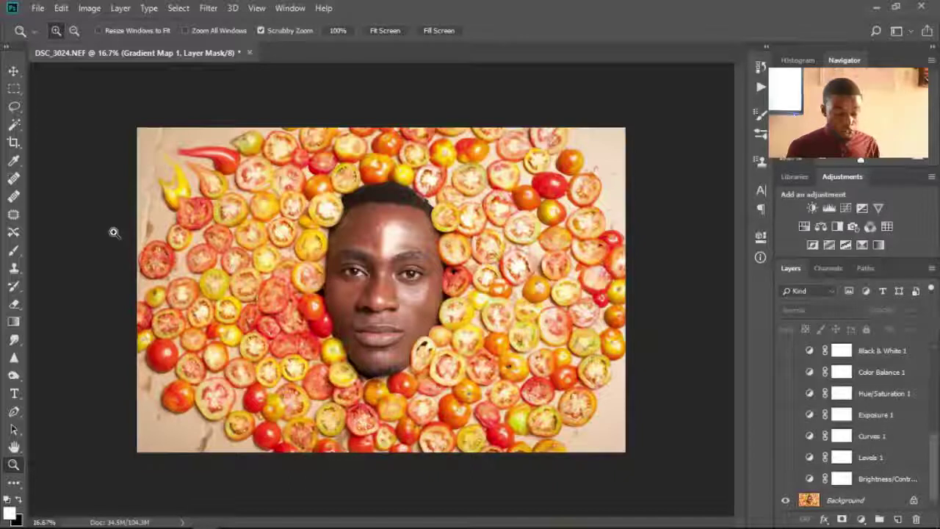
left_click(14, 72)
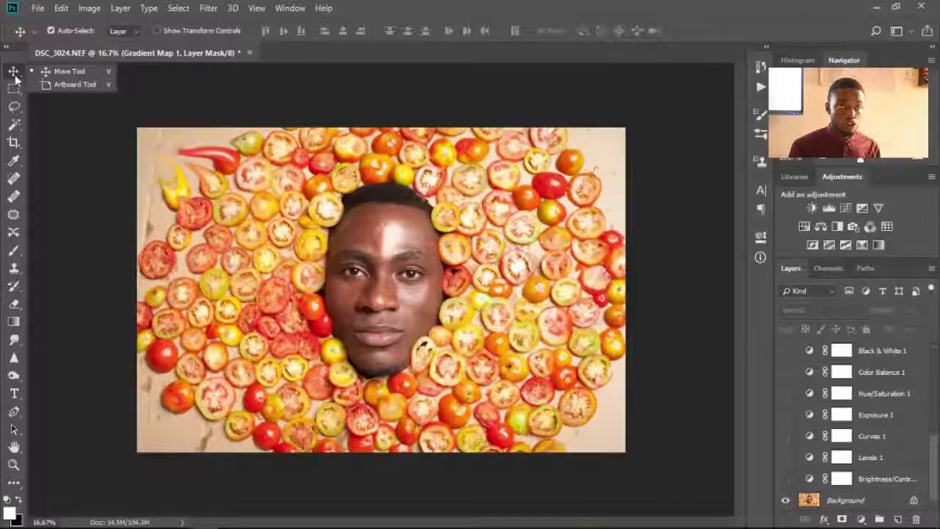
left_click(18, 88)
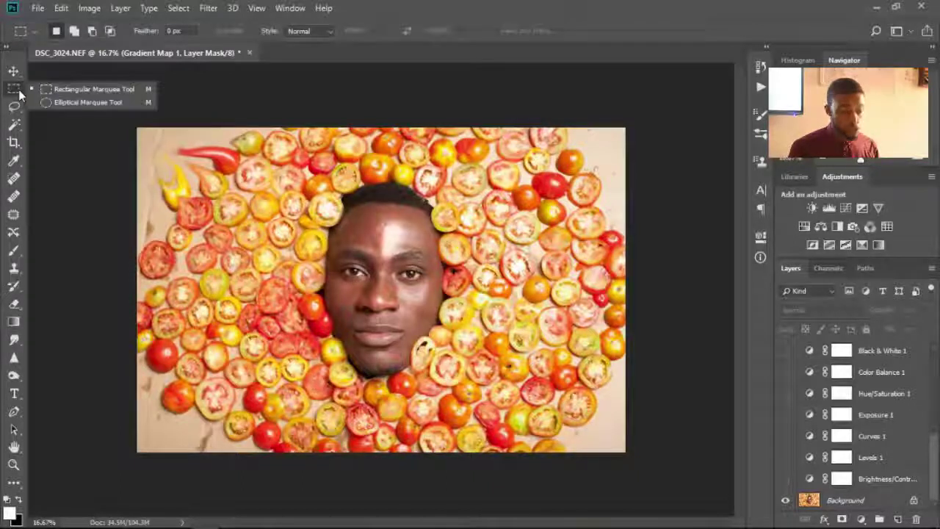
left_click(18, 72)
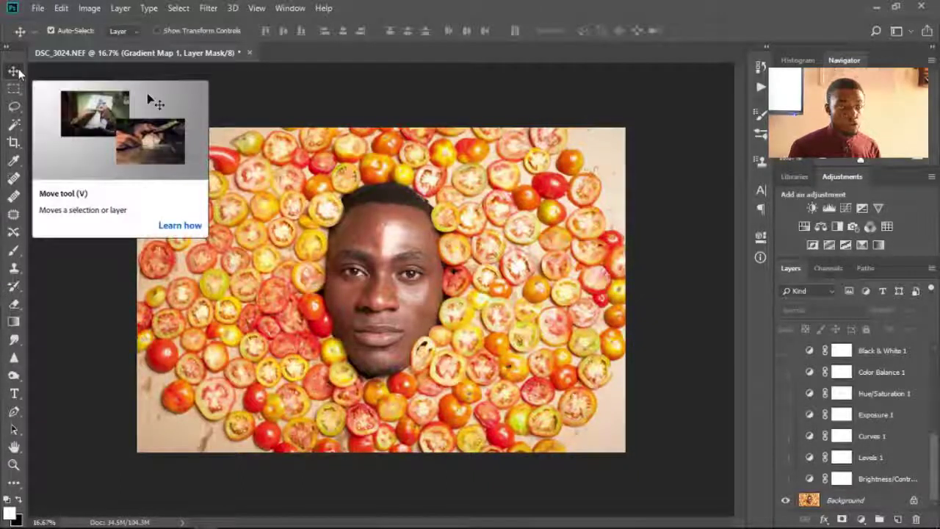
left_click(18, 72)
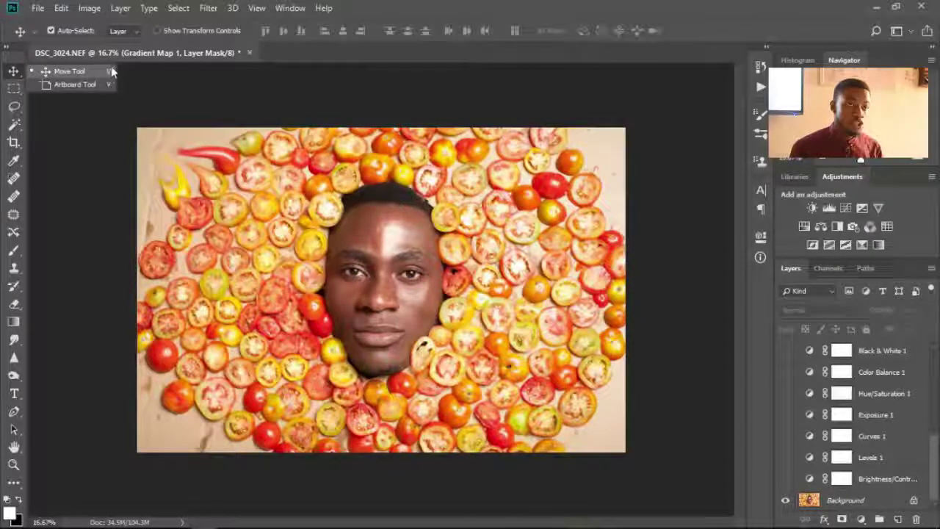
left_click(14, 88)
left_click(14, 107)
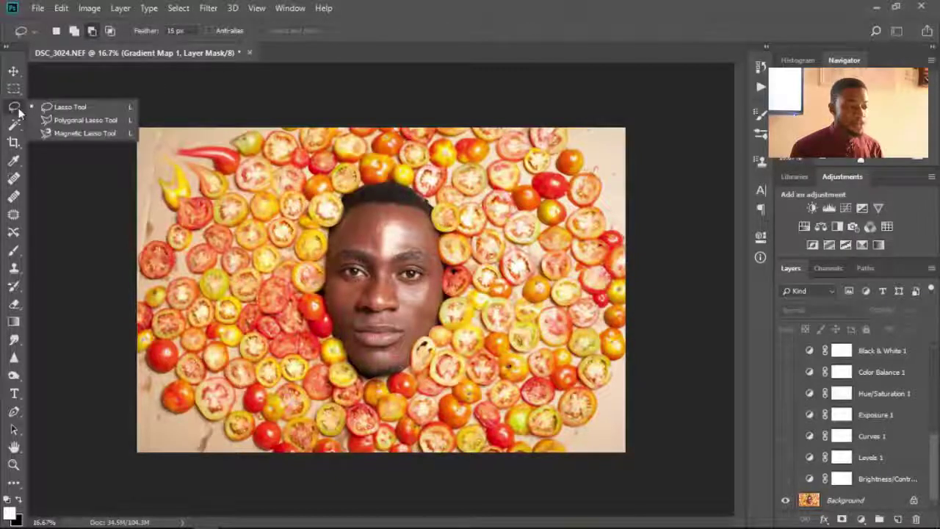
left_click(15, 125)
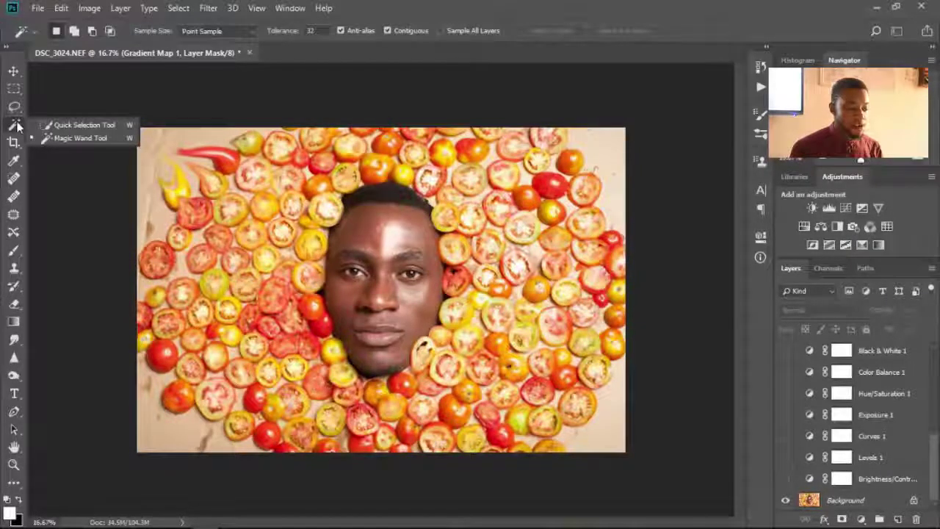
left_click(14, 142)
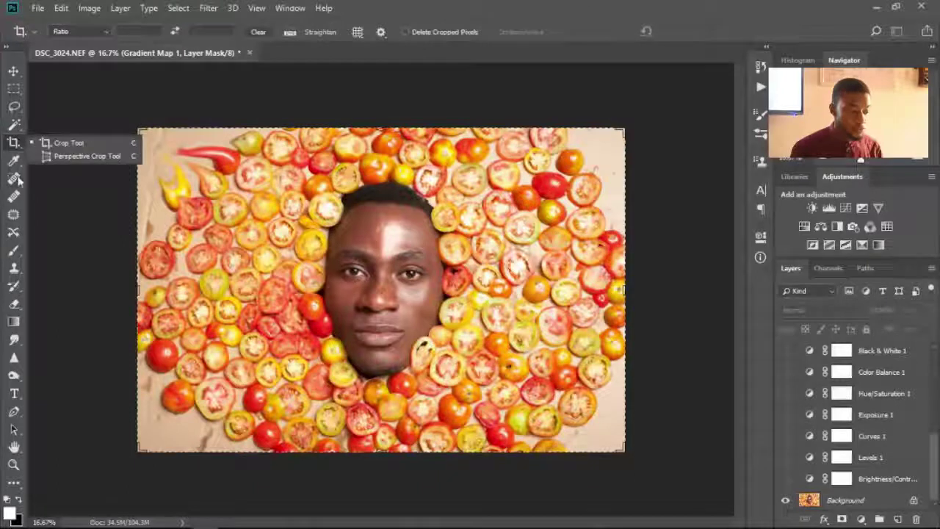
left_click(14, 161)
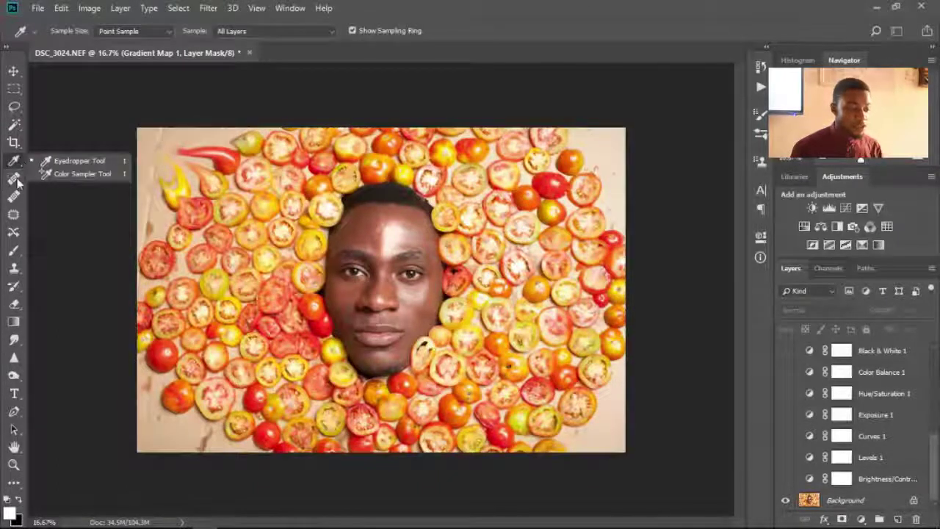
left_click(14, 178)
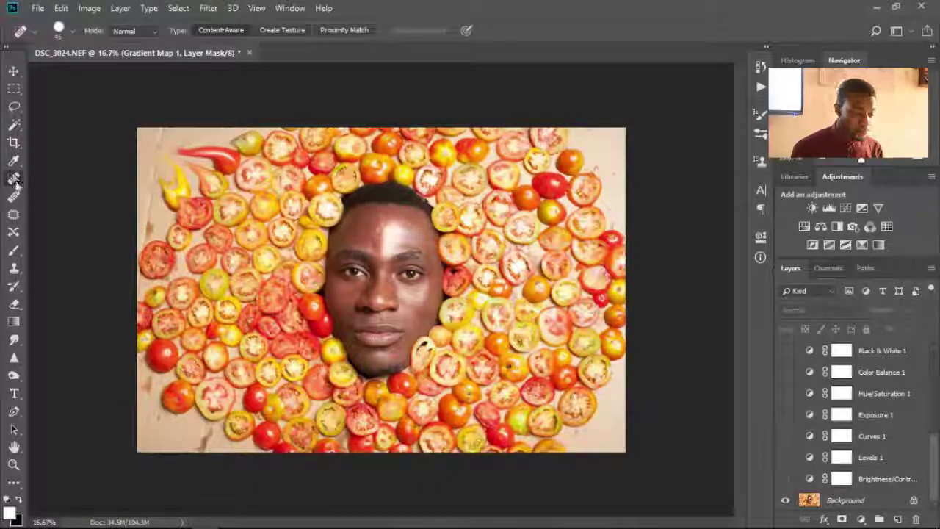
left_click(15, 197)
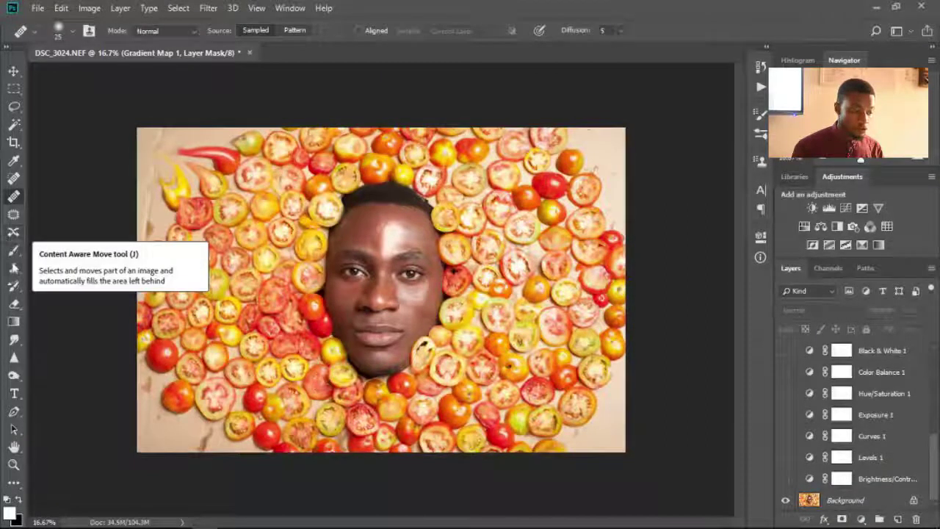
left_click(14, 268)
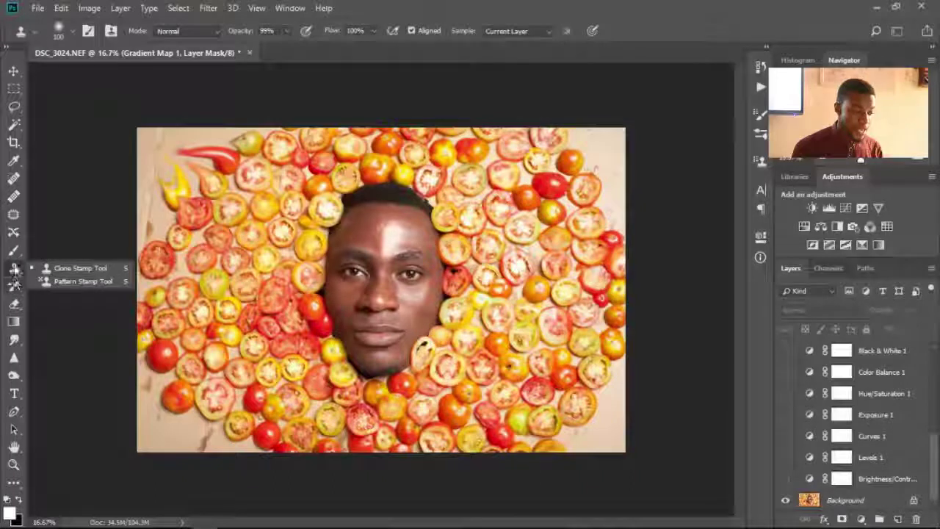
left_click(14, 250)
left_click(13, 303)
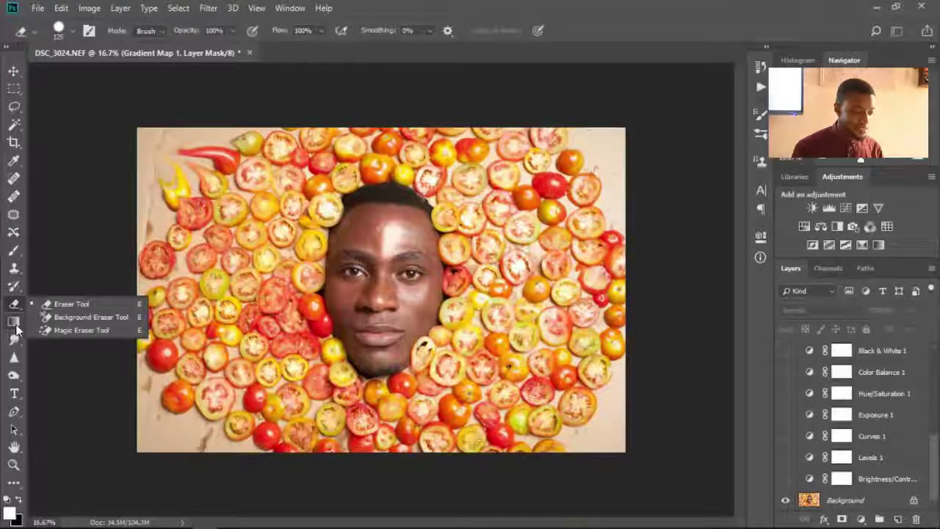
left_click(16, 324)
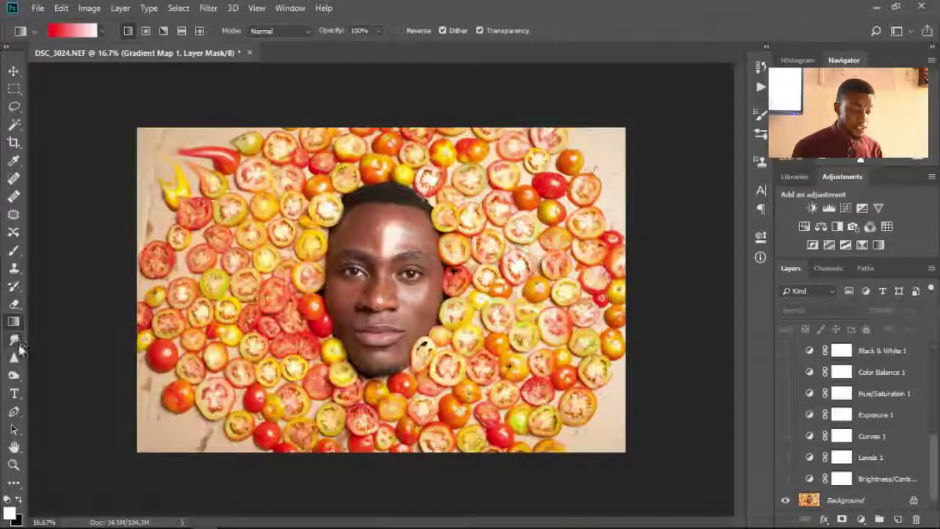
left_click(15, 340)
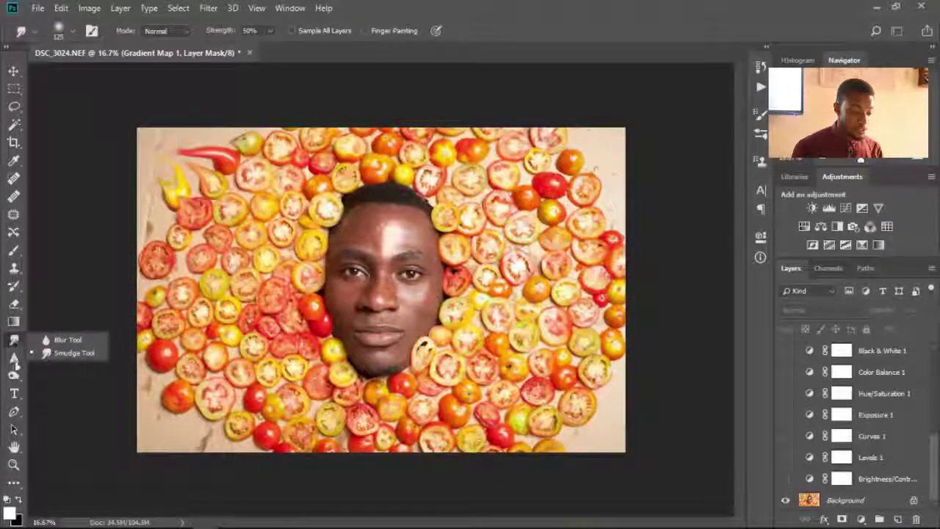
left_click(15, 357)
left_click(14, 376)
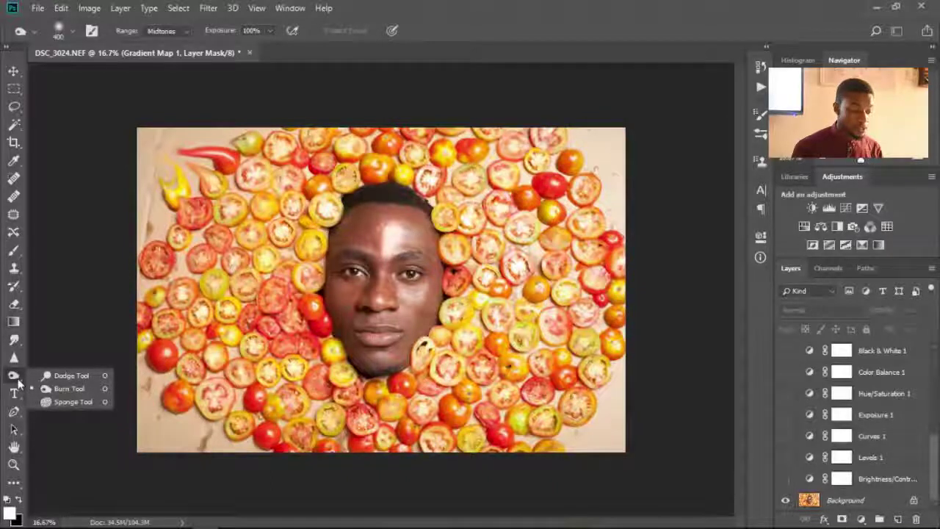
left_click(15, 394)
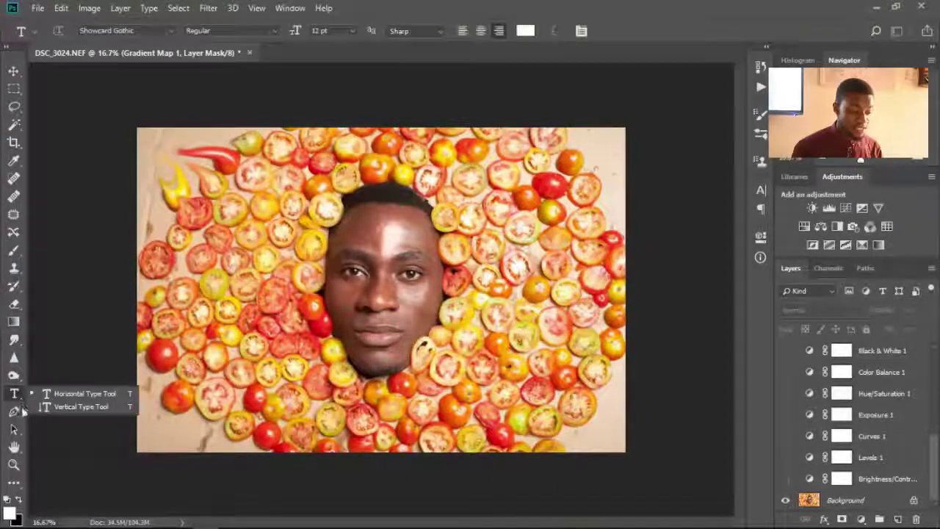
left_click(14, 447)
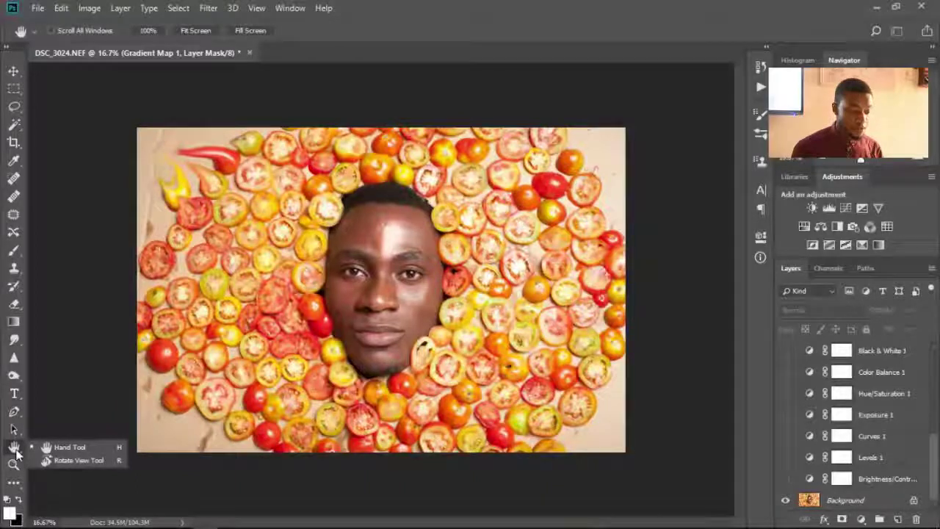
left_click(14, 464)
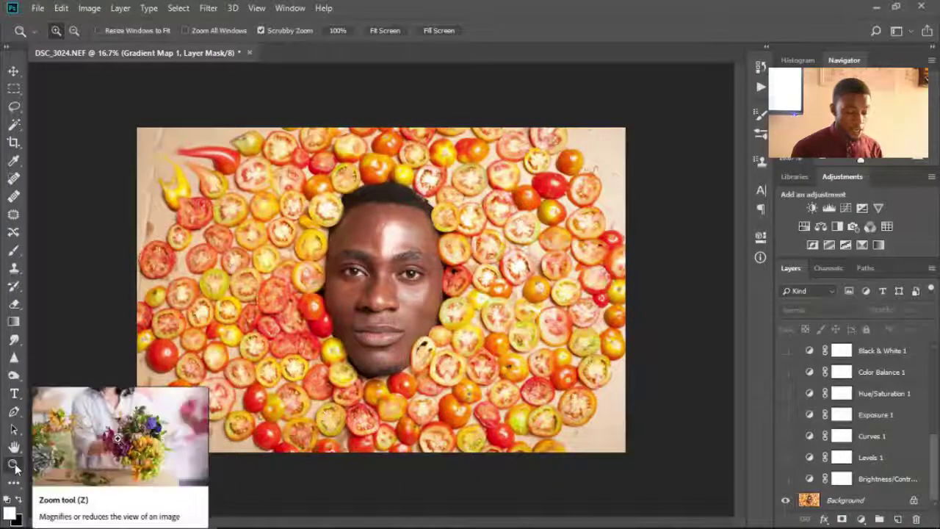